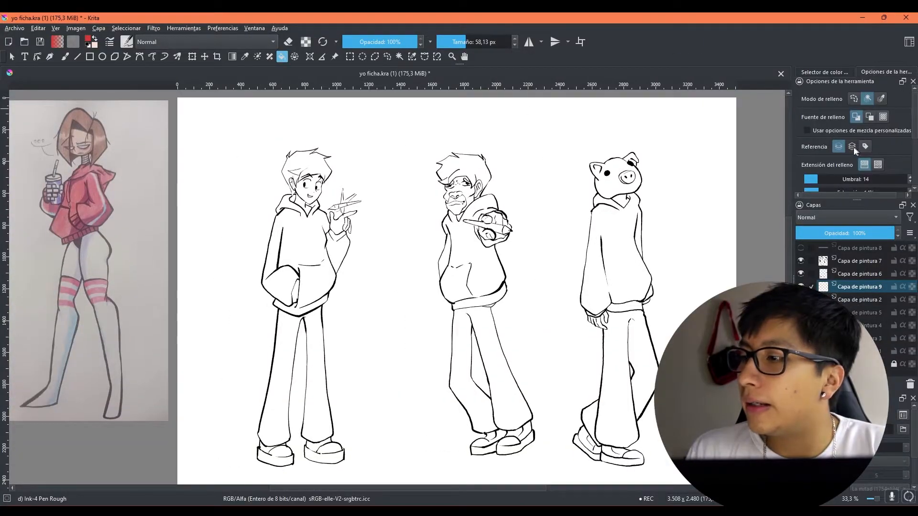
Step: Fill the hoodie of the first character, including its sleeves and hood, with the selected flat red on Capa de pintura 9
left_click(853, 147)
left_click(823, 72)
left_click(313, 241)
left_click(307, 269)
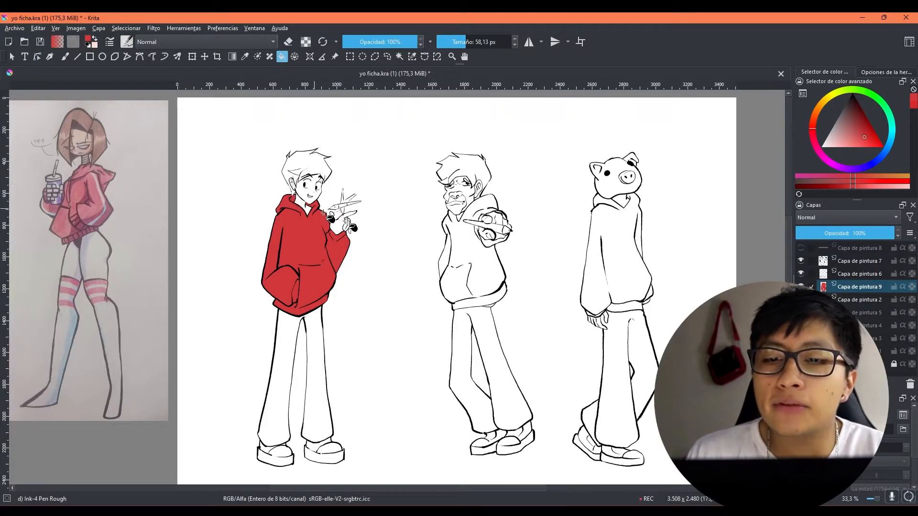
Step: Fill the hoodies of the middle character and the pig-headed character with the same flat red
left_click_drag(469, 273, 423, 277)
left_click(420, 255)
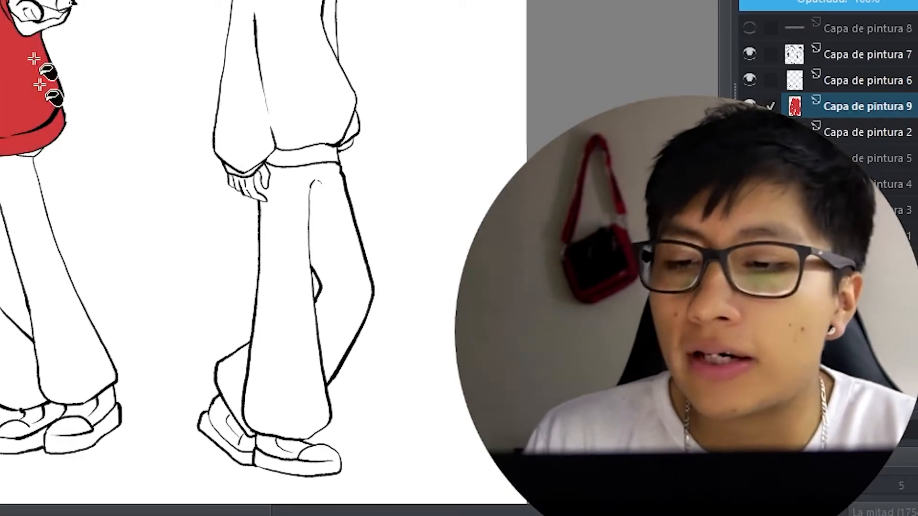
left_click(436, 207)
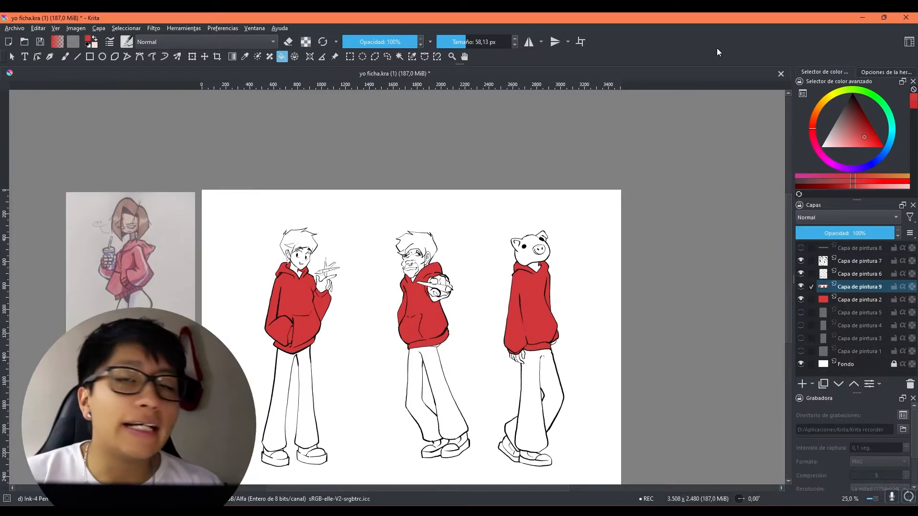
left_click_drag(656, 278, 626, 260)
Step: Toggle the visibility of Capa de pintura 9 to compare the line art with and without the red fill
left_click(800, 287)
left_click(800, 286)
left_click(801, 287)
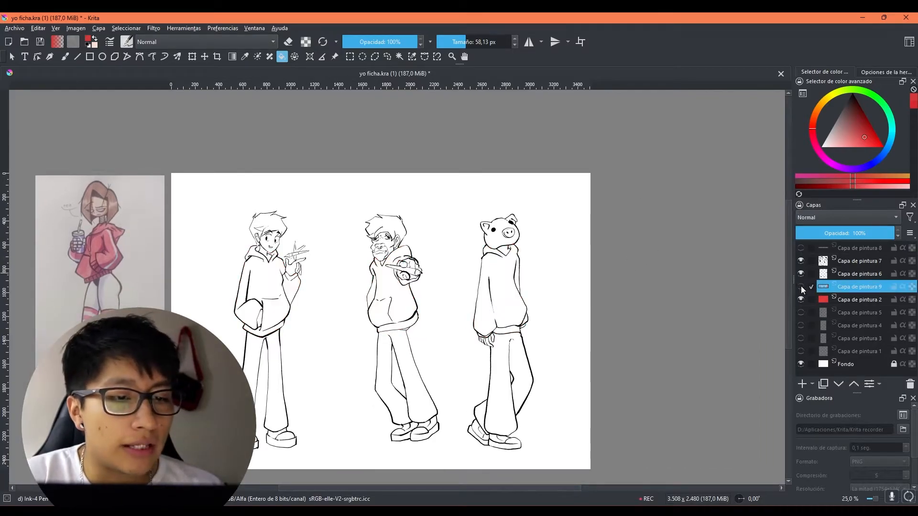
left_click(801, 287)
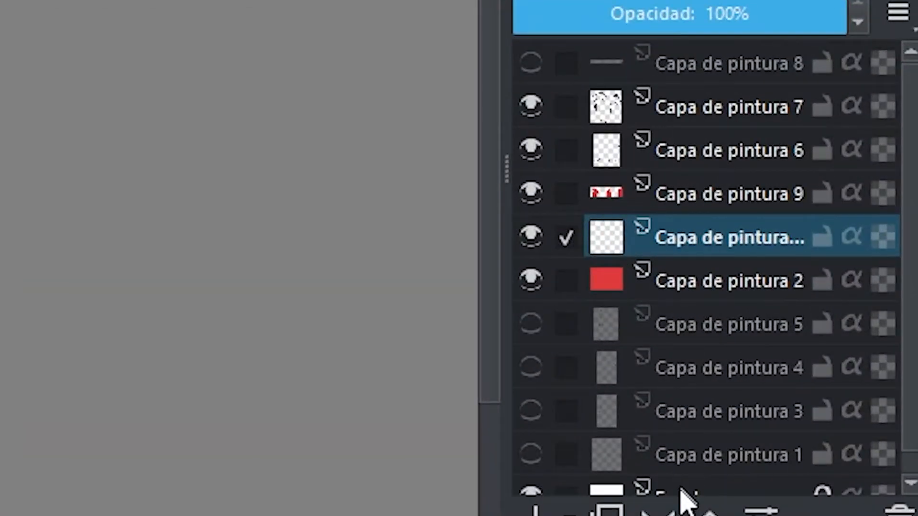
Step: Add a paint layer above Capa de pintura 9, group the two layers, and make the new layer inherit alpha
left_click(707, 510)
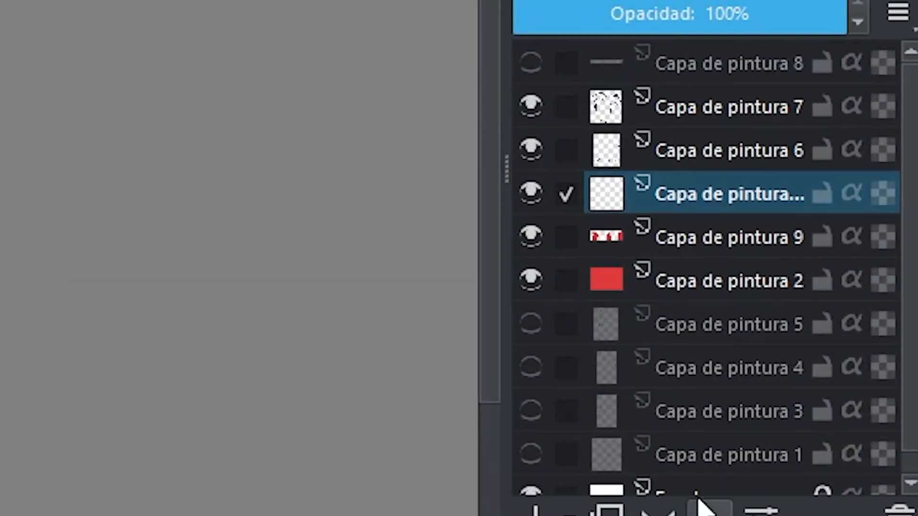
left_click(702, 251, "ctrl")
key("ctrl+g")
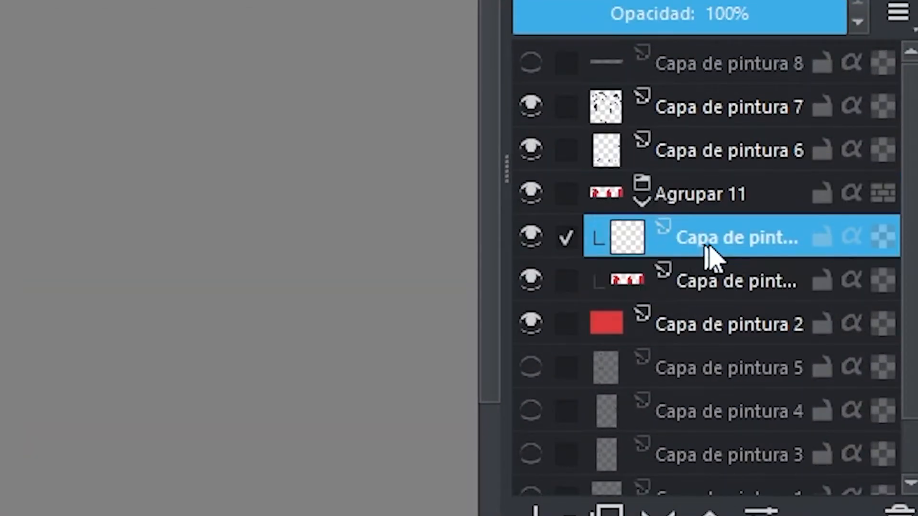
left_click(863, 239)
left_click_drag(537, 267, 582, 310)
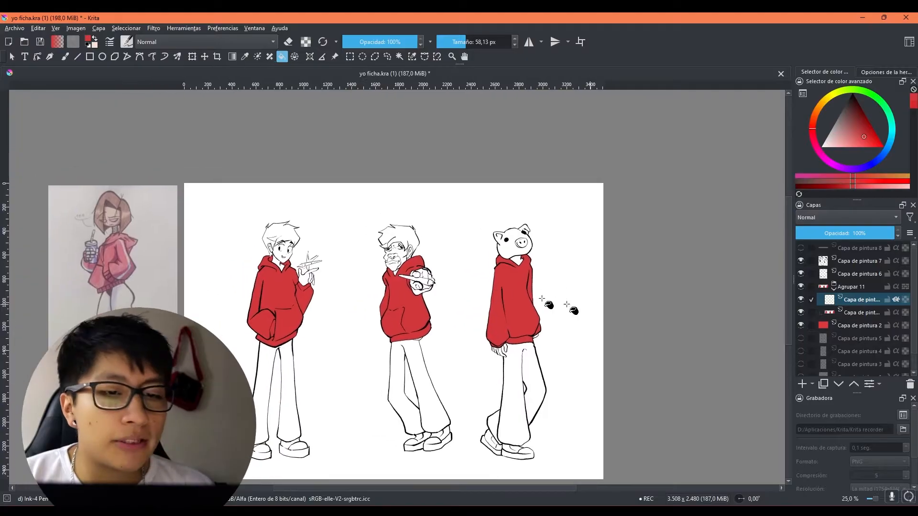
Step: Try brushing a very dark red shadow over the first character's pocket-side sleeve, pocket and hem
mouse_move(350, 255)
left_mouse_down()
mouse_move(390, 228)
mouse_move(360, 208)
left_mouse_up()
scroll(359, 278, "up", 2)
left_click(70, 59)
left_click(854, 107)
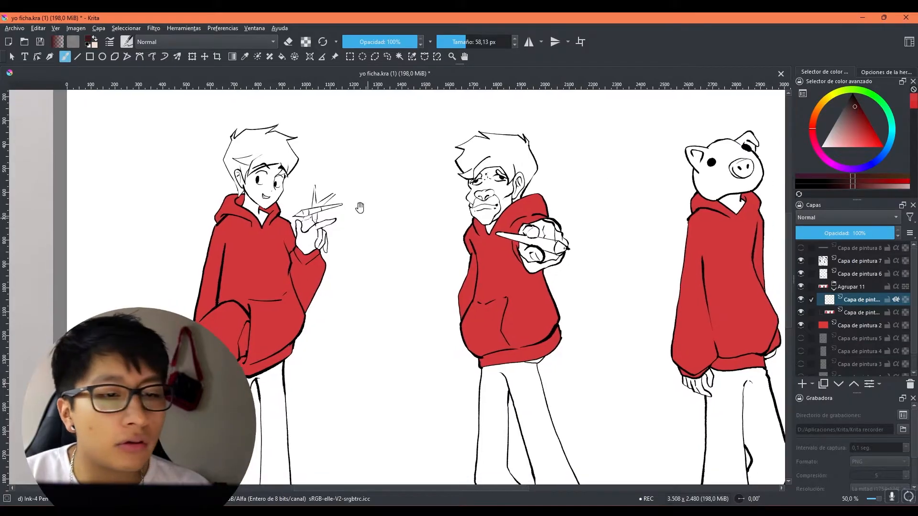
left_click_drag(272, 332, 322, 305, "shift")
mouse_move(210, 336)
left_mouse_down()
mouse_move(201, 282)
mouse_move(249, 363)
left_mouse_up()
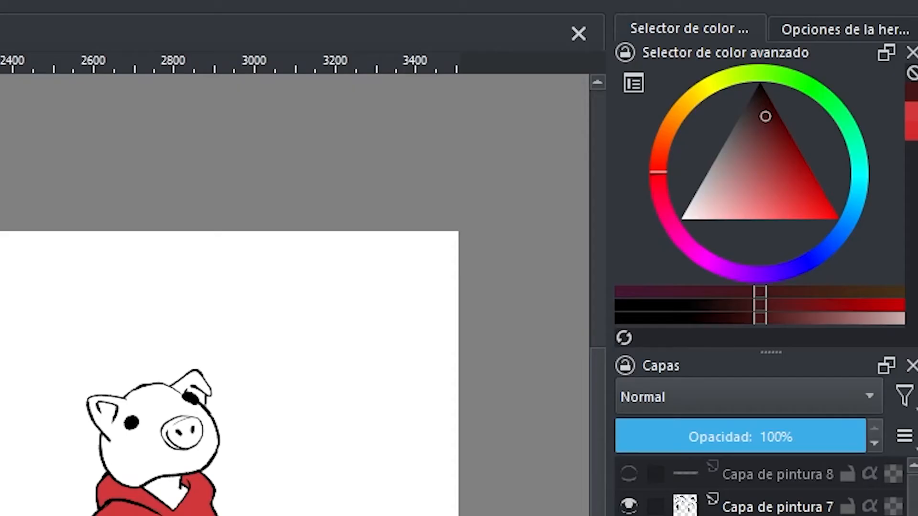
Step: Try a magenta-shifted, darker red as the shadow colour on the pocket-side half of the first character's hoodie
left_click(863, 136)
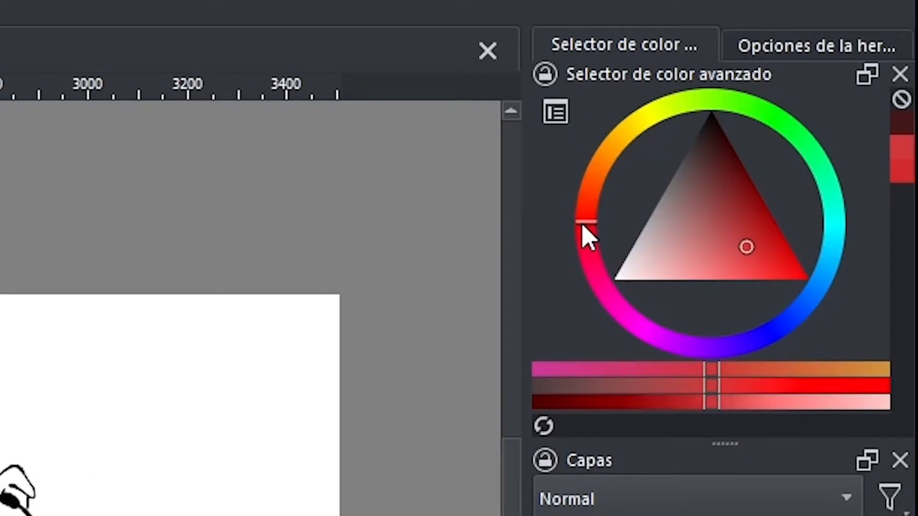
left_click_drag(655, 173, 652, 194)
left_click_drag(578, 248, 578, 263)
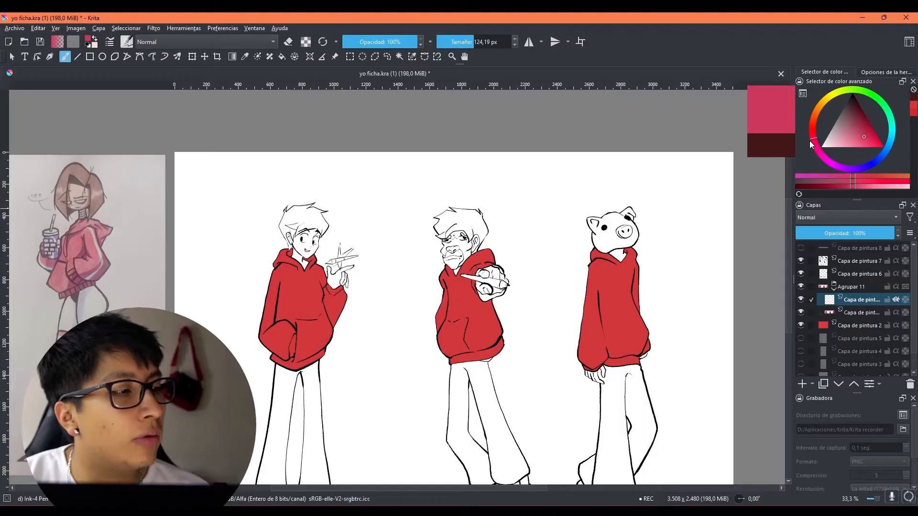
left_click_drag(862, 129, 862, 126)
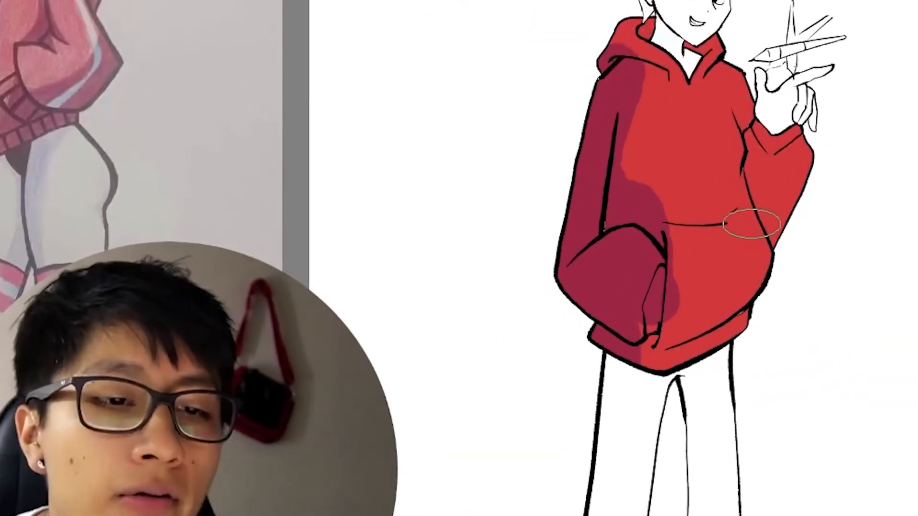
scroll(751, 224, "up", 1)
left_click_drag(533, 296, 455, 317)
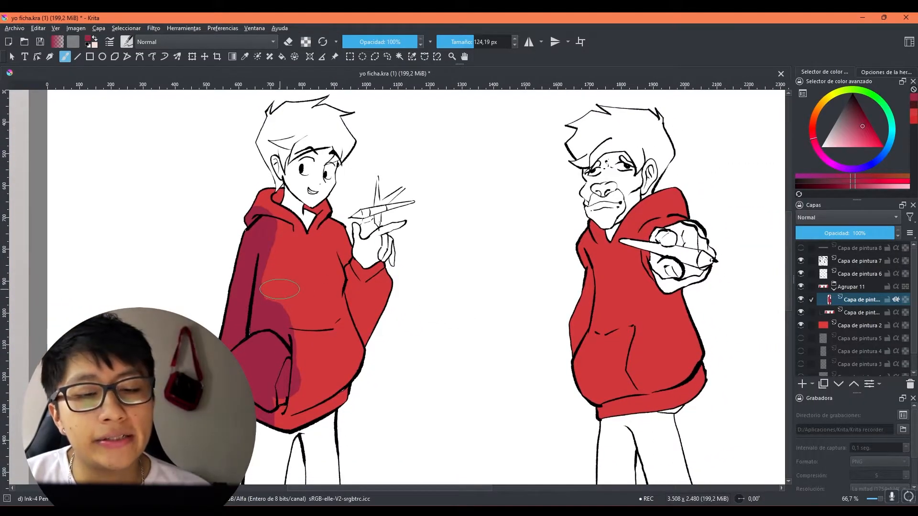
scroll(282, 289, "down", 1)
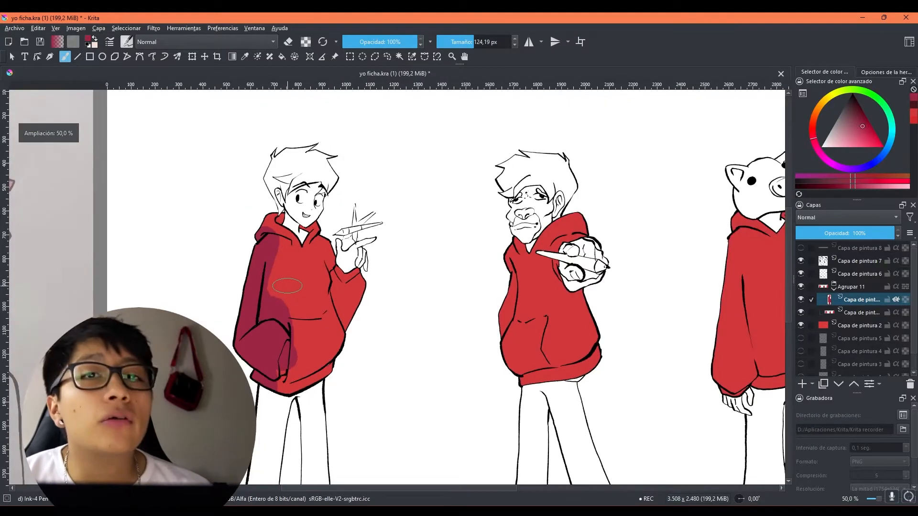
scroll(424, 306, "down", 1)
left_click_drag(424, 306, 411, 292)
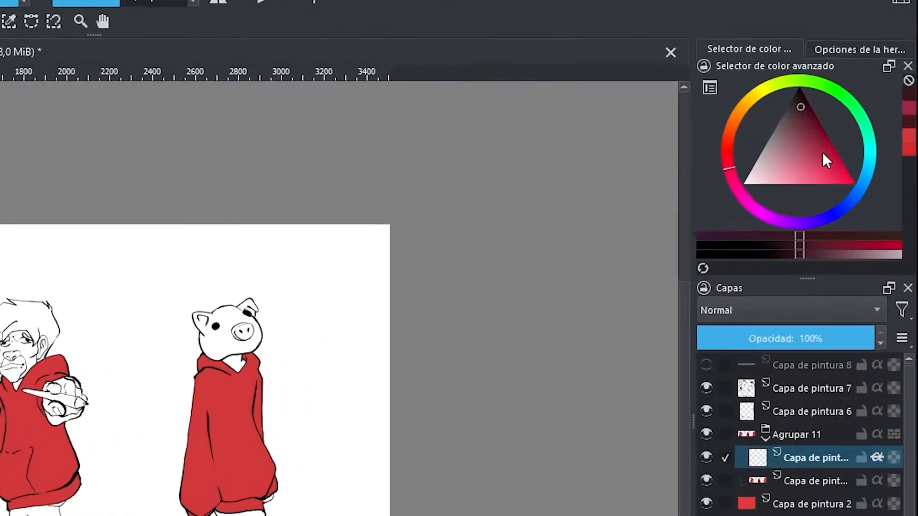
Step: Try crimson shadow strokes on the first character's sleeve and pocket, undoing each attempt
left_click(866, 129)
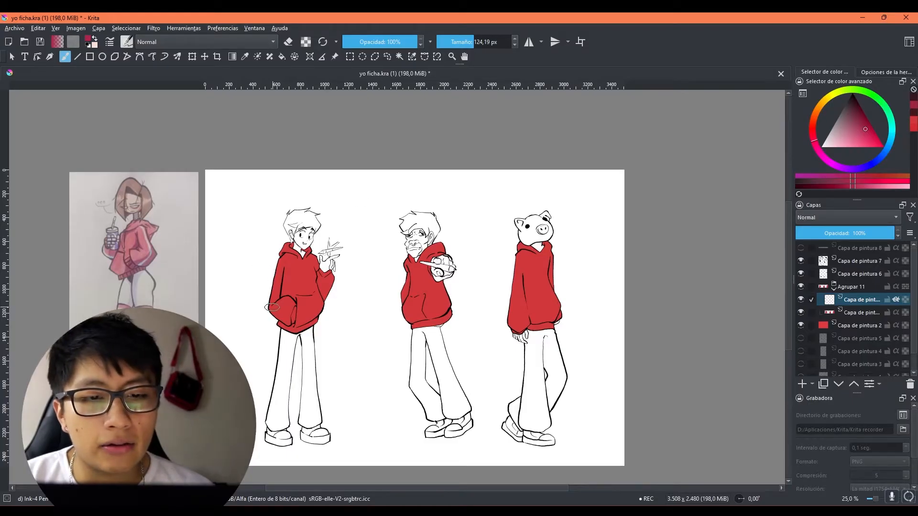
scroll(272, 307, "up", 2)
mouse_move(266, 232)
left_mouse_down()
mouse_move(271, 304)
mouse_move(289, 326)
left_mouse_up()
key("ctrl+z")
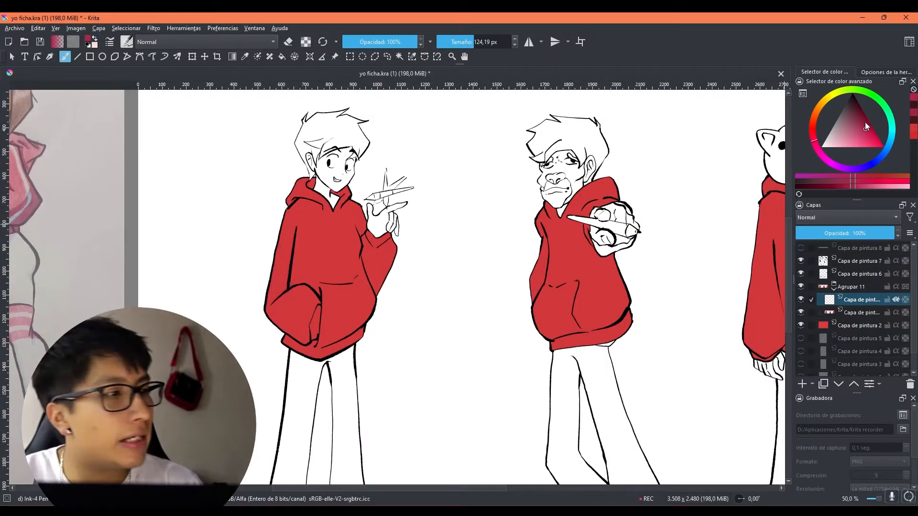
mouse_move(297, 267)
left_mouse_down()
mouse_move(301, 368)
mouse_move(330, 401)
left_mouse_up()
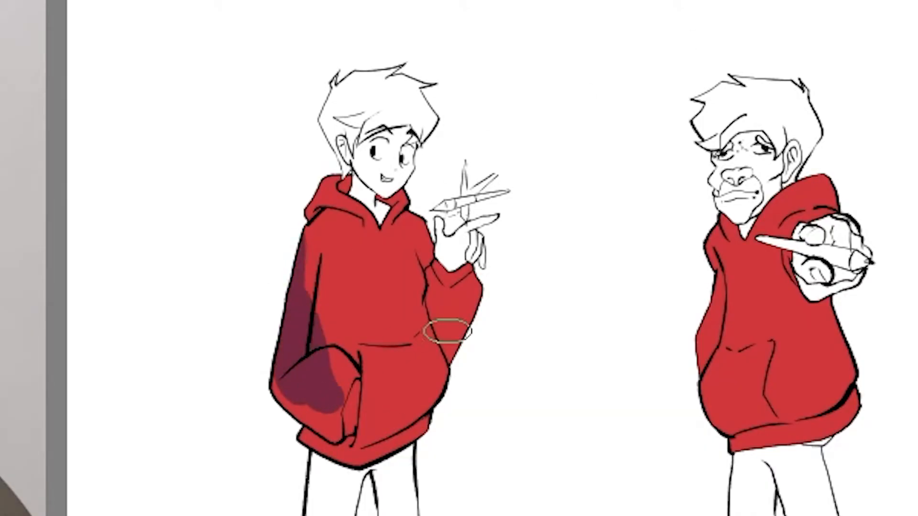
key("ctrl+z")
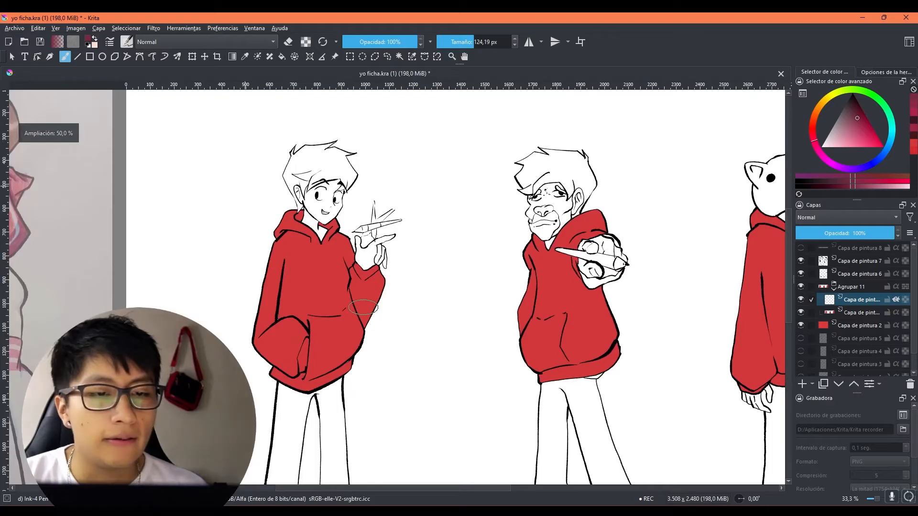
Step: Paint a thin dark crimson shadow along the lower edge of the first character's hood with a small brush
mouse_move(471, 394)
left_mouse_down()
mouse_move(605, 365)
mouse_move(656, 378)
left_mouse_up()
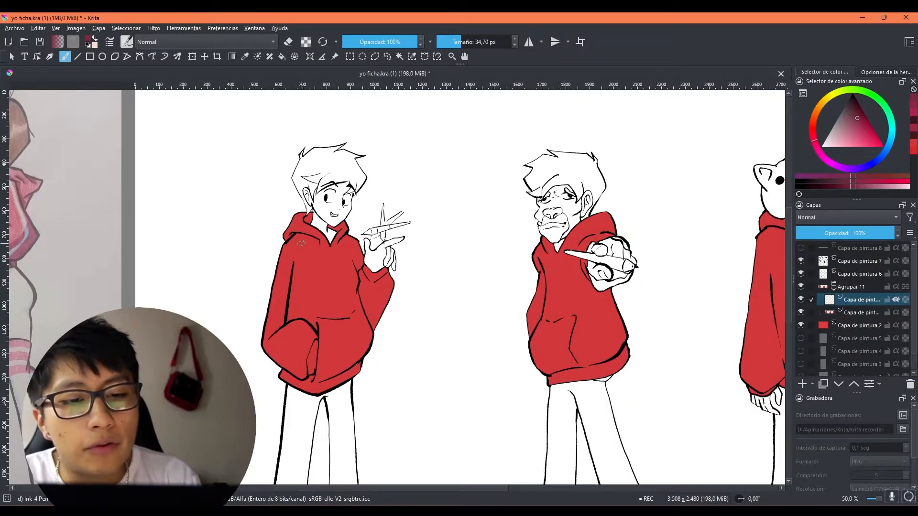
mouse_move(302, 243)
left_mouse_down()
mouse_move(364, 286)
mouse_move(345, 281)
left_mouse_up()
key("4")
left_click_drag(345, 278, 360, 271)
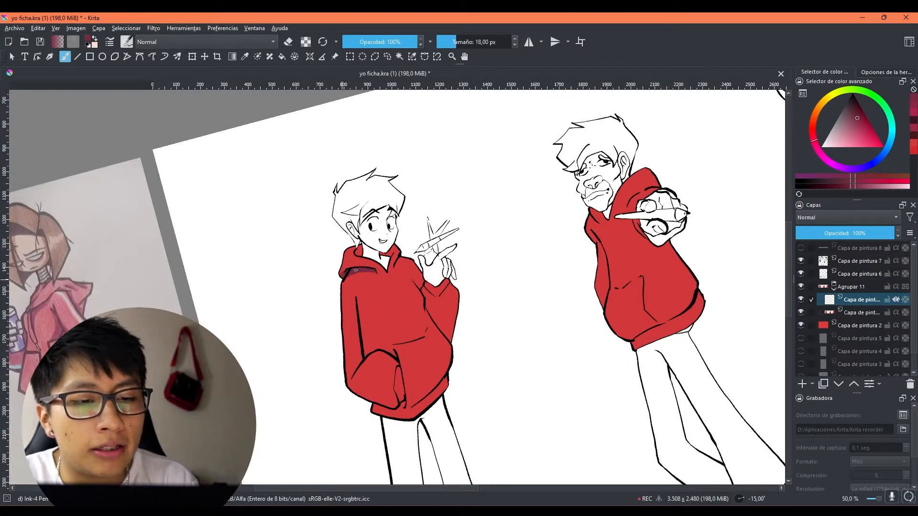
key("6")
key("6")
Step: Paint a dark crimson shadow along the hem of the first character's hoodie and undo the last stroke
left_click_drag(469, 288, 466, 283)
key("4")
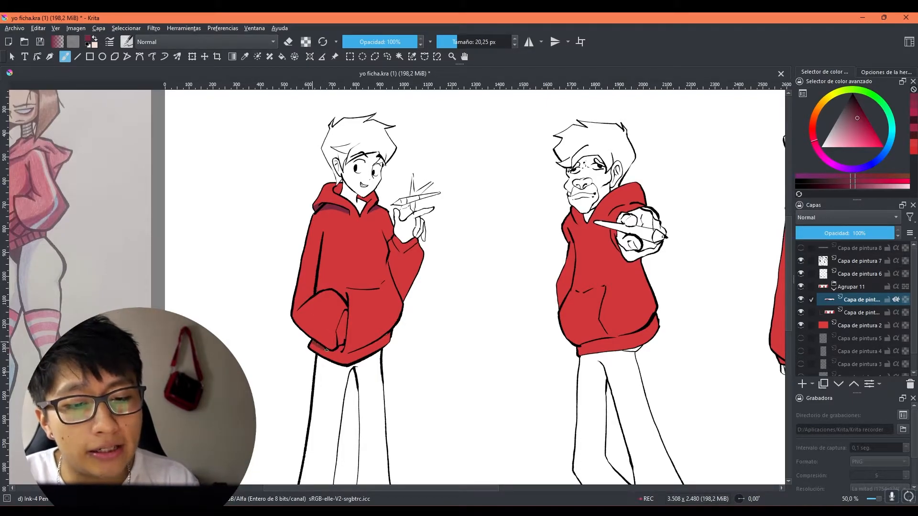
left_click_drag(350, 354, 396, 334)
left_click_drag(462, 317, 452, 320)
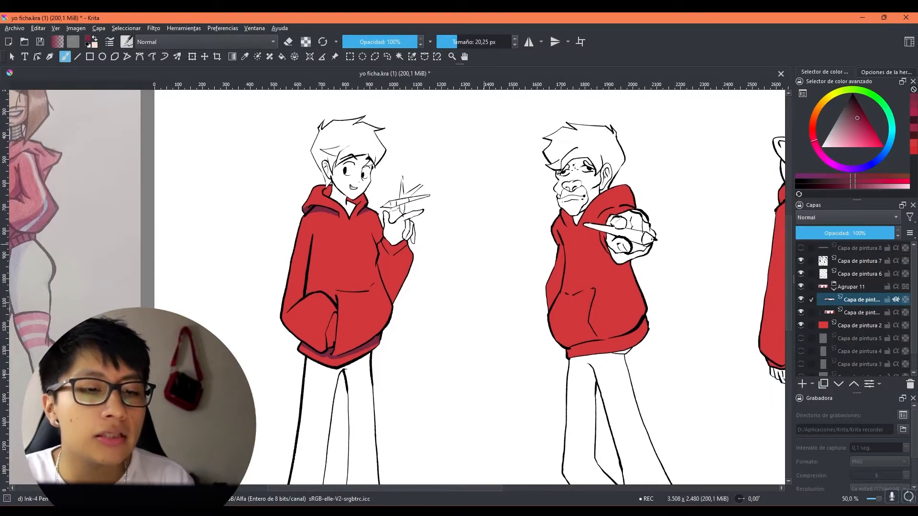
key("ctrl+z")
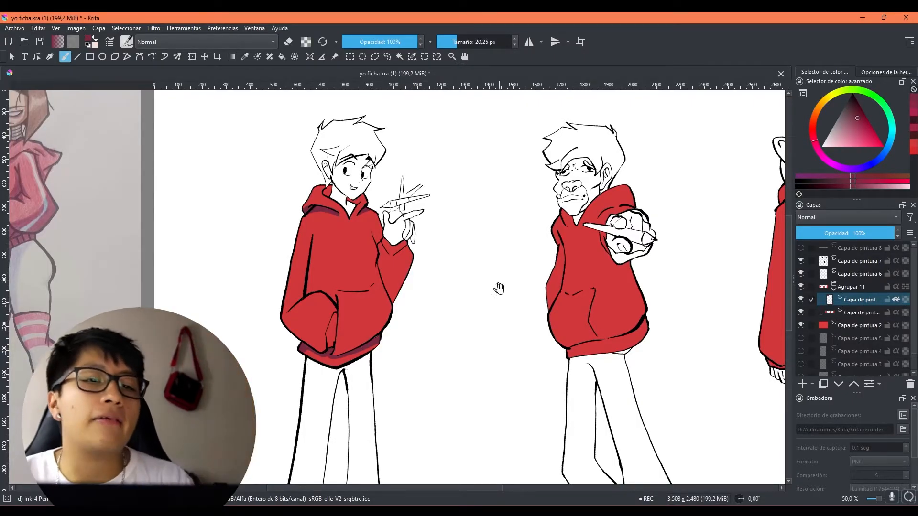
Step: Draw a golden-yellow sun with rays between the first two characters on a new layer, using a 38.12 px brush
left_click_drag(495, 287, 482, 331)
left_click_drag(432, 218, 423, 294)
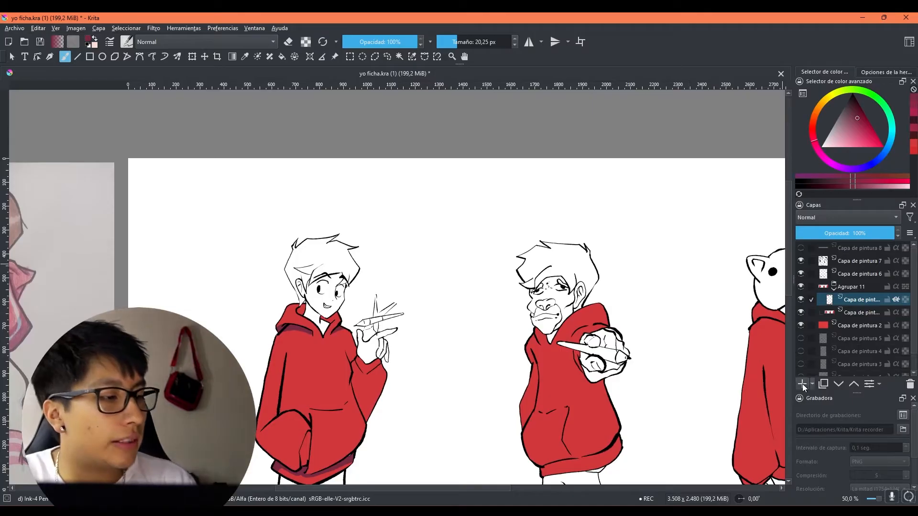
left_click(822, 101)
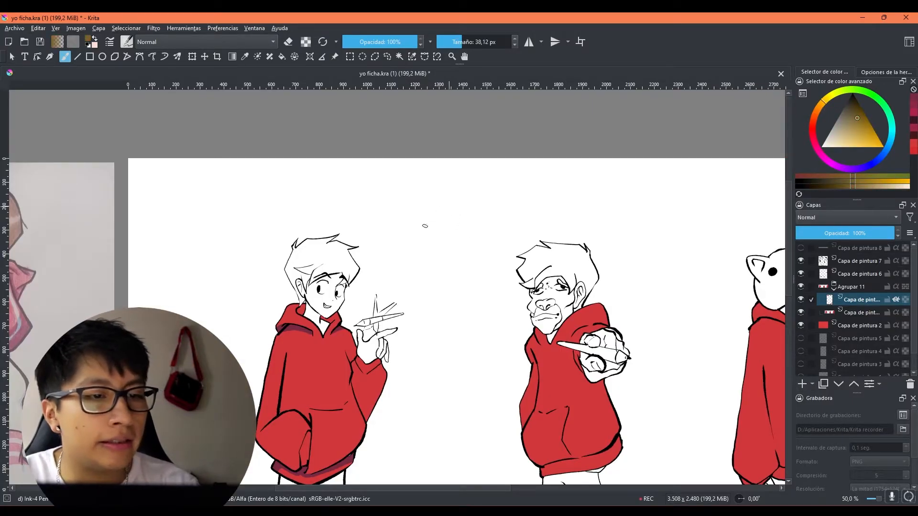
left_click_drag(427, 219, 434, 221)
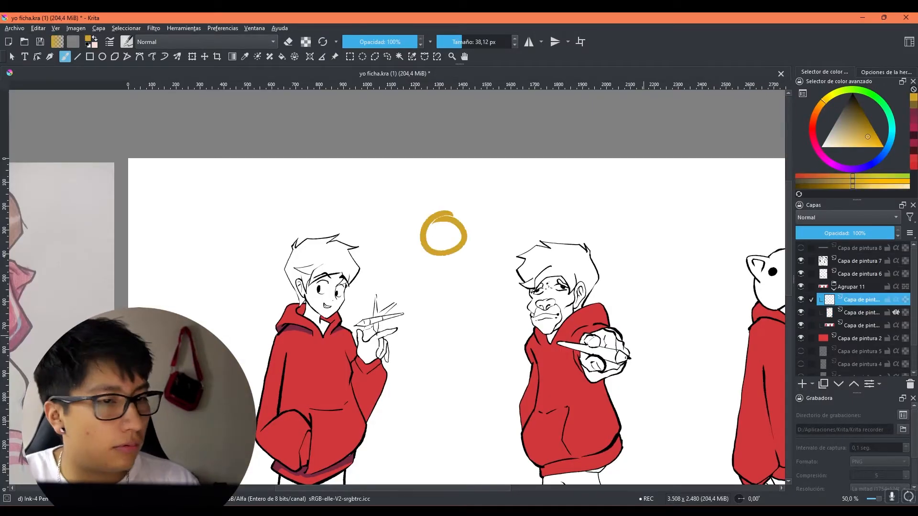
left_click_drag(439, 263, 437, 285)
left_click_drag(413, 252, 401, 260)
left_click_drag(408, 207, 399, 205)
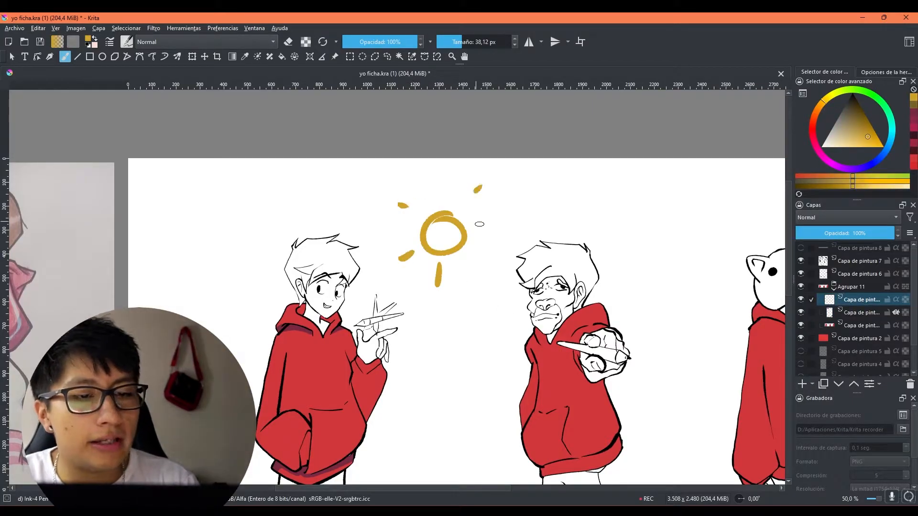
left_click_drag(473, 339, 449, 276)
Step: Return to the shadow layer, pick the recent dark crimson, and touch up the hem shadow on the first character's hoodie
left_click(859, 313)
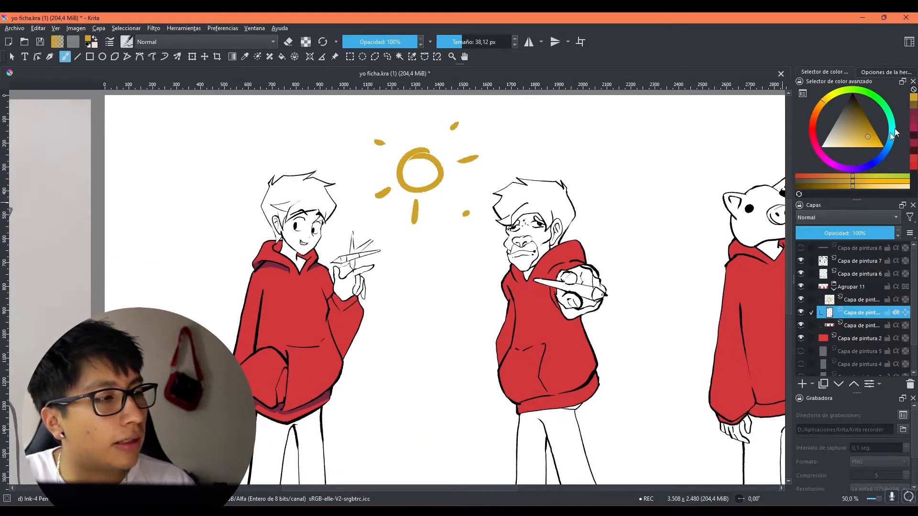
left_click(914, 116)
left_click_drag(444, 314, 489, 308)
left_click_drag(312, 401, 304, 404)
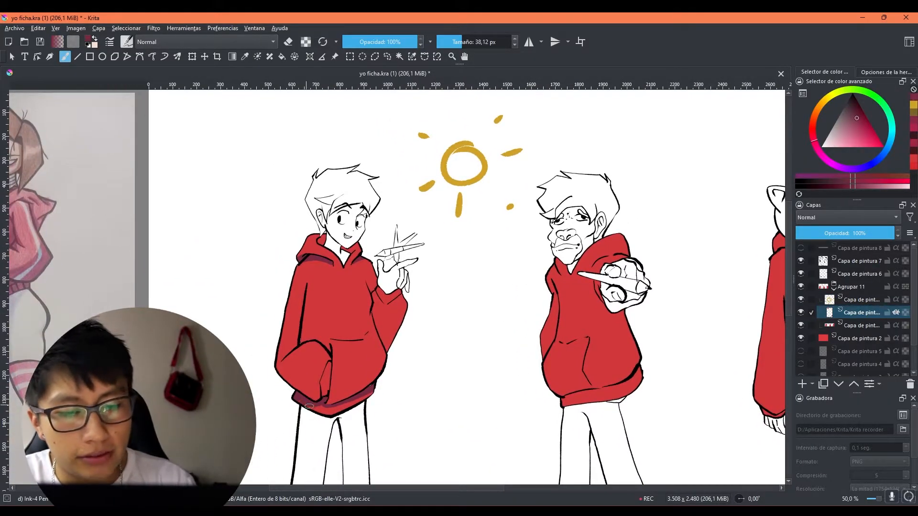
Step: Shade the outer edge of the first character's sleeve on the side facing away from the sun, down to the cuff
left_click_drag(474, 202, 467, 230)
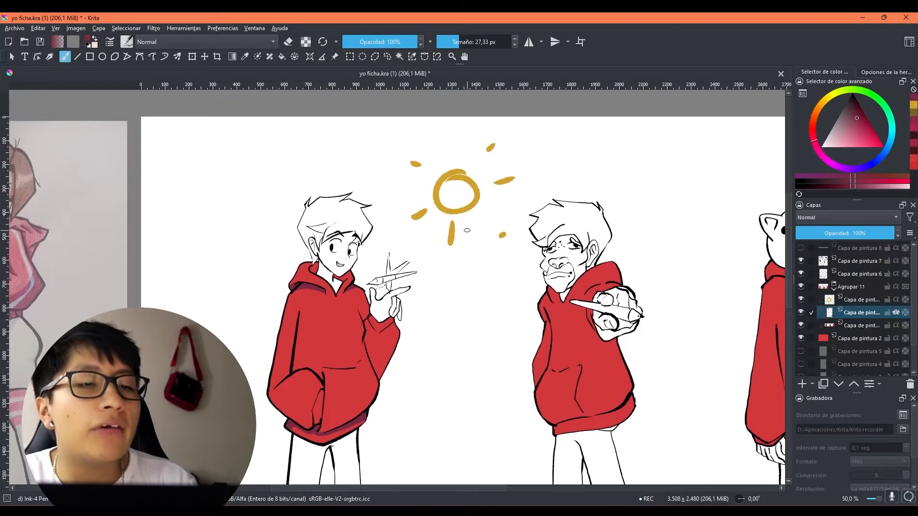
left_click_drag(445, 304, 429, 258)
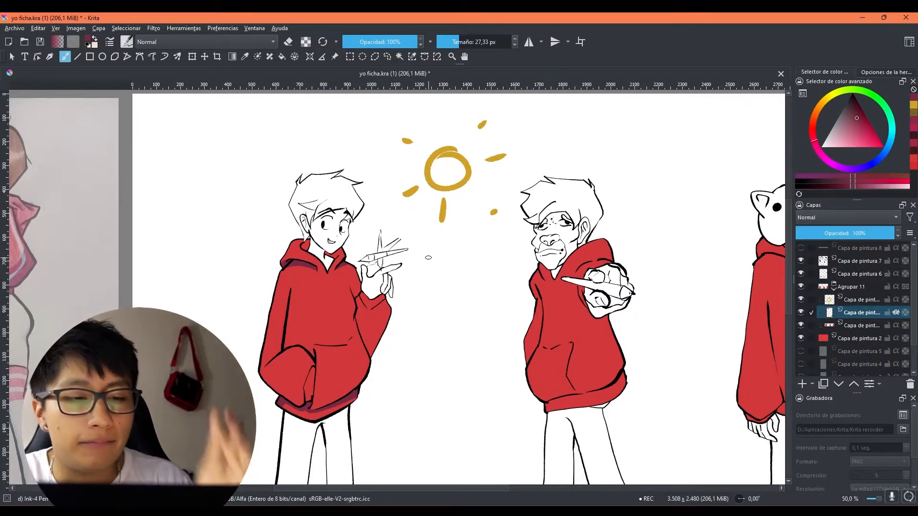
left_click_drag(375, 283, 371, 279)
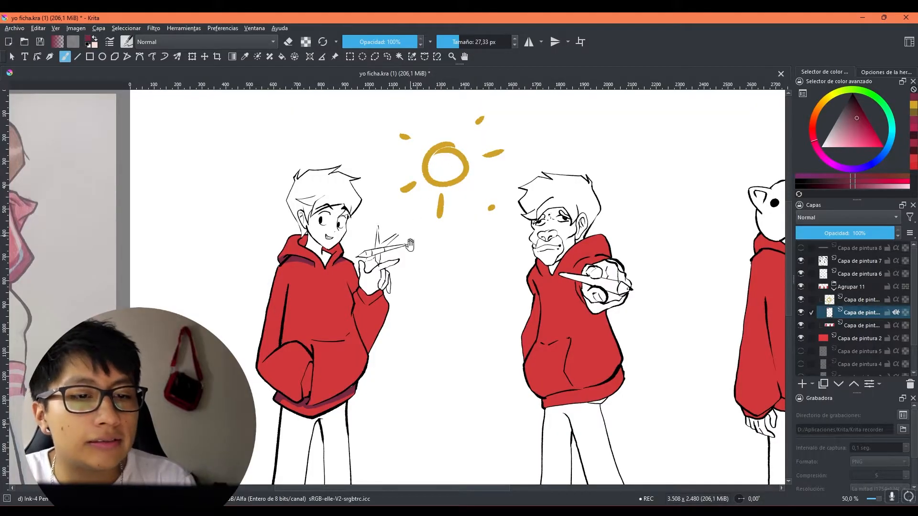
left_click_drag(410, 241, 409, 236)
mouse_move(277, 255)
left_mouse_down()
mouse_move(268, 357)
mouse_move(262, 301)
mouse_move(254, 340)
mouse_move(270, 301)
left_mouse_up()
left_click_drag(257, 343, 263, 372)
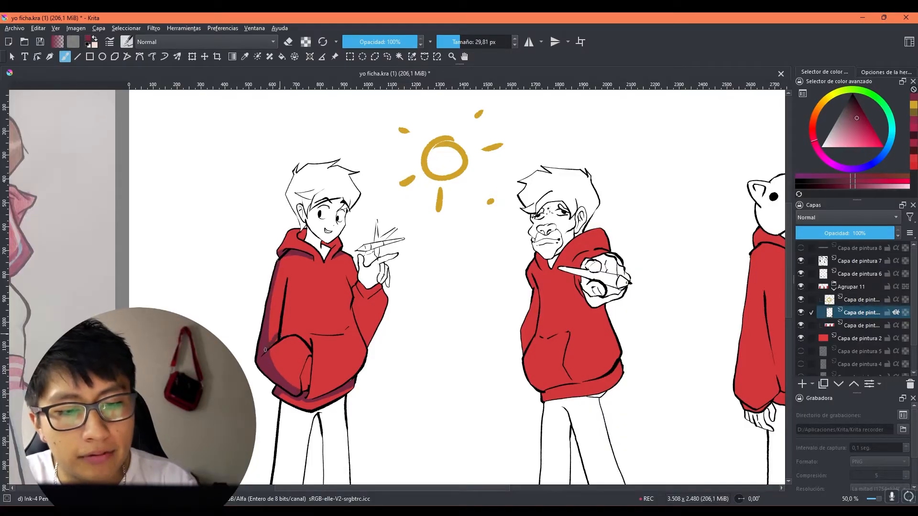
Step: Paint crimson shadows under the hood and along the pocket seam of the first character's hoodie, undoing one stroke above the pocket
left_click_drag(410, 304, 413, 276)
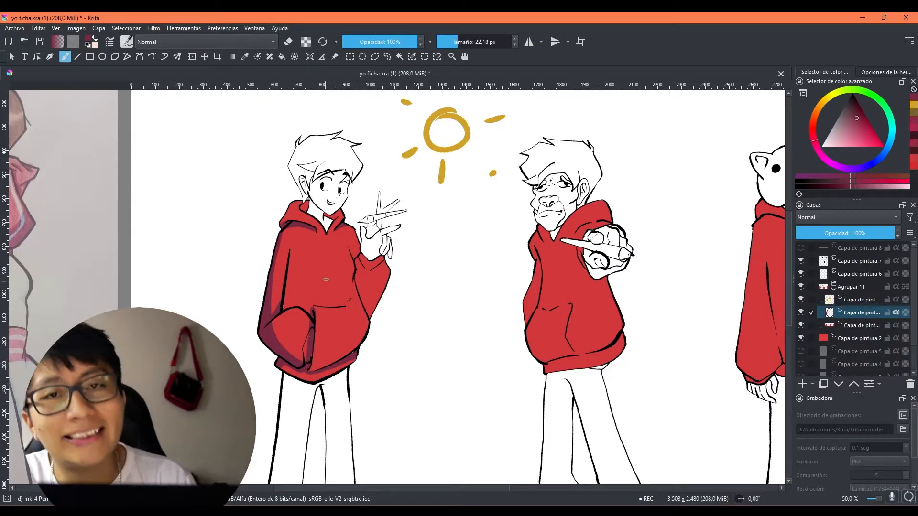
left_click_drag(382, 280, 384, 312)
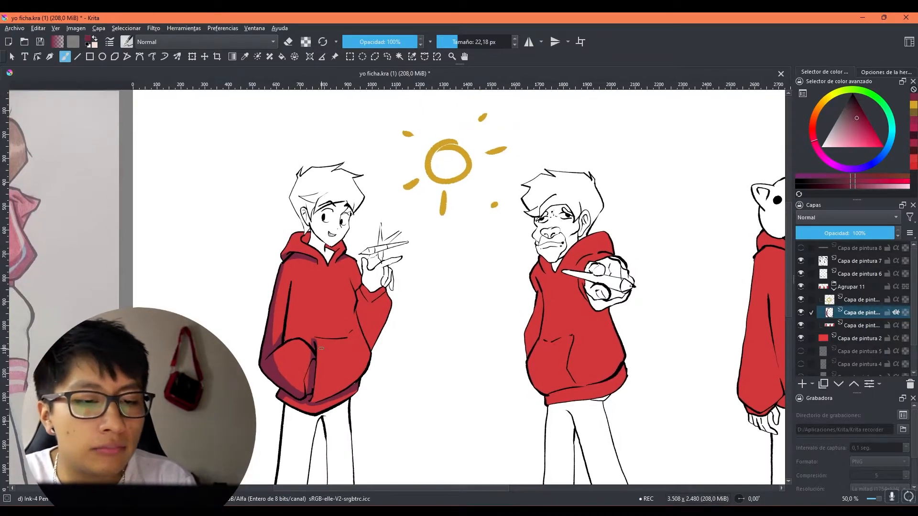
mouse_move(315, 338)
left_mouse_down()
mouse_move(352, 340)
mouse_move(339, 339)
left_mouse_up()
key("ctrl+z")
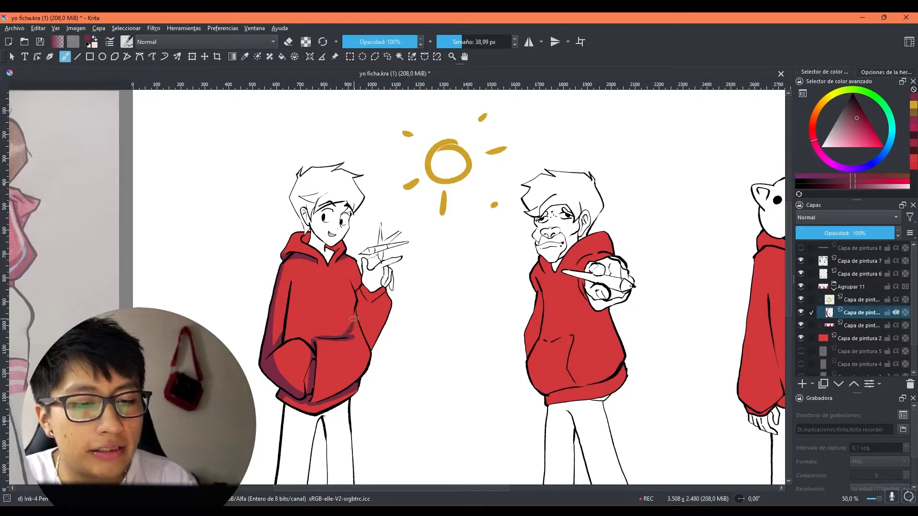
left_click_drag(363, 317, 350, 321)
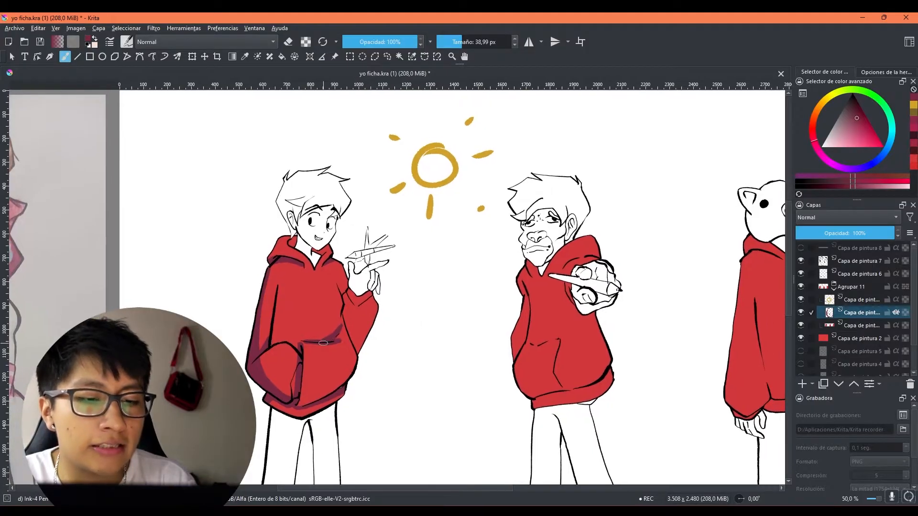
Step: Shade the lower front and raised sleeve of the first character's hoodie in crimson and check the shadow layer's visibility
left_click_drag(404, 310, 390, 310)
mouse_move(287, 384)
left_mouse_down()
mouse_move(287, 400)
mouse_move(330, 380)
left_mouse_up()
mouse_move(402, 300)
left_mouse_down()
mouse_move(457, 322)
mouse_move(396, 291)
left_mouse_up()
key("bracketleft")
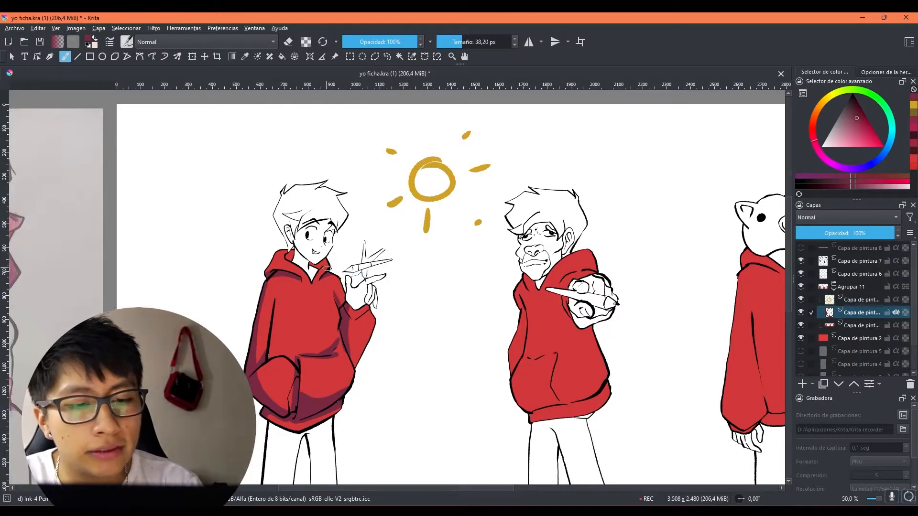
left_click_drag(481, 313, 503, 277)
scroll(484, 268, "down", 2)
scroll(482, 244, "up", 2)
left_click(801, 312)
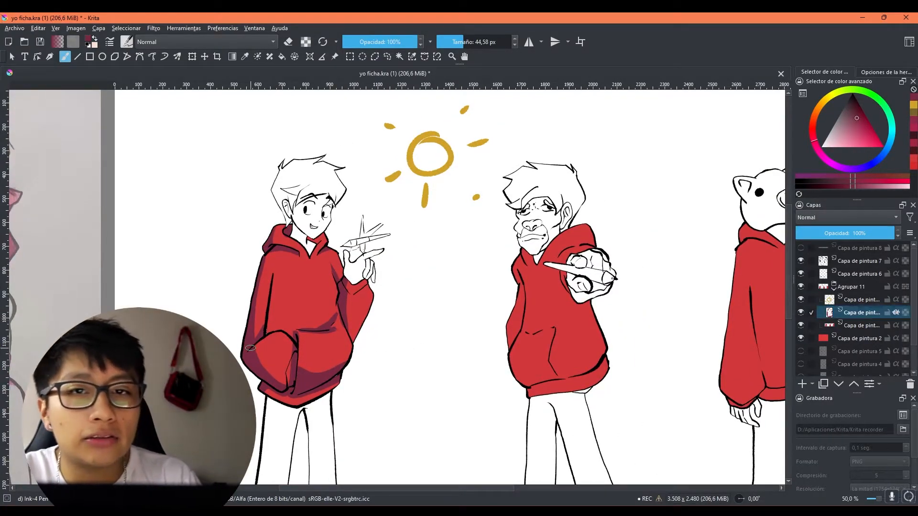
Step: Select the k) Blender Blur brush preset for softening the hoodie's shadow edges
left_click(128, 42)
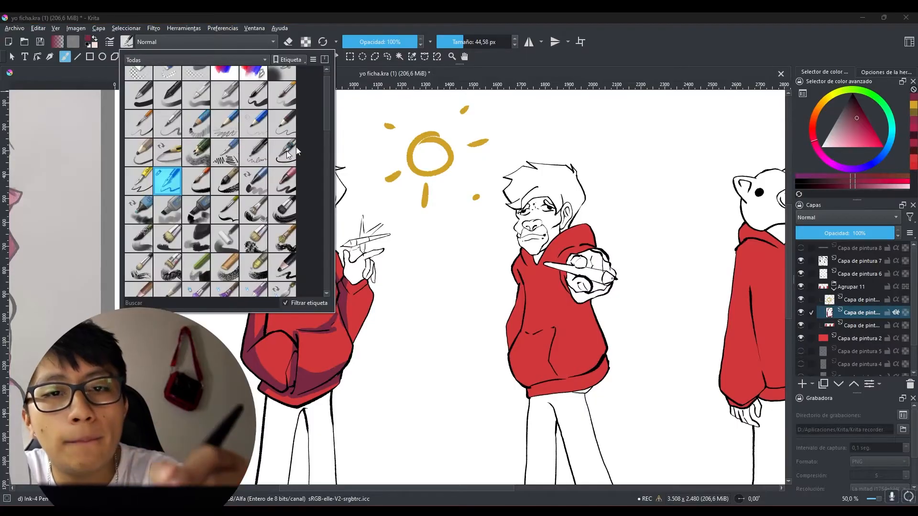
left_click_drag(323, 112, 327, 210)
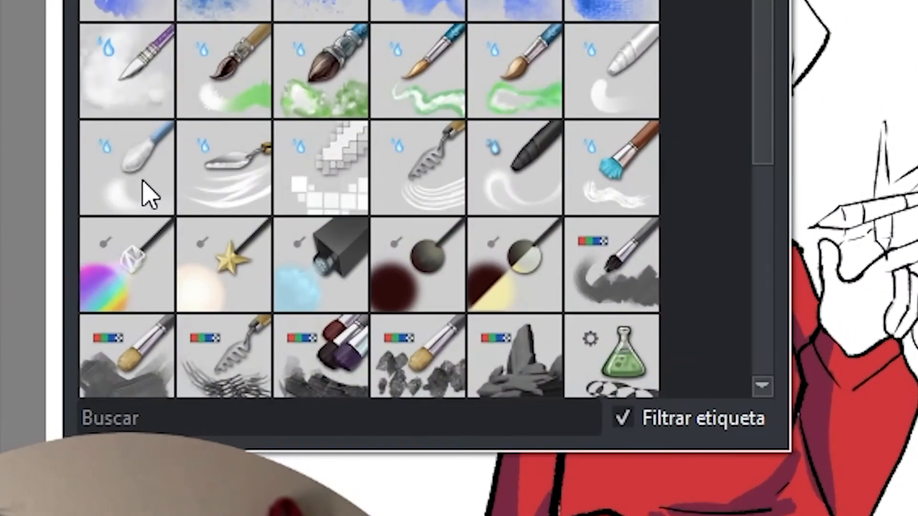
mouse_move(112, 179)
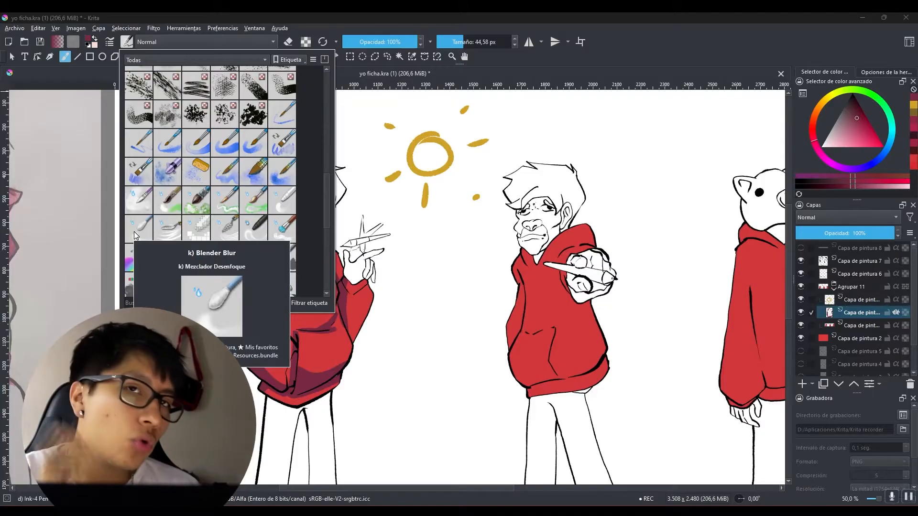
left_click(137, 233)
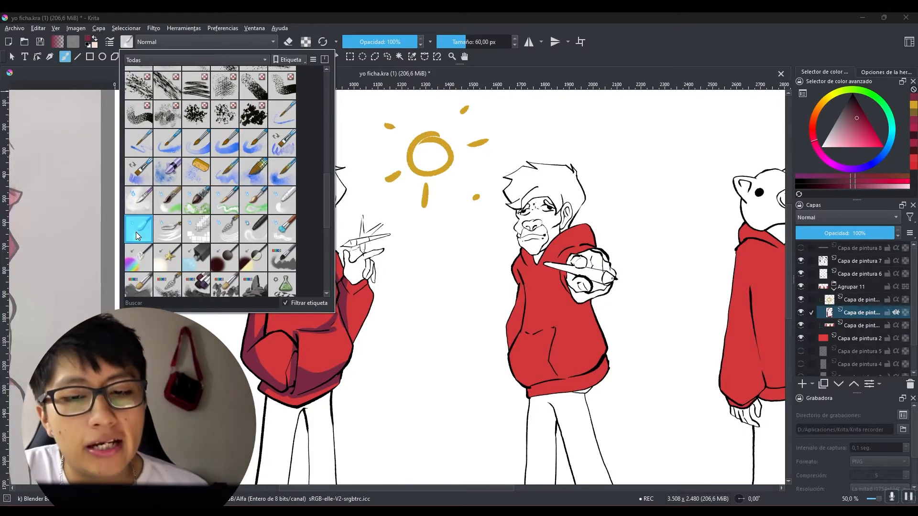
left_click(632, 53)
scroll(248, 336, "down", 1)
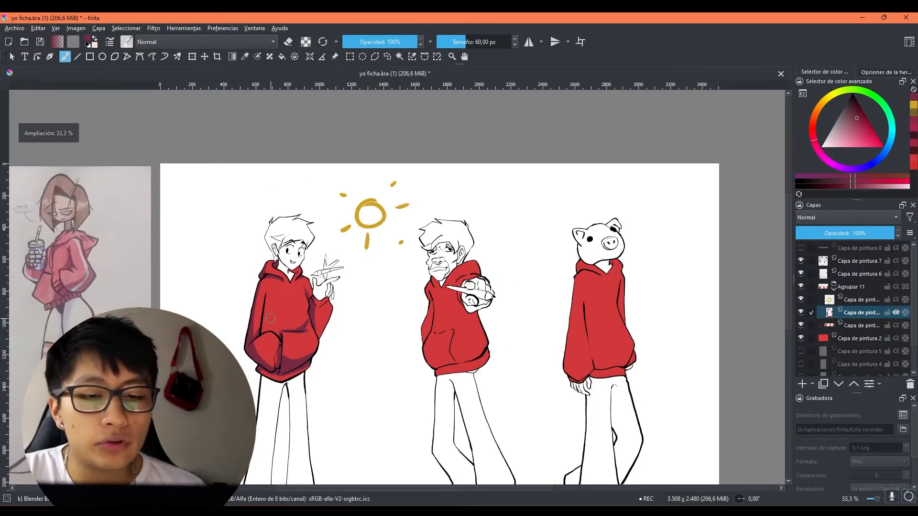
scroll(271, 318, "up", 1)
left_click_drag(264, 364, 260, 363, "shift")
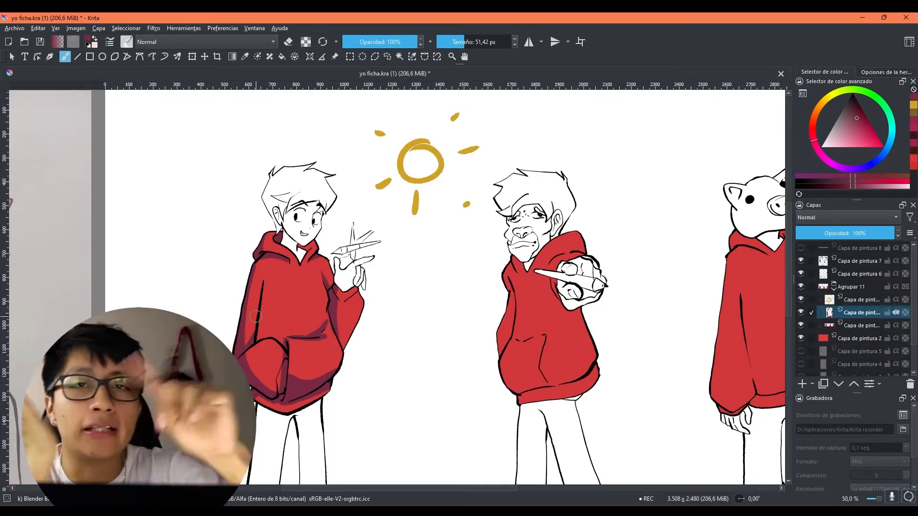
mouse_move(275, 344)
left_mouse_down()
mouse_move(310, 269)
mouse_move(295, 288)
mouse_move(278, 278)
left_mouse_up()
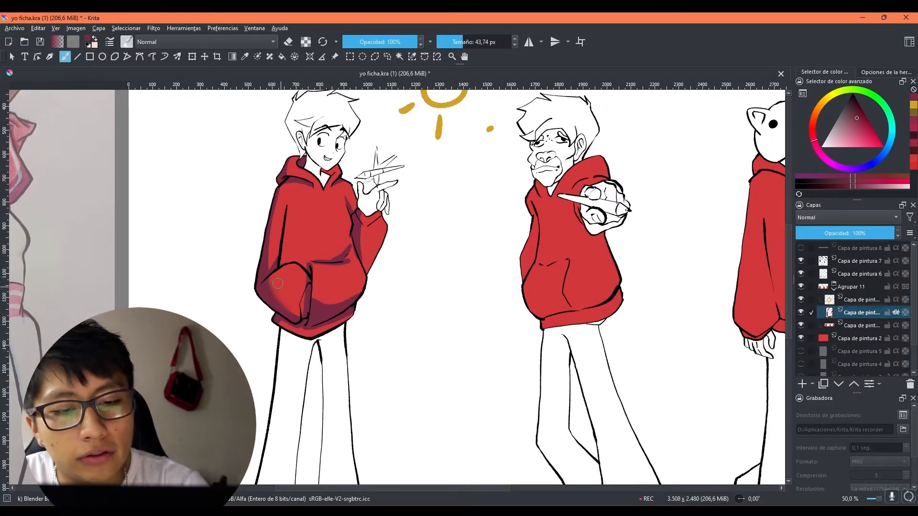
scroll(281, 288, "up", 3)
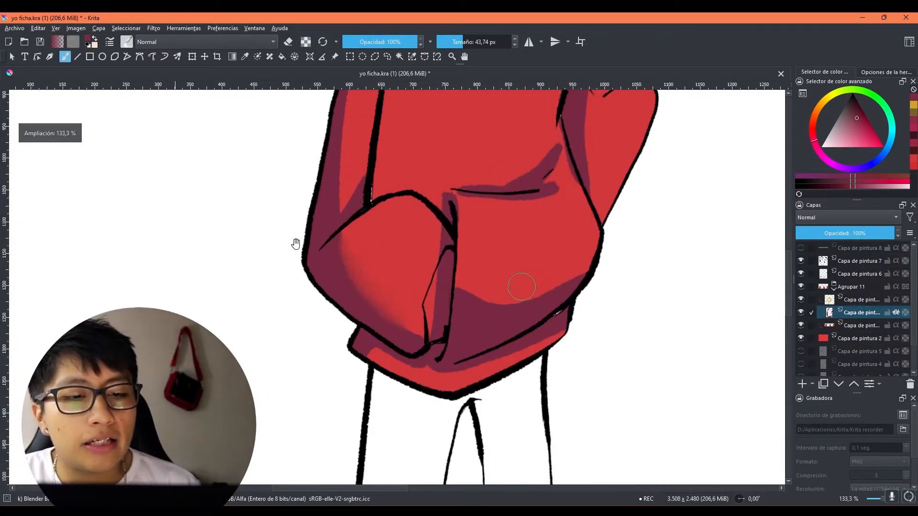
left_click_drag(522, 287, 442, 293)
key("ctrl+z")
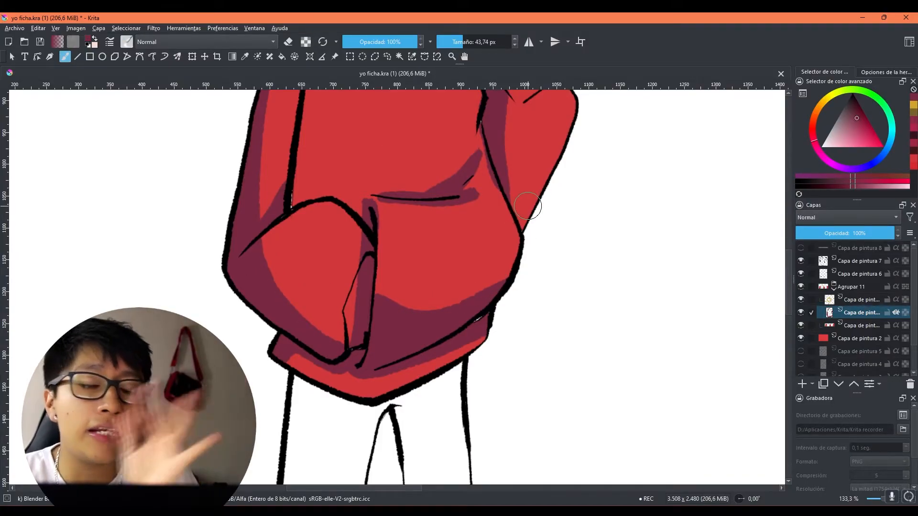
Step: Blur the shadow edges on the first character's lowered sleeve near the pocket and on the lower front of the hoodie
mouse_move(271, 257)
left_mouse_down("shift")
mouse_move(259, 257)
mouse_move(297, 258)
mouse_move(259, 252)
mouse_move(267, 273)
mouse_move(332, 324)
left_mouse_up("shift")
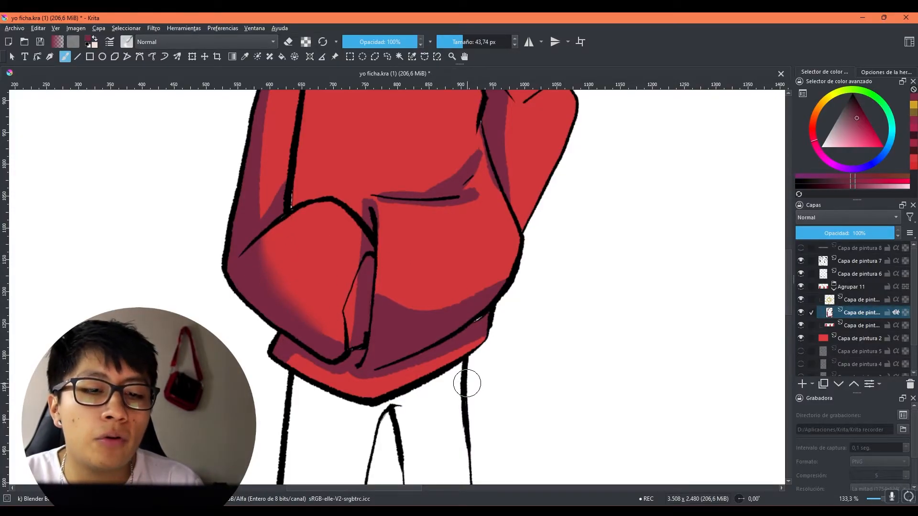
scroll(449, 383, "down", 2)
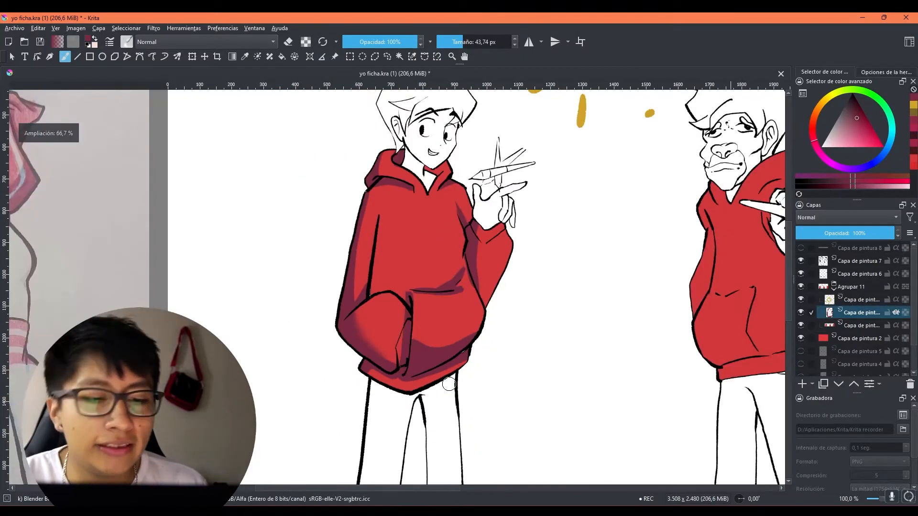
scroll(449, 384, "down", 2)
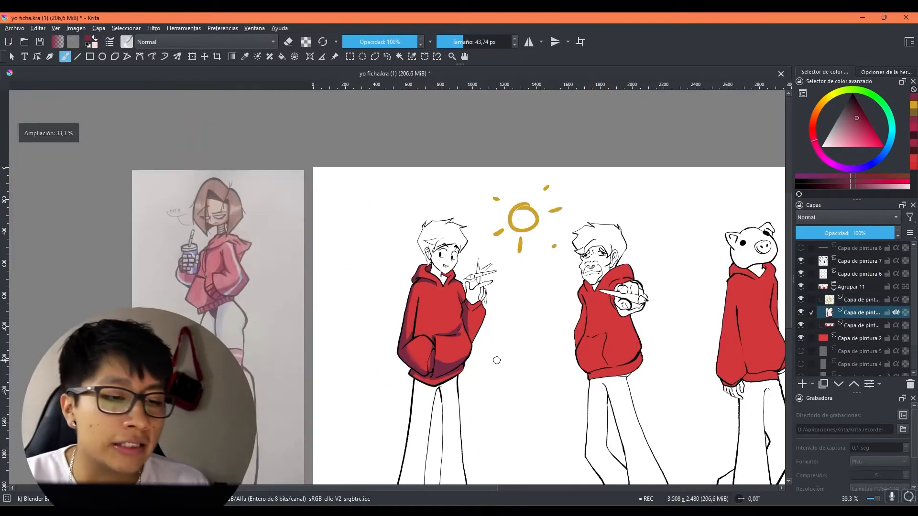
scroll(494, 361, "up", 2)
left_click_drag(558, 361, 558, 354)
mouse_move(416, 348)
left_mouse_down()
mouse_move(403, 348)
mouse_move(433, 353)
mouse_move(417, 333)
left_mouse_up()
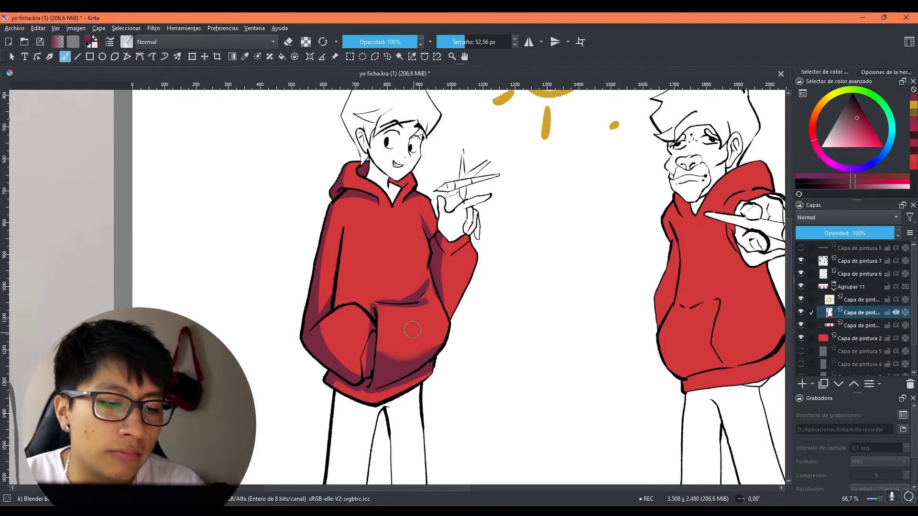
Step: Blend the shadows above the pocket, on the raised sleeve and along the outer sleeve of the first character's hoodie
mouse_move(382, 297)
left_mouse_down()
mouse_move(400, 298)
mouse_move(412, 276)
mouse_move(384, 298)
mouse_move(413, 282)
left_mouse_up()
mouse_move(442, 251)
left_mouse_down()
mouse_move(453, 302)
mouse_move(446, 261)
mouse_move(422, 309)
left_mouse_up()
left_click_drag(297, 296, 290, 296, "shift")
mouse_move(277, 329)
left_mouse_down()
mouse_move(273, 337)
mouse_move(287, 282)
mouse_move(280, 313)
left_mouse_up()
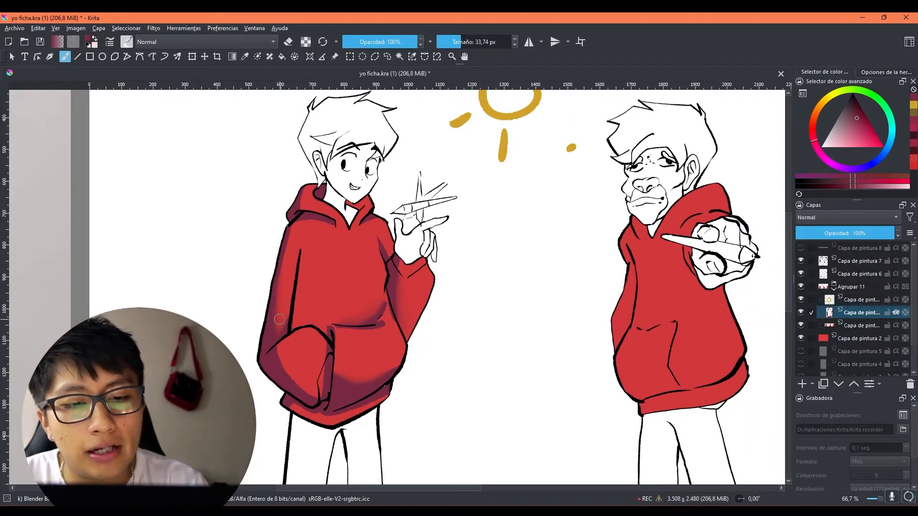
left_click_drag(288, 365, 300, 366, "shift")
mouse_move(288, 365)
left_mouse_down()
mouse_move(308, 389)
mouse_move(300, 381)
left_mouse_up()
left_click_drag(453, 338, 417, 286)
Step: Blend the shadow edges along the hoodie's lower front, varying the blur brush between 9,45 px and 104,18 px
scroll(436, 293, "up", 2)
mouse_move(367, 330)
left_mouse_down()
mouse_move(510, 332)
mouse_move(340, 345)
left_mouse_up()
left_click_drag(334, 338, 298, 329)
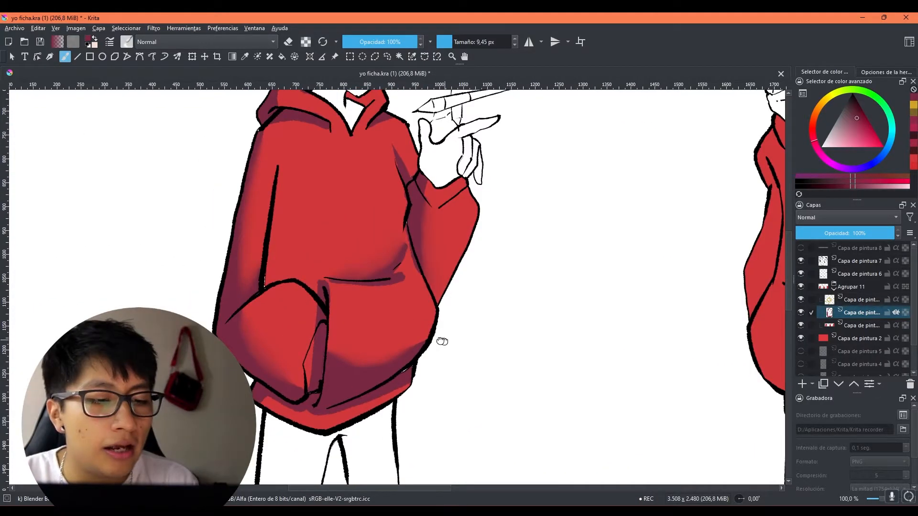
left_click_drag(441, 341, 395, 272)
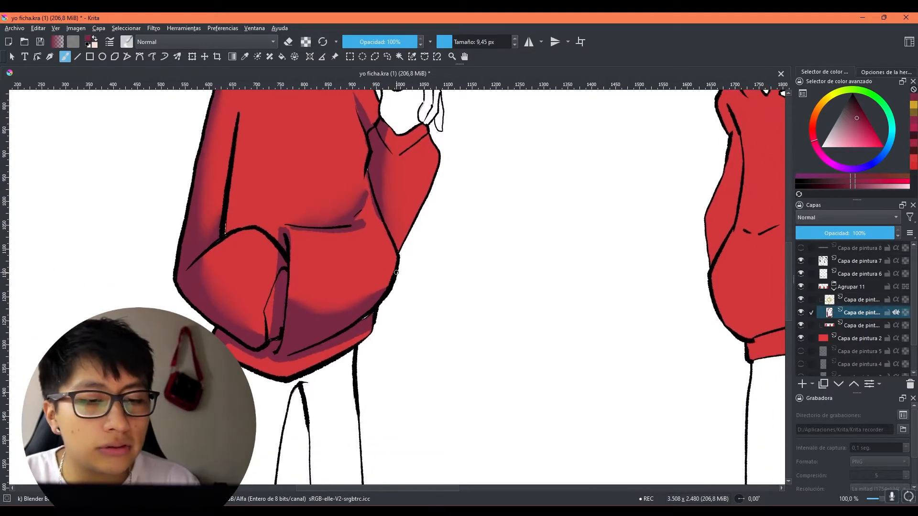
scroll(396, 273, "up", 2)
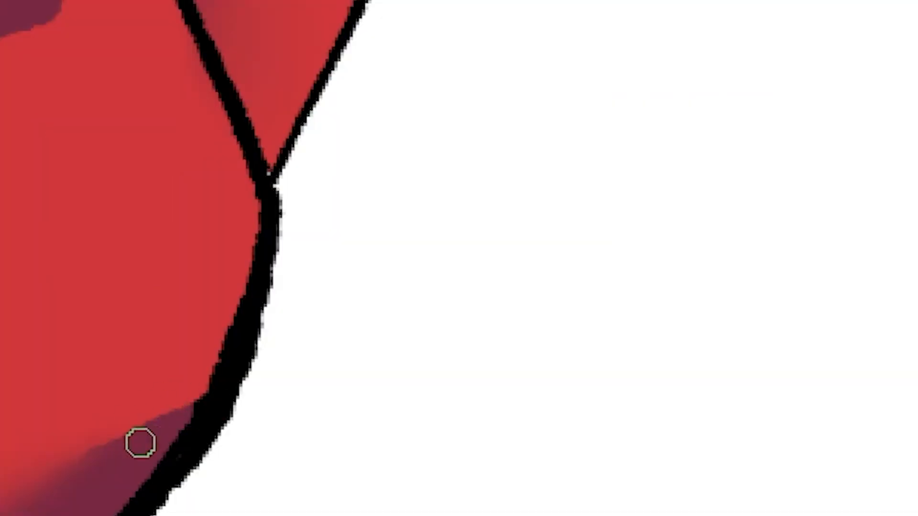
mouse_move(181, 436)
left_mouse_down()
mouse_move(238, 424)
mouse_move(604, 287)
left_mouse_up()
left_click_drag(375, 381, 665, 381, "shift")
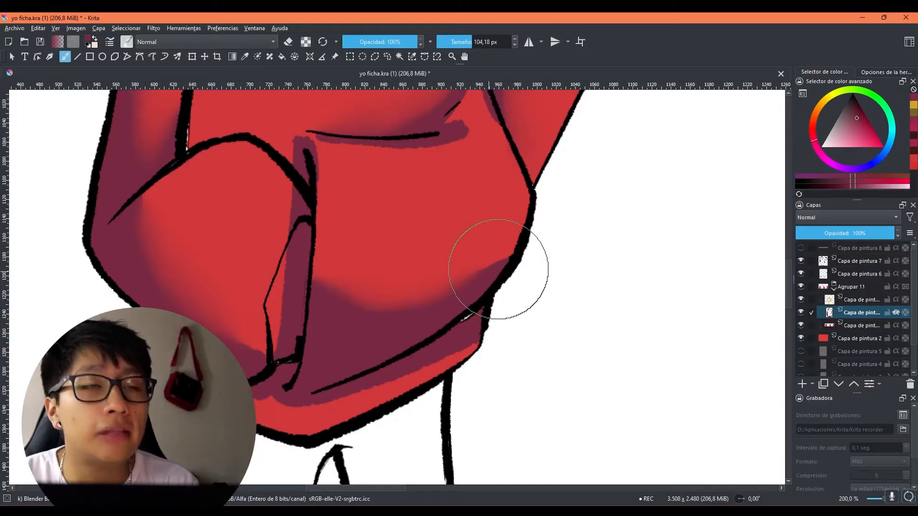
key("1")
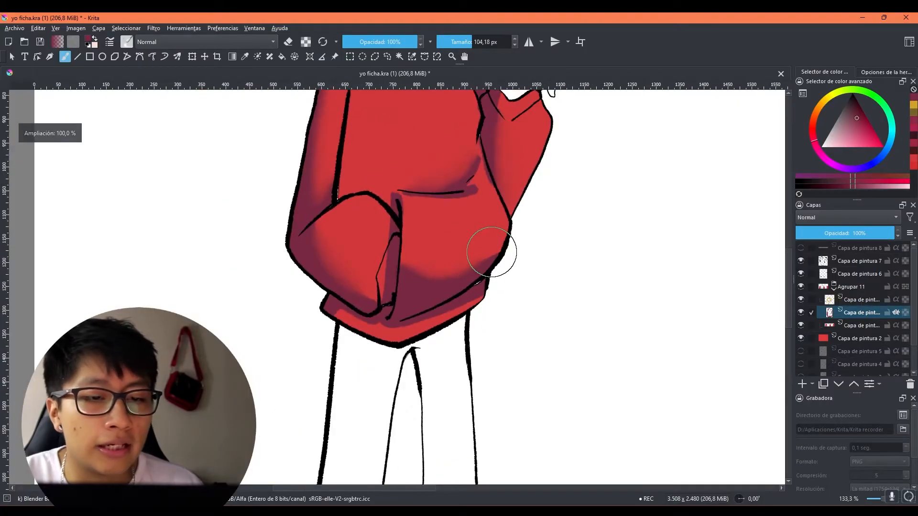
mouse_move(436, 330)
left_mouse_down("shift")
mouse_move(403, 286)
mouse_move(389, 400)
mouse_move(387, 281)
left_mouse_up("shift")
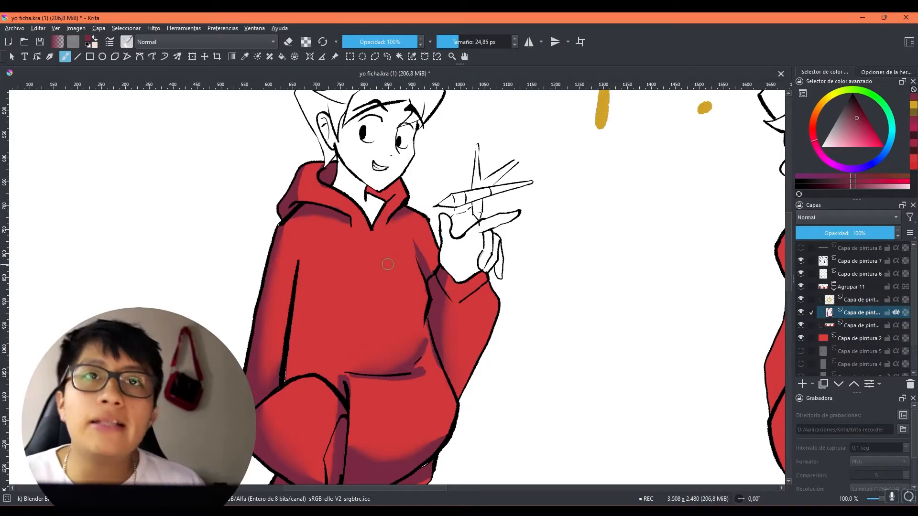
Step: Soften the shadows under the hood, on the chest fold and at the raised cuff with a blur brush of up to 48,47 px
scroll(388, 264, "down", 1)
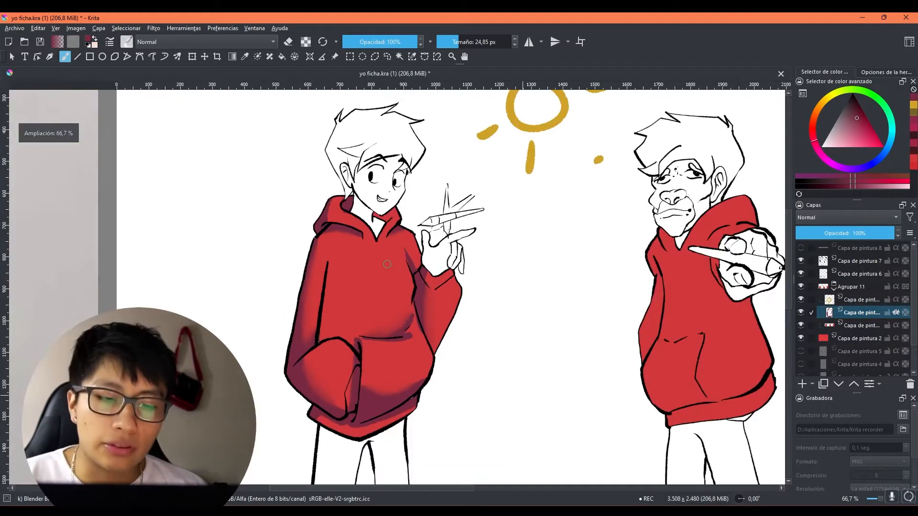
left_click_drag(546, 381, 538, 364)
key("]")
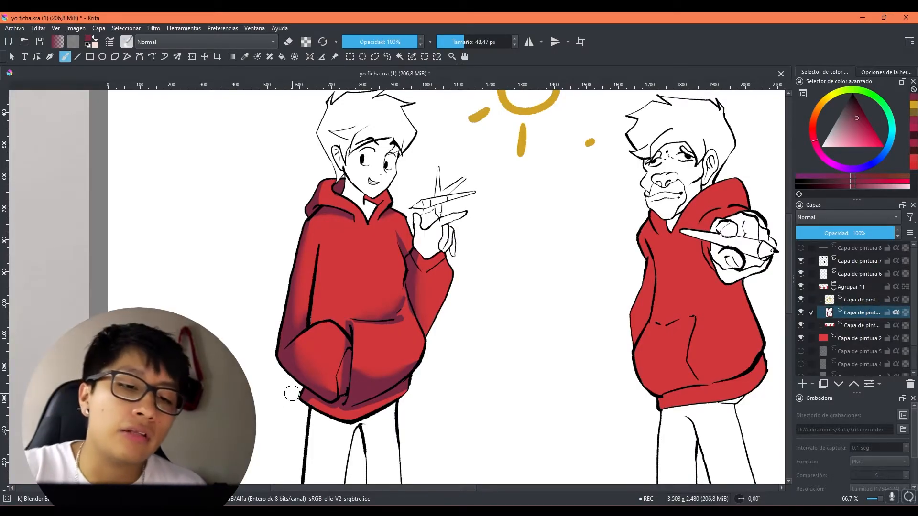
scroll(293, 392, "down", 1)
scroll(306, 371, "up", 1)
left_click_drag(498, 226, 489, 262)
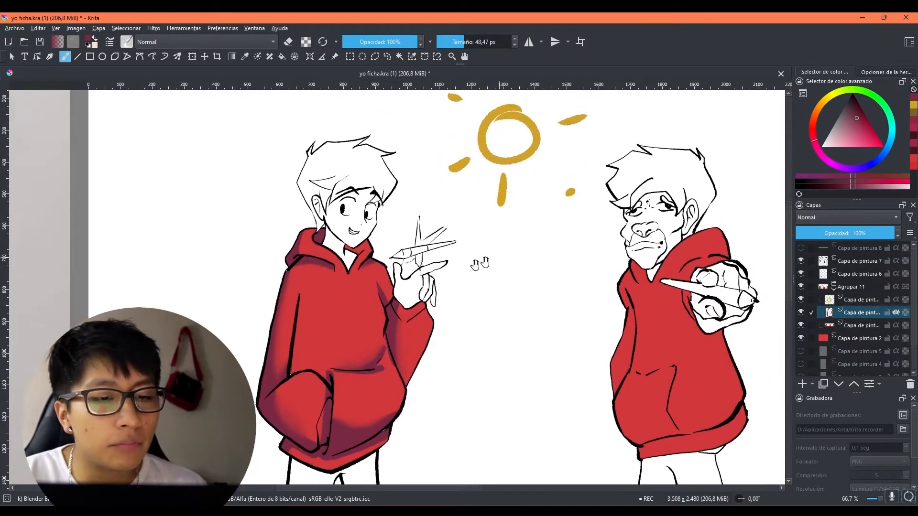
scroll(403, 304, "up", 1)
mouse_move(414, 307)
left_mouse_down()
mouse_move(400, 306)
mouse_move(432, 316)
left_mouse_up()
left_click_drag(369, 281, 371, 282)
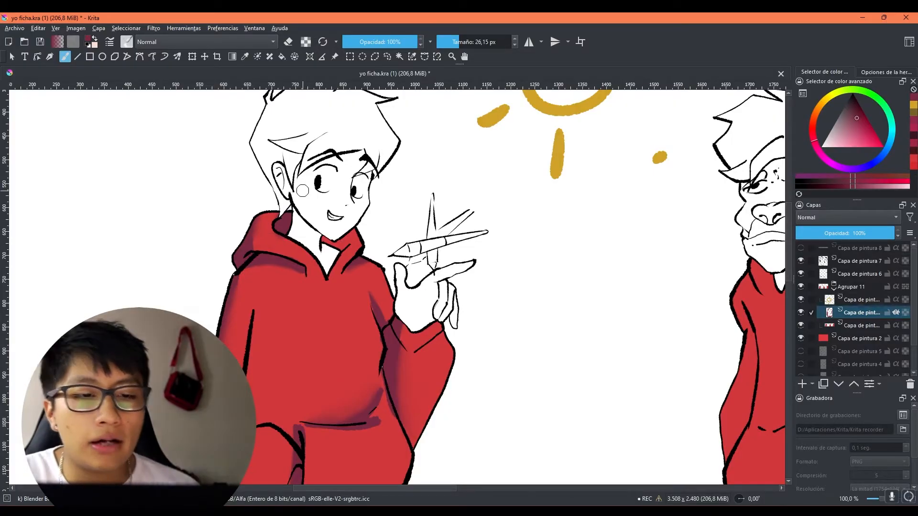
Step: Enlarge the blur brush to 83,47 px and touch up the soft shading on the first character's hoodie
scroll(303, 191, "down", 2)
left_click_drag(414, 407, 492, 394)
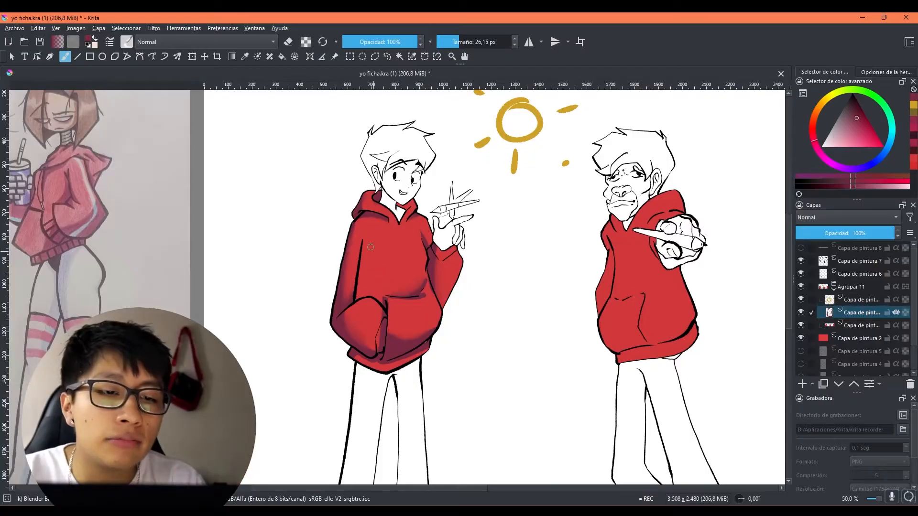
left_click_drag(357, 237, 386, 223)
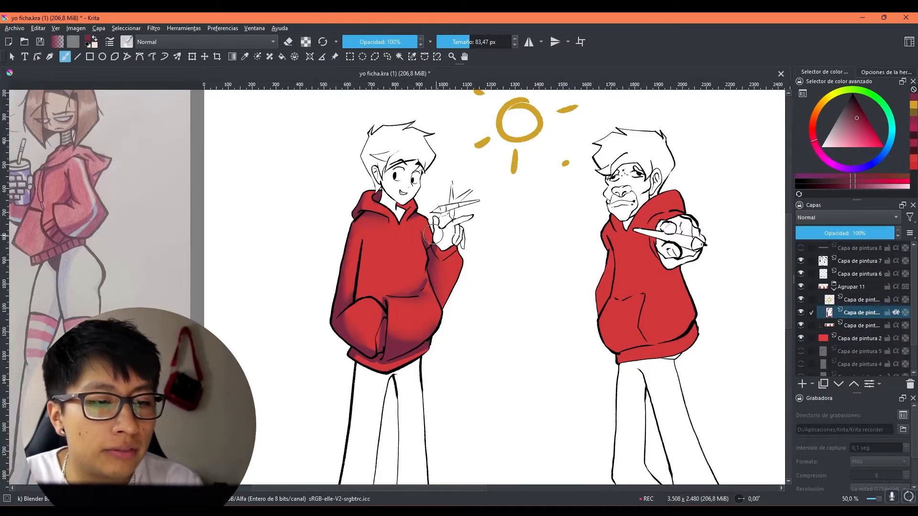
scroll(496, 322, "down", 1)
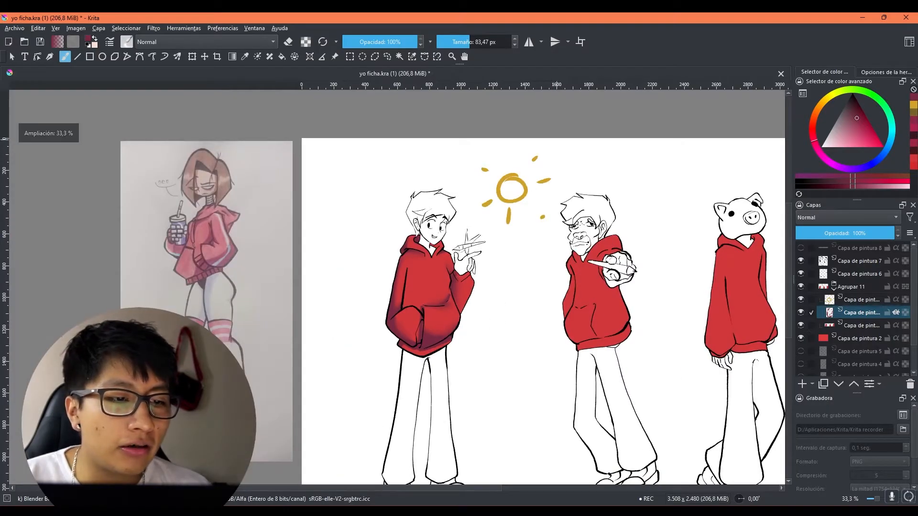
left_click_drag(603, 307, 543, 299)
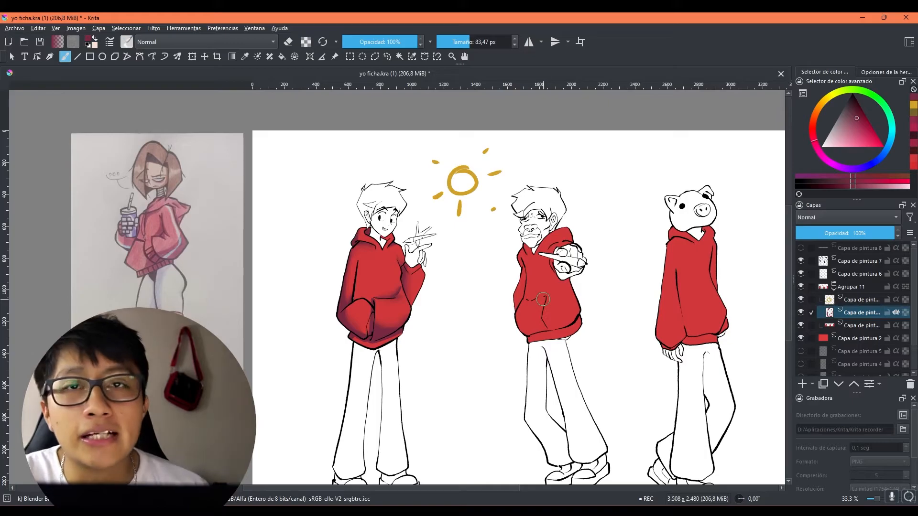
left_click(543, 299, "ctrl")
left_click(543, 299, "ctrl")
left_click(543, 299, "ctrl")
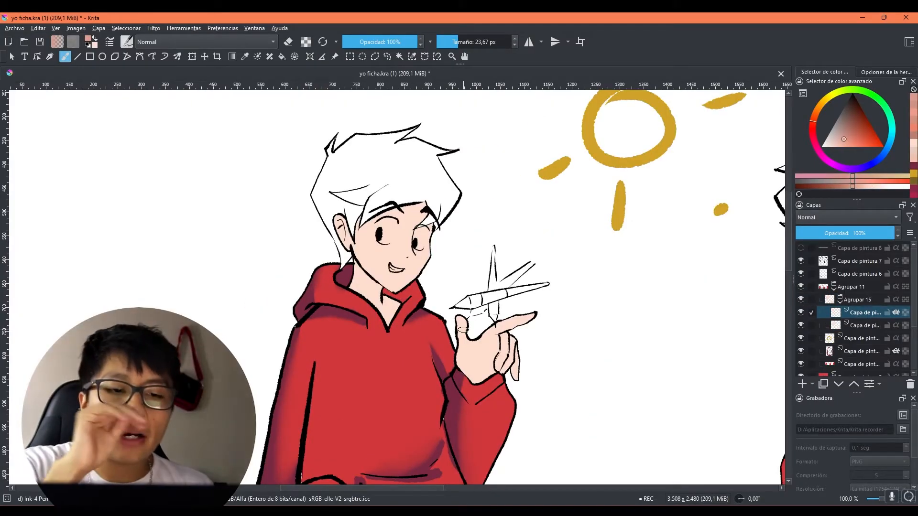
Step: Add a paint layer for light-direction arrows and set the brush colour to a strong red
left_click_drag(344, 281, 347, 281)
mouse_move(699, 223)
left_mouse_down()
mouse_move(594, 303)
mouse_move(547, 310)
left_mouse_up()
mouse_move(490, 277)
left_mouse_down()
mouse_move(455, 297)
mouse_move(506, 242)
mouse_move(502, 230)
left_mouse_up()
left_click(802, 384)
mouse_move(438, 222)
left_mouse_down()
mouse_move(396, 264)
mouse_move(436, 248)
left_mouse_up()
key("ctrl+z")
key("ctrl+z")
left_click(872, 138)
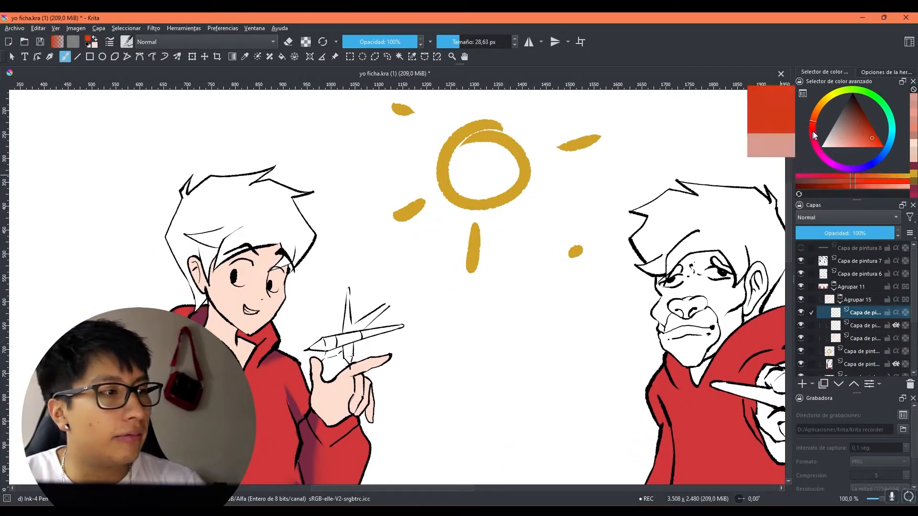
Step: Draw three red arrows slanting from the sun towards the first character to mark the light direction
mouse_move(447, 206)
left_mouse_down()
mouse_move(386, 271)
mouse_move(415, 249)
left_mouse_up()
left_click_drag(419, 134, 341, 226)
left_click_drag(341, 227, 362, 209)
left_click_drag(519, 226, 447, 323)
left_click_drag(447, 323, 495, 285)
Step: On the clipped skin-shadow layer, paint a salmon-pink shadow over the first character's neck
left_click(853, 325)
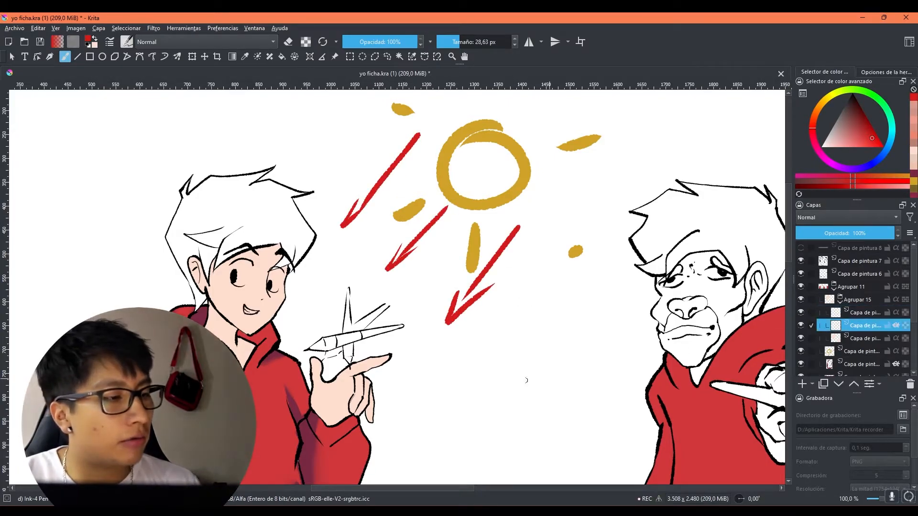
left_click_drag(475, 365, 534, 365)
left_click(913, 110)
left_click_drag(421, 281, 424, 264)
mouse_move(272, 296)
left_mouse_down()
mouse_move(271, 316)
mouse_move(267, 281)
mouse_move(304, 314)
mouse_move(281, 307)
mouse_move(276, 314)
mouse_move(299, 343)
mouse_move(301, 319)
mouse_move(313, 337)
left_mouse_up()
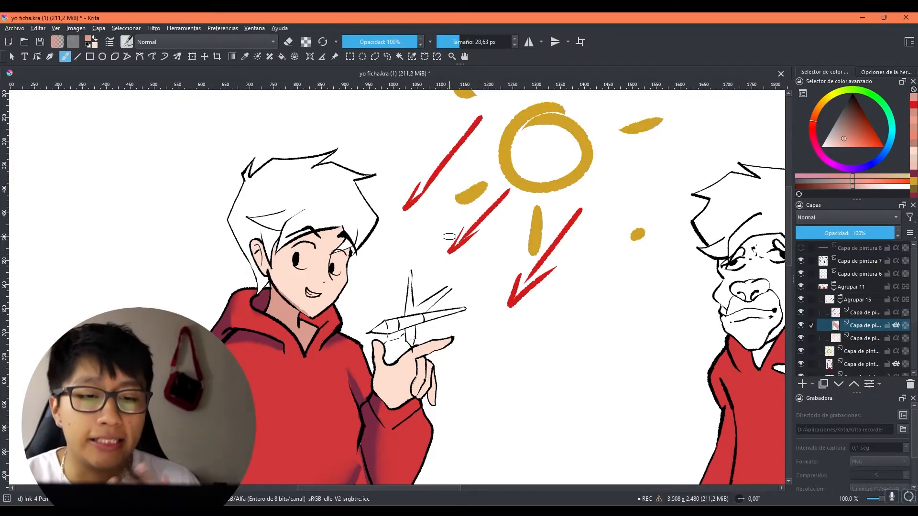
Step: Erase a lit patch out of the first character's neck shadow with the brush in eraser mode
key("e")
mouse_move(304, 330)
left_mouse_down()
mouse_move(304, 338)
mouse_move(308, 331)
left_mouse_up()
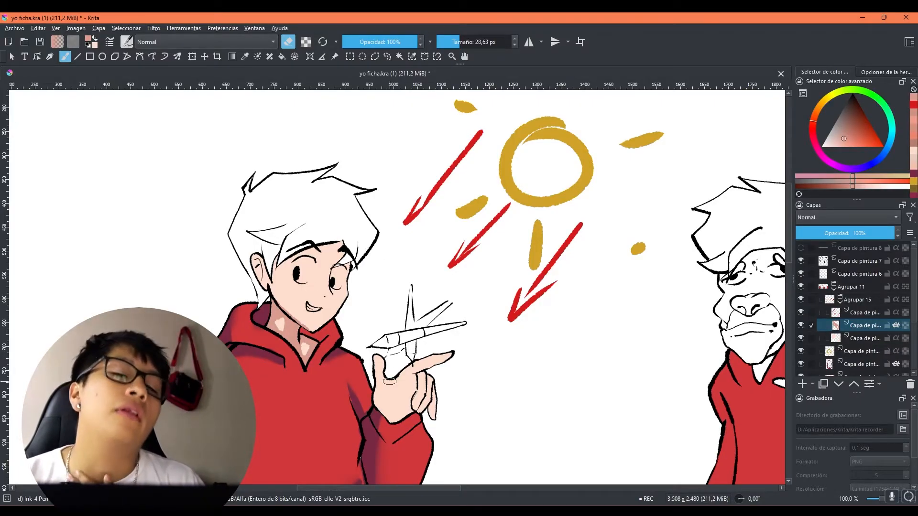
scroll(390, 381, "up", 3)
key("e")
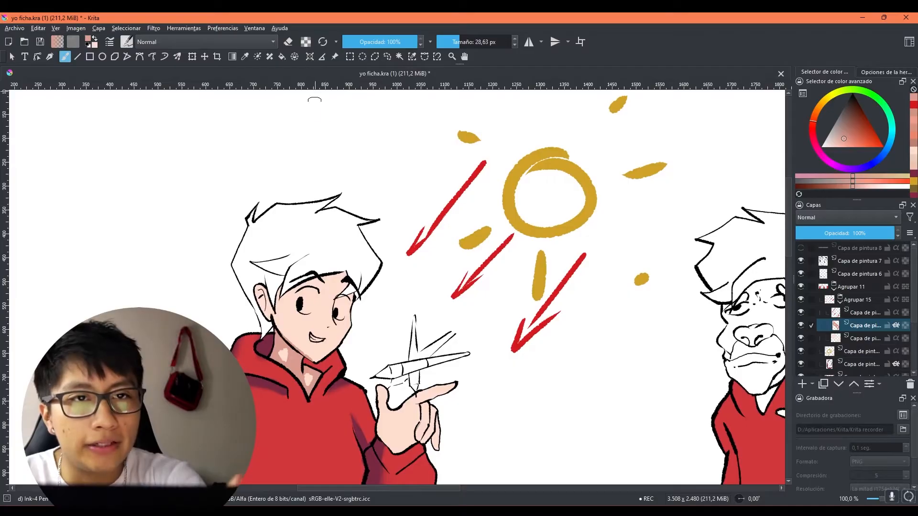
Step: Paint the remaining skin shadows on the first character's forehead, face and raised hand, varying the brush between 13,12 px and 33,44 px
key("bracketleft")
key("bracketleft")
key("bracketleft")
key("bracketleft")
key("bracketleft")
key("bracketright")
key("bracketright")
key("bracketright")
key("bracketright")
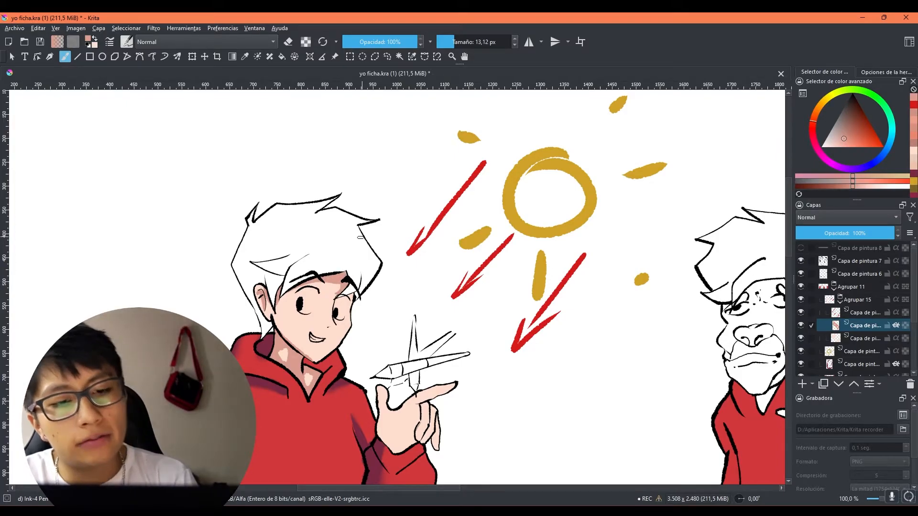
scroll(360, 237, "down", 2)
scroll(357, 236, "up", 1)
left_click_drag(394, 350, 395, 350)
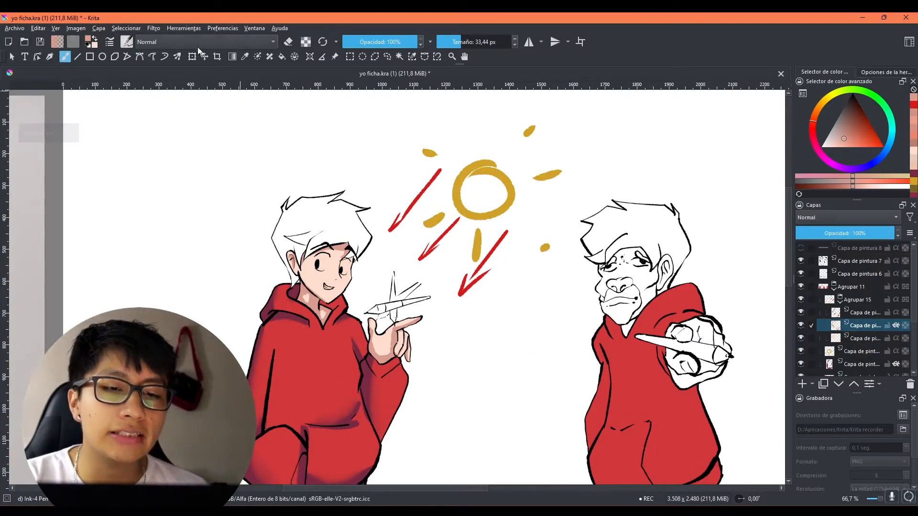
Step: Select the blur blender brush from all the available brush presets
left_click(127, 42)
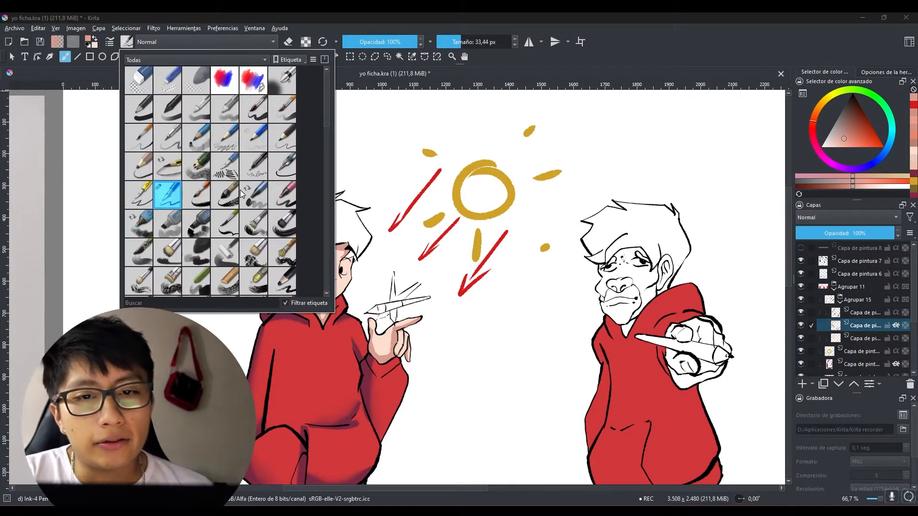
scroll(244, 189, "down", 3)
scroll(144, 223, "down", 5)
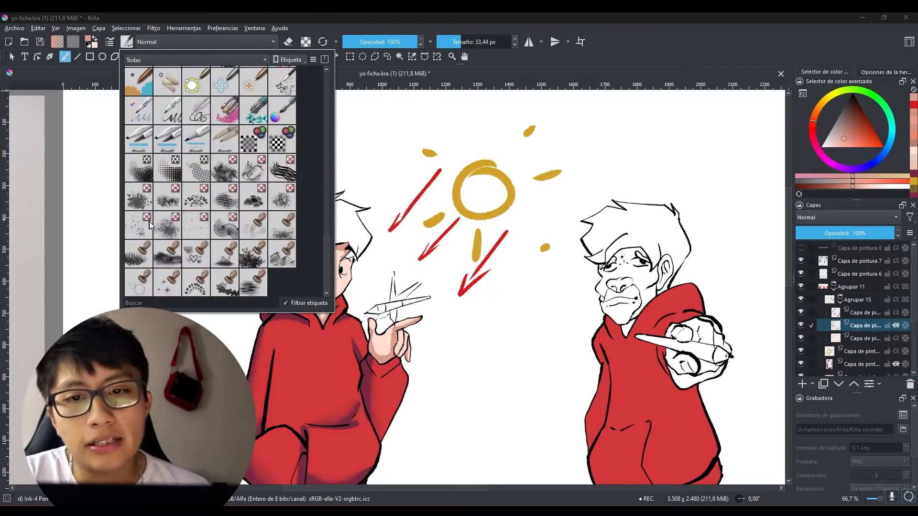
scroll(145, 239, "up", 5)
left_click(140, 222)
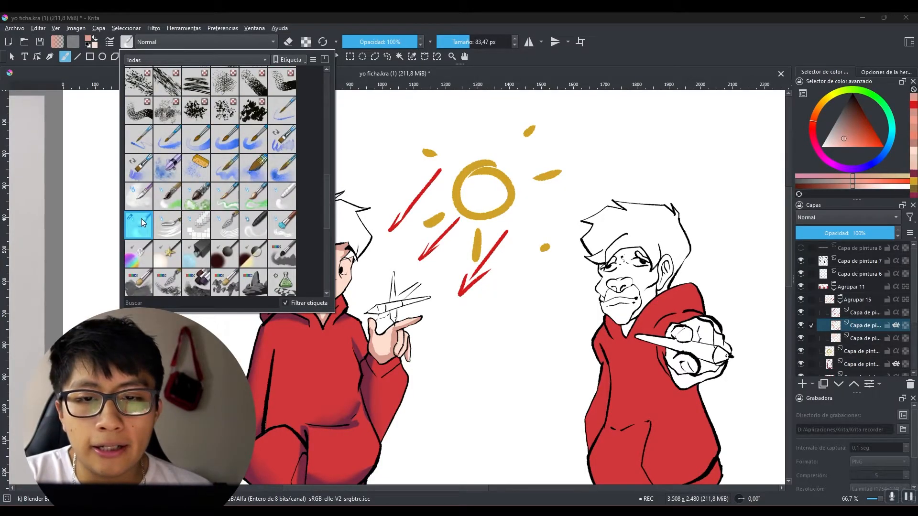
left_click(681, 62)
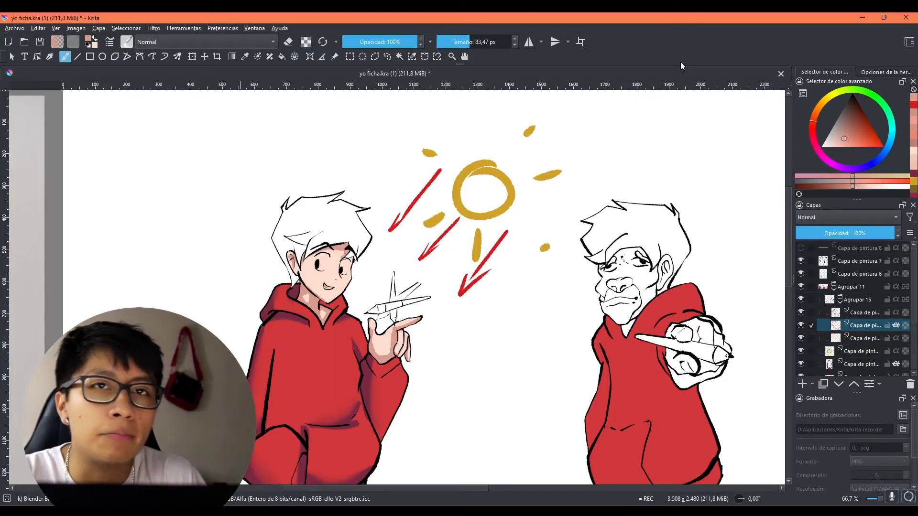
Step: Switch to the pen-shaped blender preset and shrink it to 7,49 px for the raised hand
left_click(126, 43)
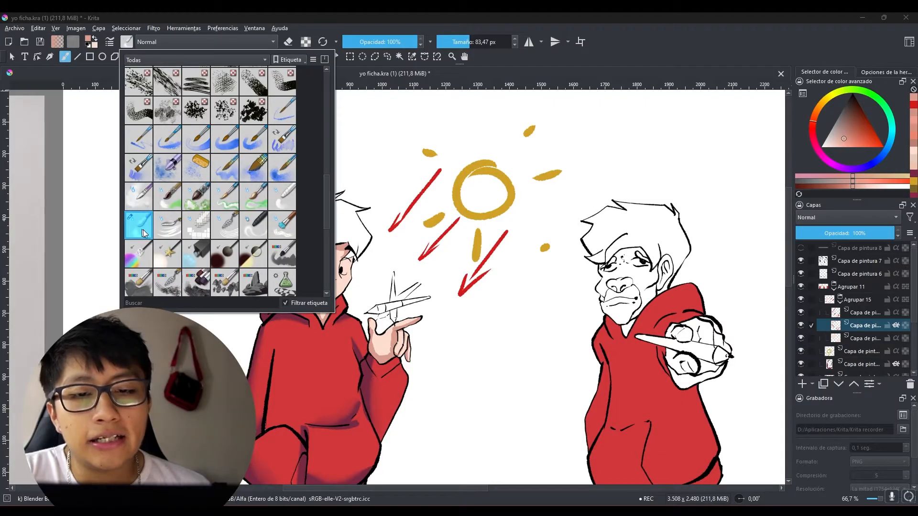
left_click(254, 233)
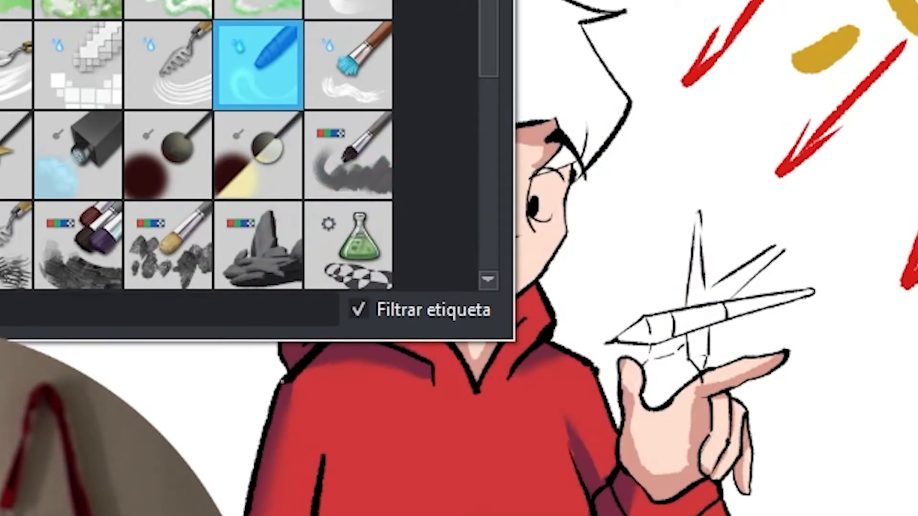
left_click(608, 82)
scroll(276, 349, "up", 2)
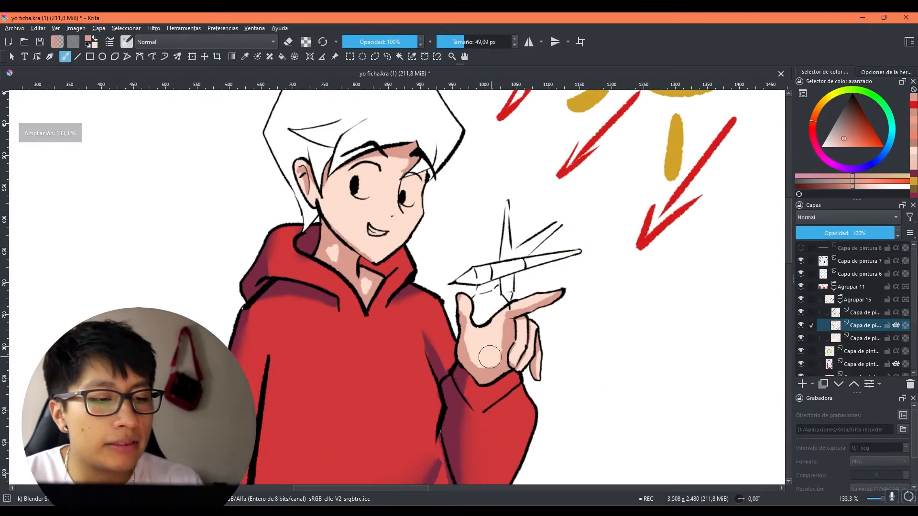
mouse_move(493, 348)
left_mouse_down("shift")
mouse_move(454, 354)
mouse_move(470, 355)
left_mouse_up("shift")
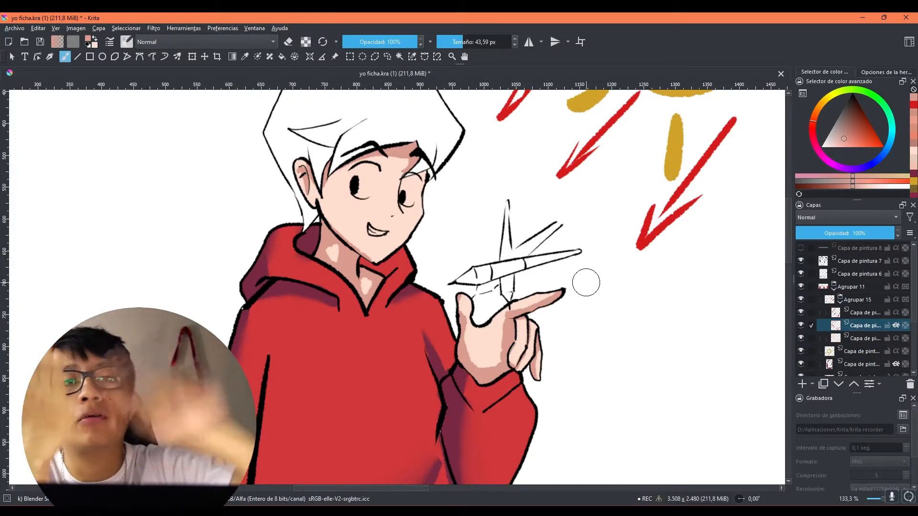
mouse_move(497, 343)
left_mouse_down()
mouse_move(399, 297)
mouse_move(377, 303)
left_mouse_up()
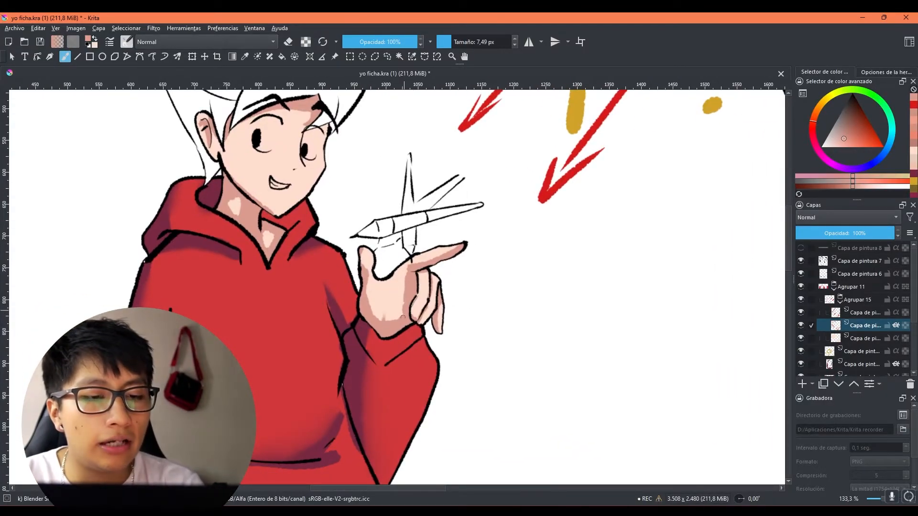
Step: Try to soften the palm shadow on the raised hand with this blender enlarged to 47,64 px
scroll(396, 332, "up", 2)
left_click_drag(447, 353, 508, 313)
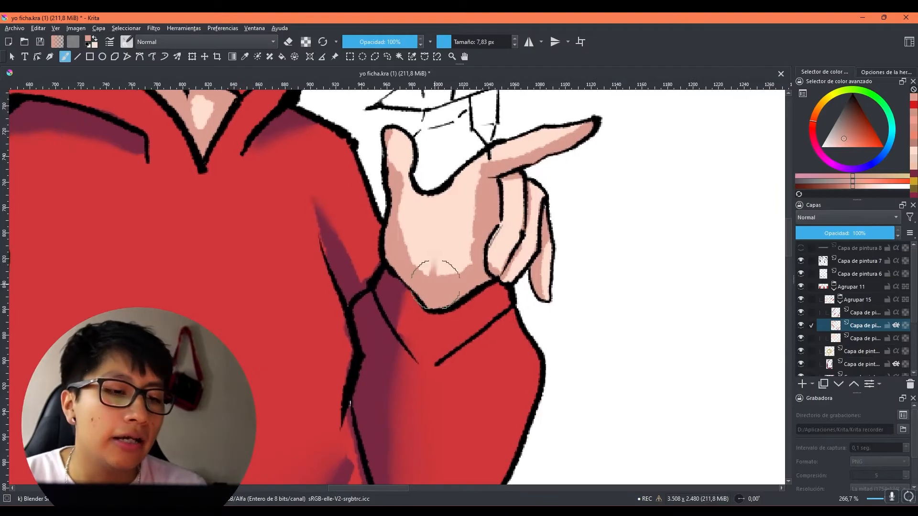
left_click_drag(443, 284, 495, 284)
left_click_drag(444, 284, 445, 246)
mouse_move(445, 321)
left_mouse_down()
mouse_move(448, 163)
mouse_move(445, 226)
mouse_move(451, 179)
left_mouse_up()
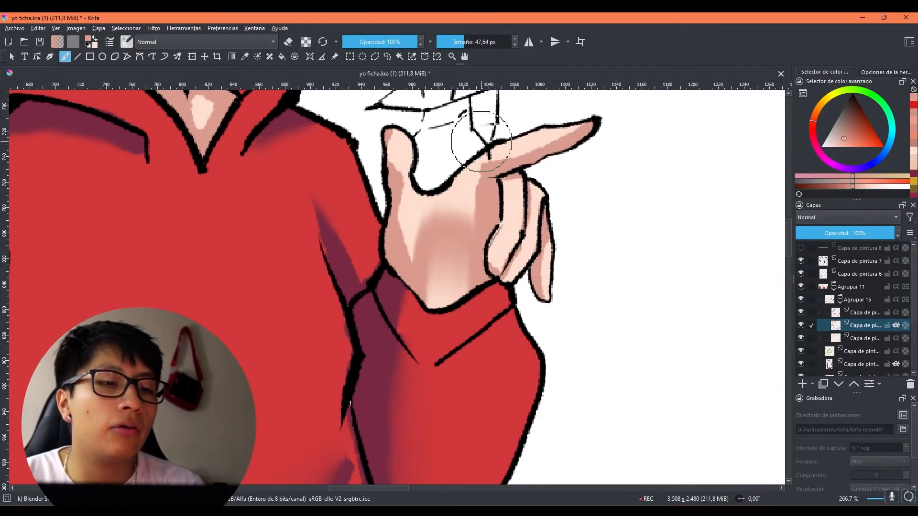
scroll(481, 141, "down", 5)
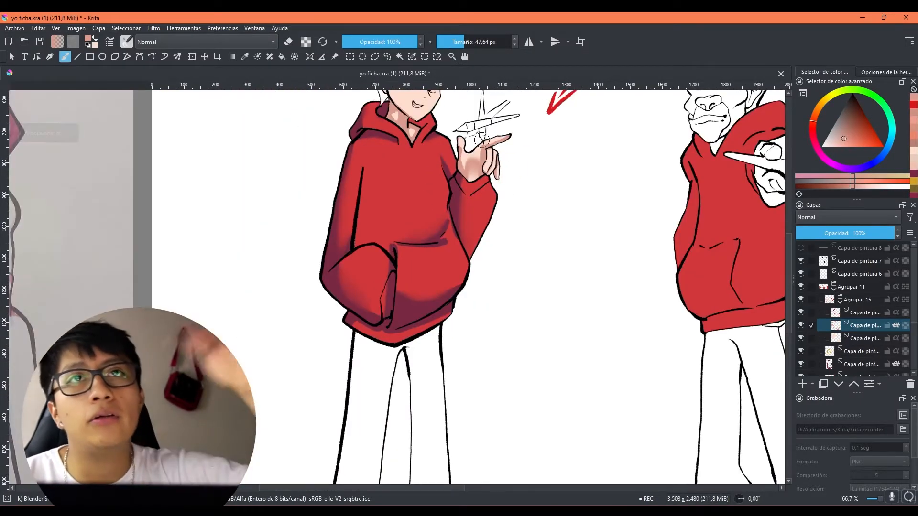
left_click_drag(518, 183, 469, 341)
scroll(363, 268, "up", 2)
left_click_drag(466, 302, 430, 304)
mouse_move(397, 199)
left_mouse_down()
mouse_move(383, 180)
mouse_move(384, 203)
mouse_move(400, 187)
mouse_move(351, 219)
mouse_move(392, 194)
left_mouse_up()
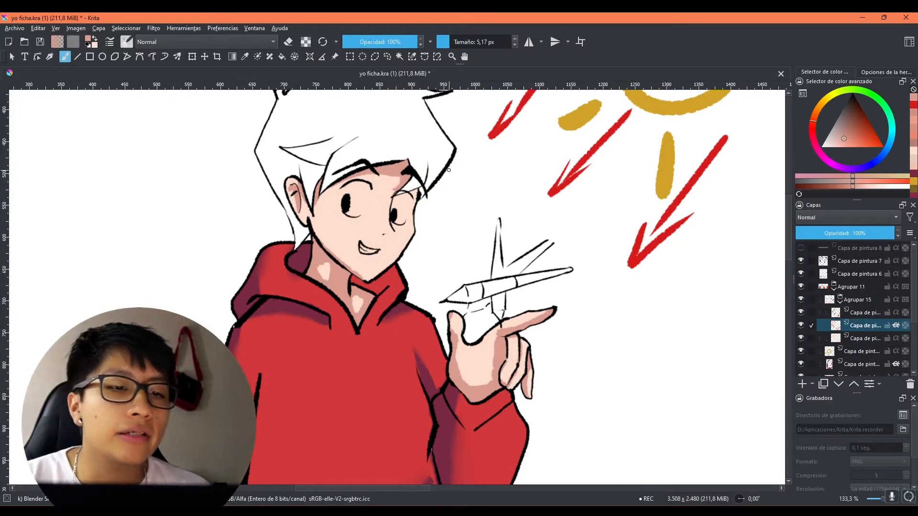
Step: Reselect the blur blender preset and soften the raised hand's shadows with brush sizes of 34,54 px and 26,19 px
scroll(449, 171, "down", 2)
left_click(126, 42)
left_click(148, 221)
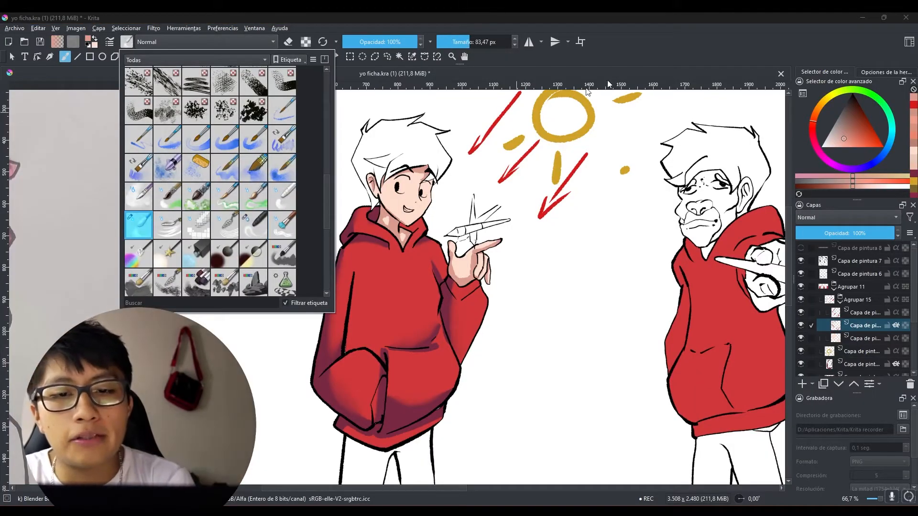
left_click(585, 90)
left_click_drag(558, 278, 519, 297)
left_click_drag(425, 305, 407, 305)
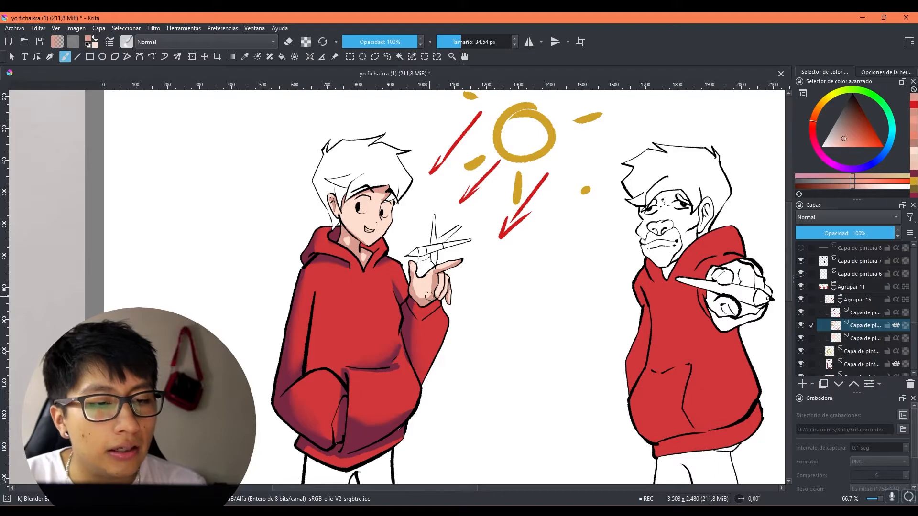
left_click_drag(429, 296, 426, 295)
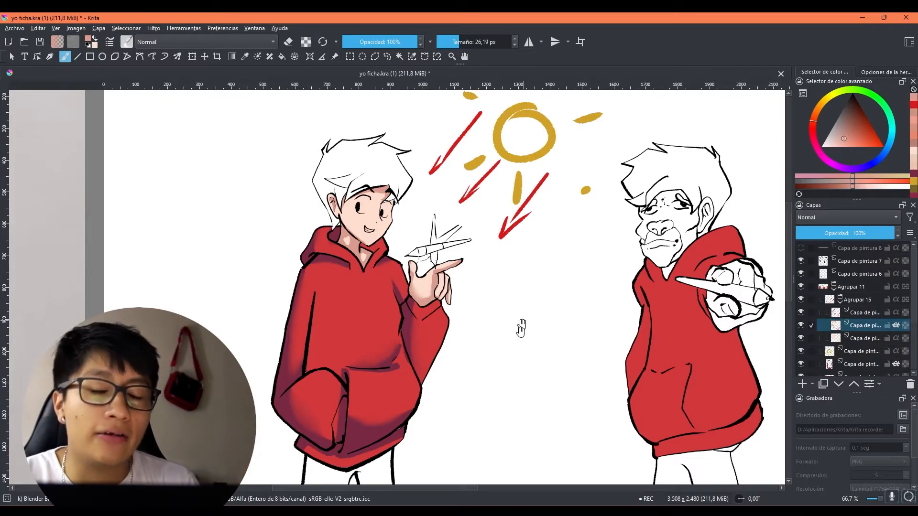
Step: Prepare the Freehand Selection tool on the hoodie shadow layer with dark maroon as the colour
left_click_drag(522, 321, 483, 351)
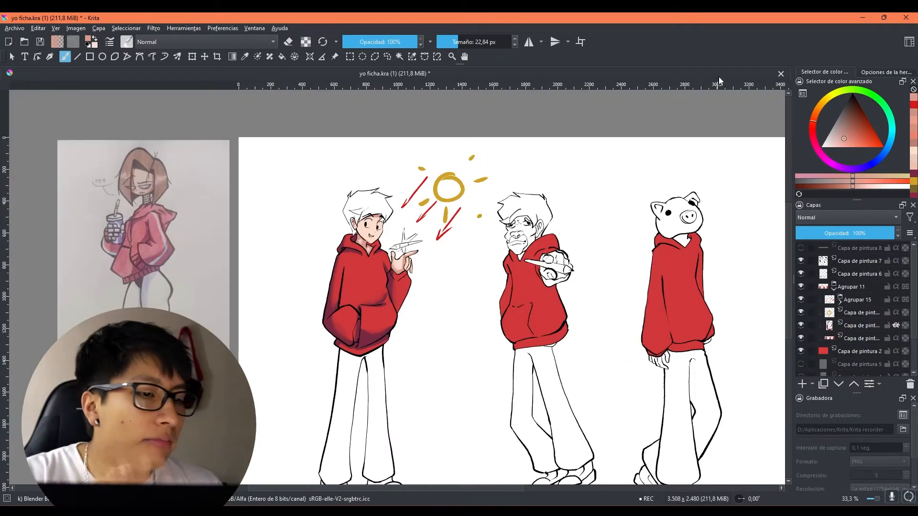
left_click_drag(629, 298, 440, 291)
scroll(396, 316, "up", 1)
left_click_drag(395, 316, 460, 334)
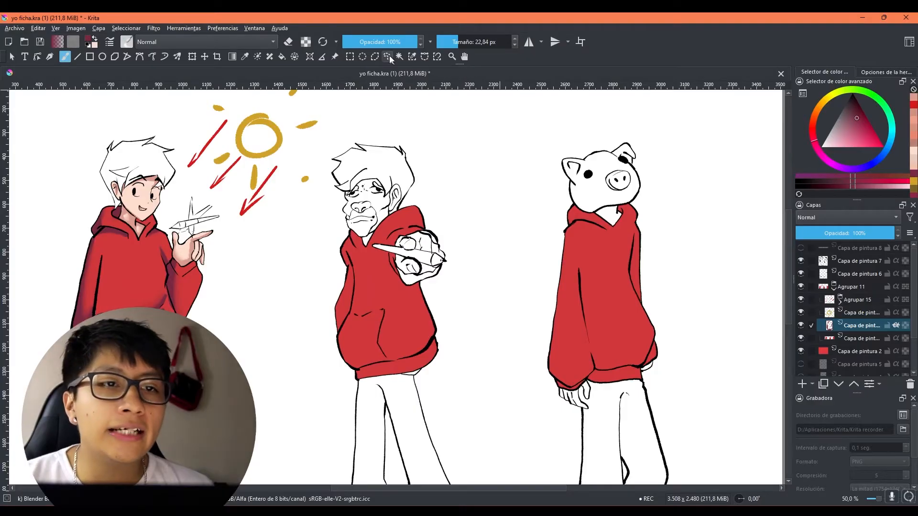
left_click(388, 56)
scroll(599, 199, "up", 1)
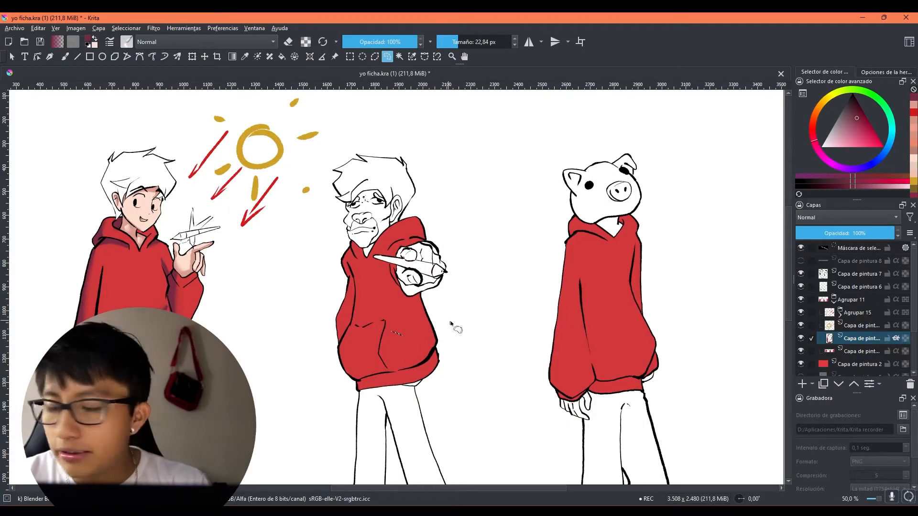
key("ctrl+shift+a")
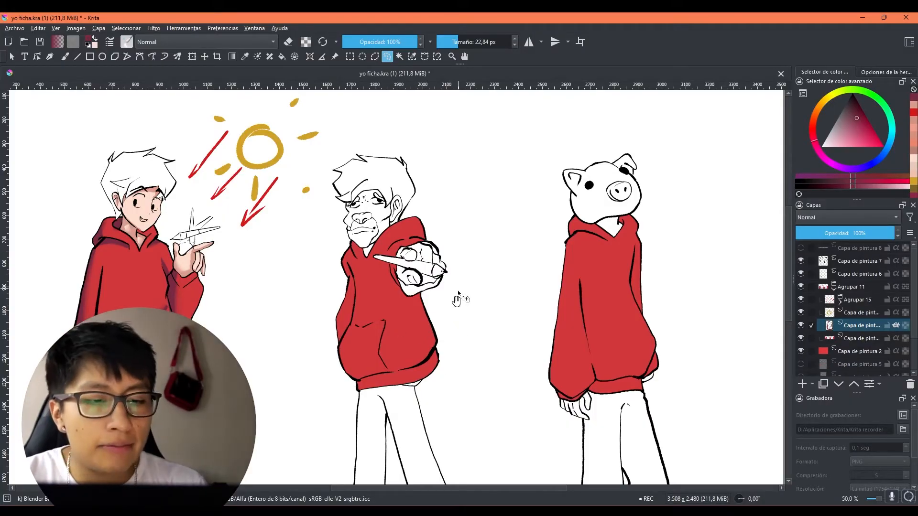
left_click_drag(458, 291, 435, 250)
left_click(811, 326)
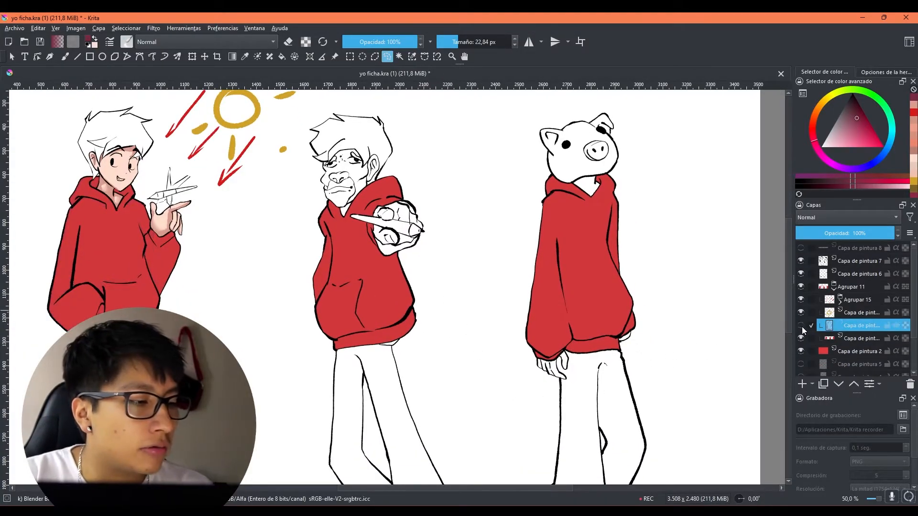
Step: Outline freehand shadow areas on the second character's hoodie: the lower hem, torso side, under the raised arm, hood and collar
mouse_move(357, 311)
left_mouse_down()
mouse_move(431, 308)
mouse_move(334, 378)
mouse_move(305, 322)
left_mouse_up()
left_click_drag(458, 289, 473, 344)
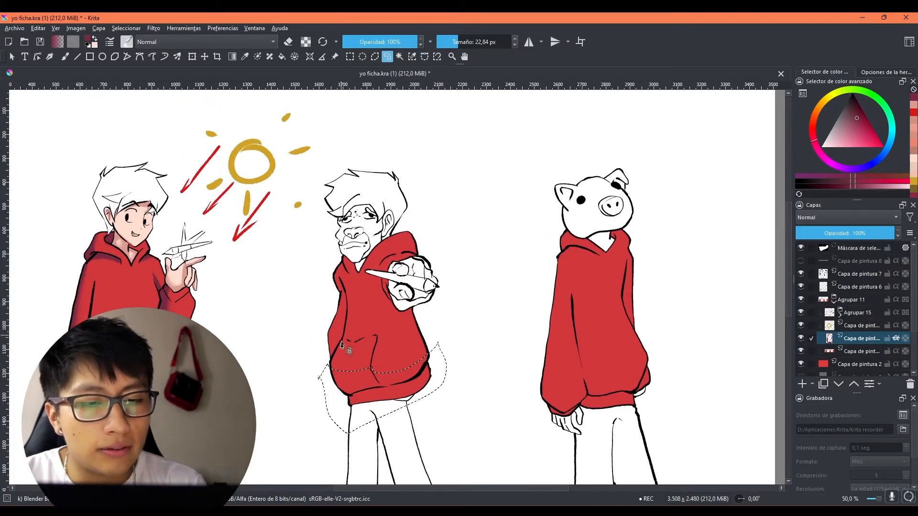
mouse_move(334, 355)
left_mouse_down()
mouse_move(343, 331)
mouse_move(338, 277)
mouse_move(351, 349)
left_mouse_up()
mouse_move(421, 301)
left_mouse_down()
mouse_move(385, 306)
mouse_move(401, 291)
left_mouse_up()
left_click_drag(366, 317, 310, 286)
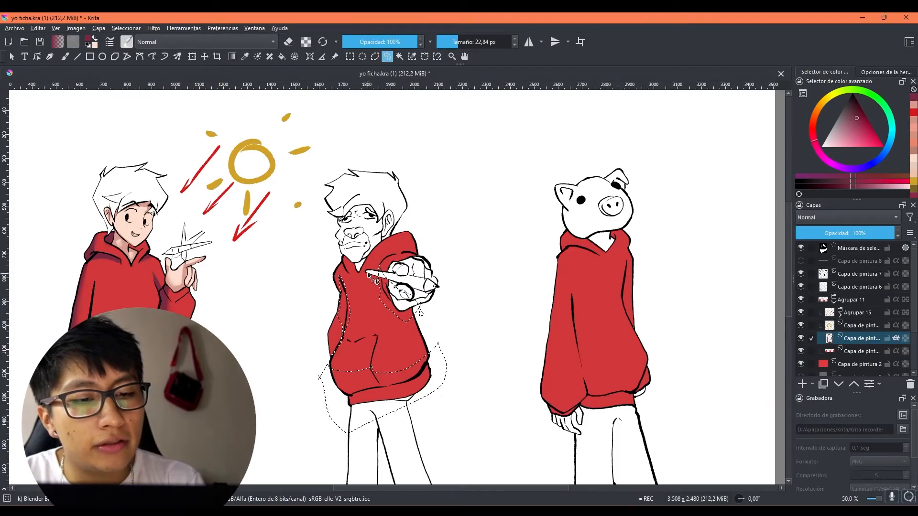
mouse_move(375, 281)
left_mouse_down()
mouse_move(398, 253)
mouse_move(426, 259)
mouse_move(411, 239)
mouse_move(371, 274)
left_mouse_up()
mouse_move(357, 264)
left_mouse_down()
mouse_move(342, 251)
mouse_move(359, 280)
left_mouse_up()
left_click_drag(516, 292, 486, 281)
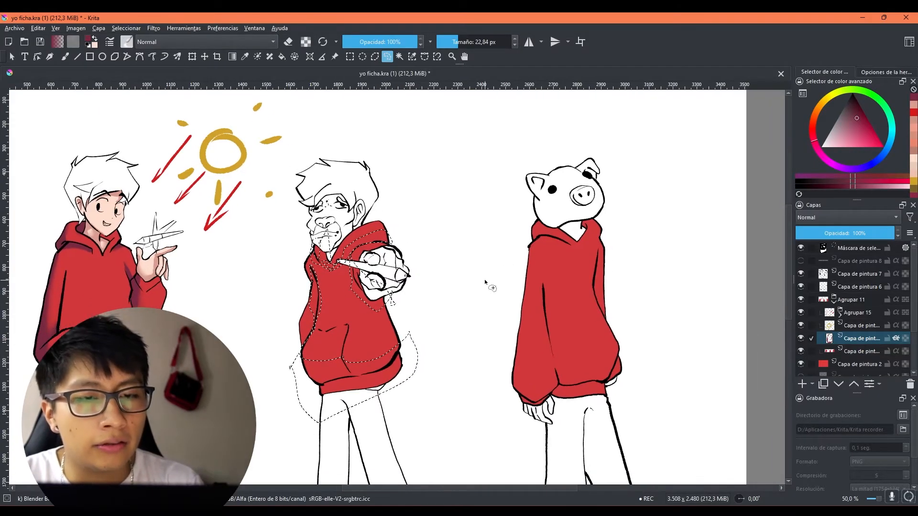
Step: Fill the selected shadow areas of the second character's hoodie with dark maroon and clear the selection
left_click(283, 56)
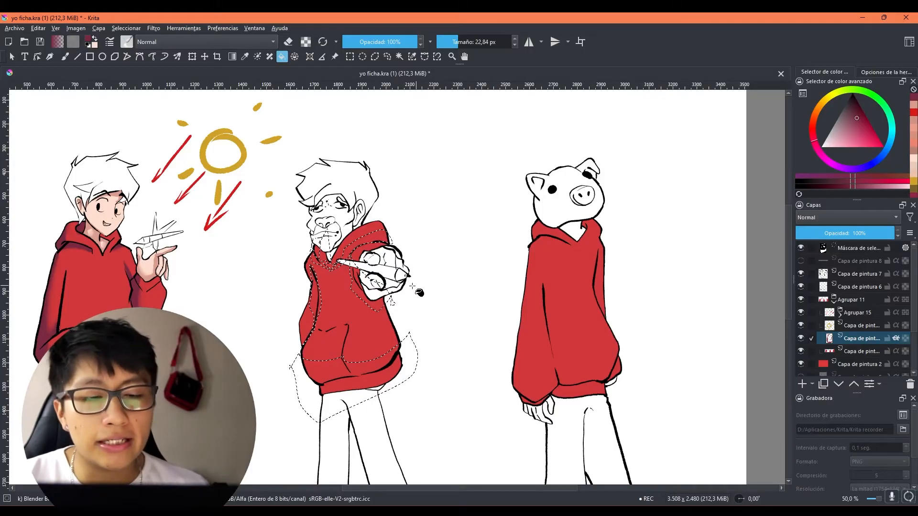
scroll(372, 271, "down", 1)
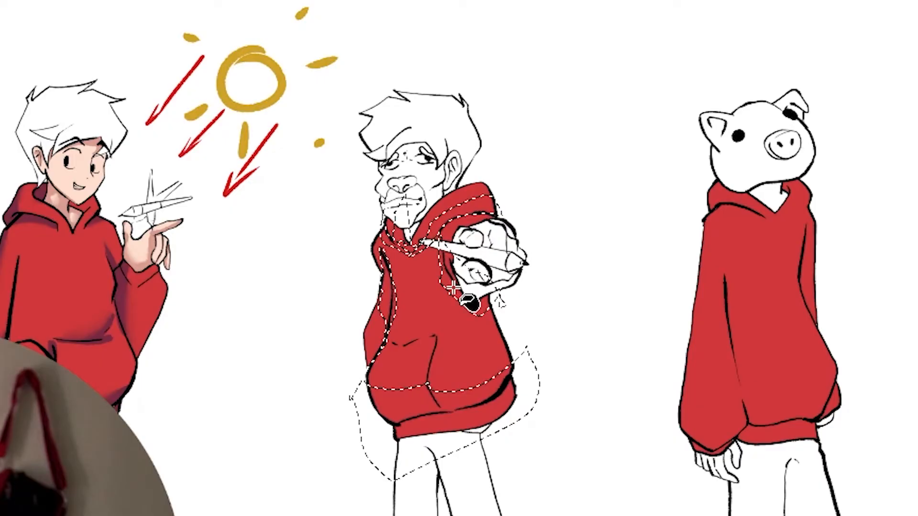
left_click(381, 288)
key("ctrl+shift+a")
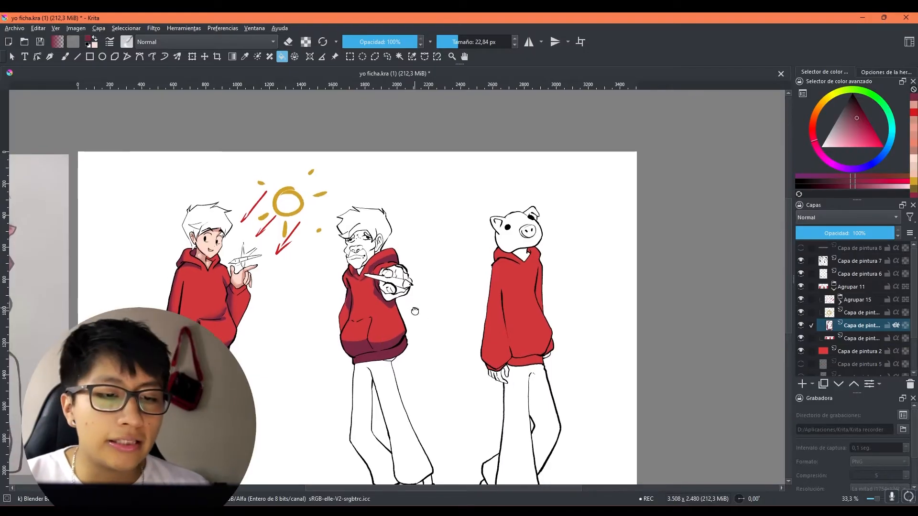
Step: Select a freehand shadow area down the second character's torso side below the raised hand, fill it with dark maroon and deselect it
scroll(473, 330, "up", 1)
left_click_drag(418, 317, 396, 277)
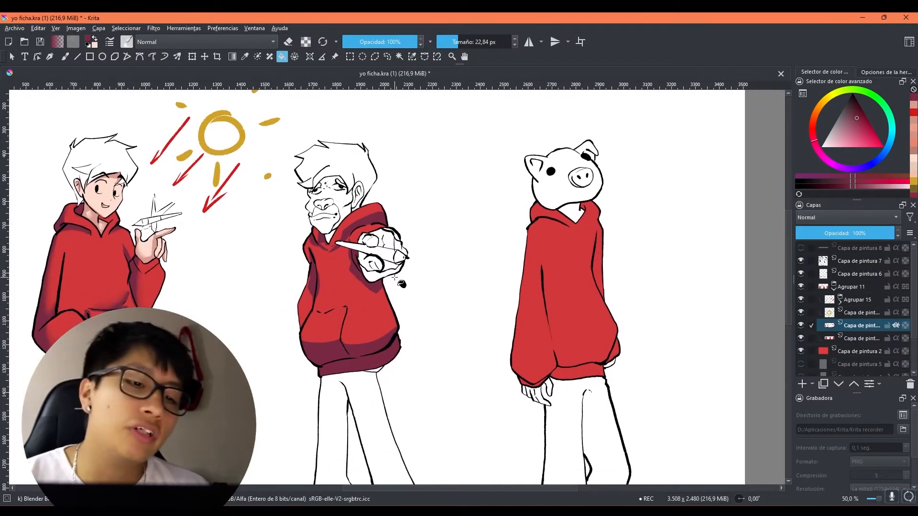
left_click(66, 58)
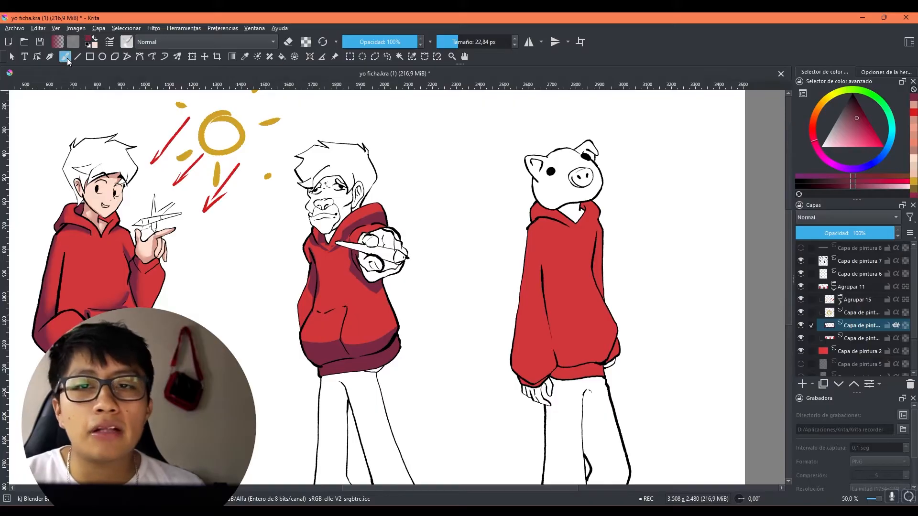
left_click(387, 56)
mouse_move(378, 309)
left_mouse_down()
mouse_move(410, 291)
mouse_move(373, 277)
left_mouse_up()
key("f")
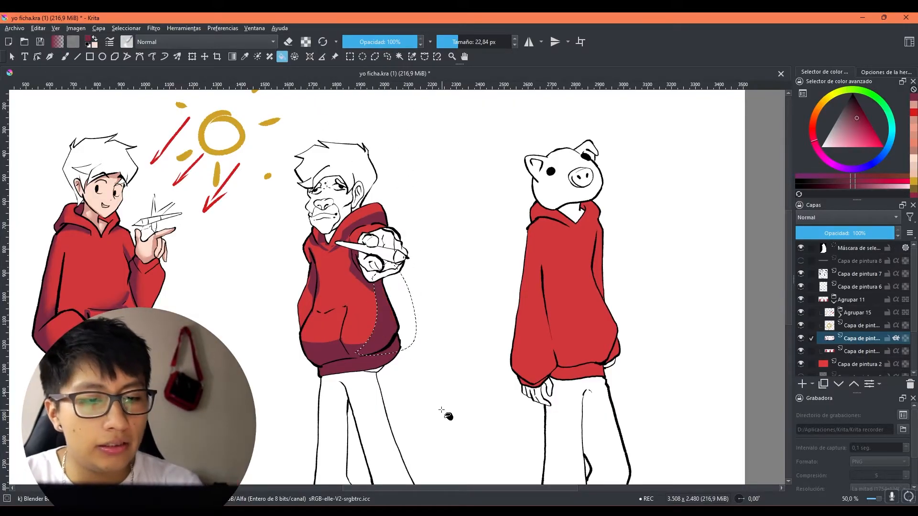
key("ctrl+shift+a")
scroll(434, 392, "down", 2)
scroll(424, 329, "up", 2)
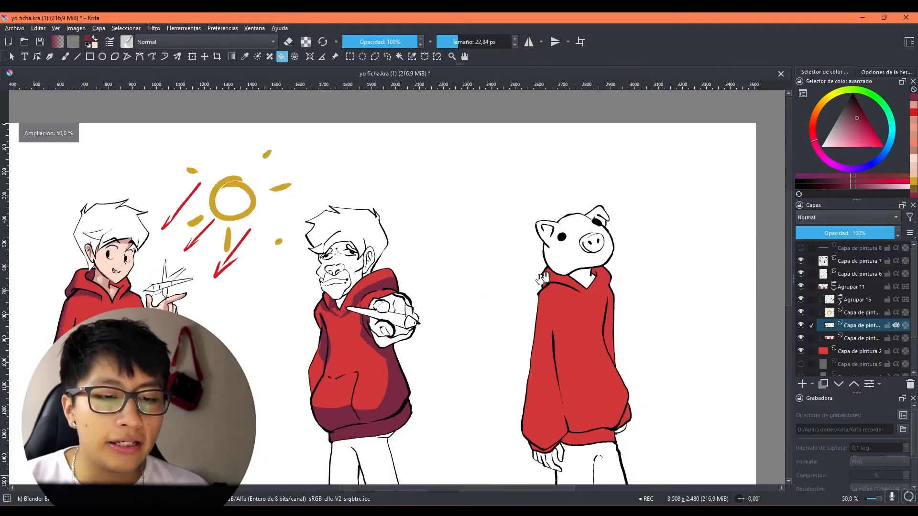
scroll(477, 332, "down", 1)
left_click_drag(460, 358, 583, 329)
left_click_drag(432, 314, 436, 349)
scroll(400, 319, "up", 1)
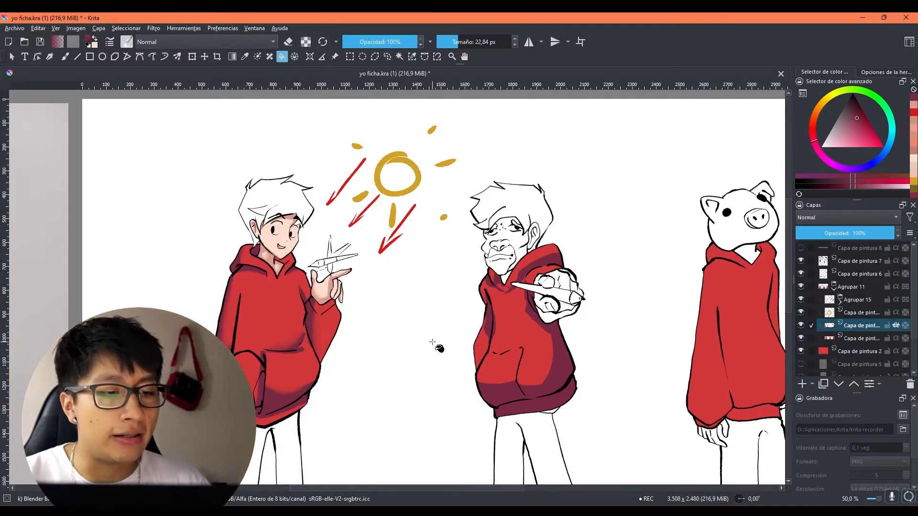
left_click_drag(602, 250, 494, 207)
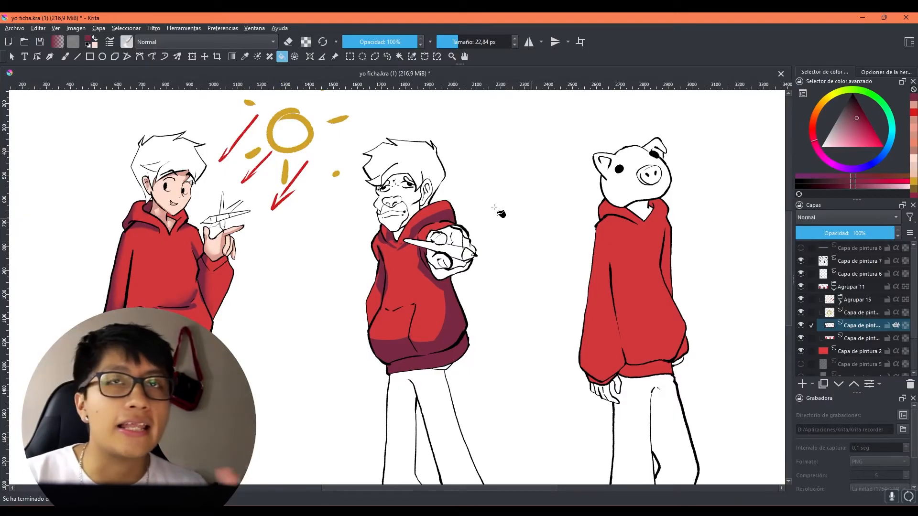
left_click_drag(577, 323, 456, 311)
left_click_drag(467, 247, 495, 298)
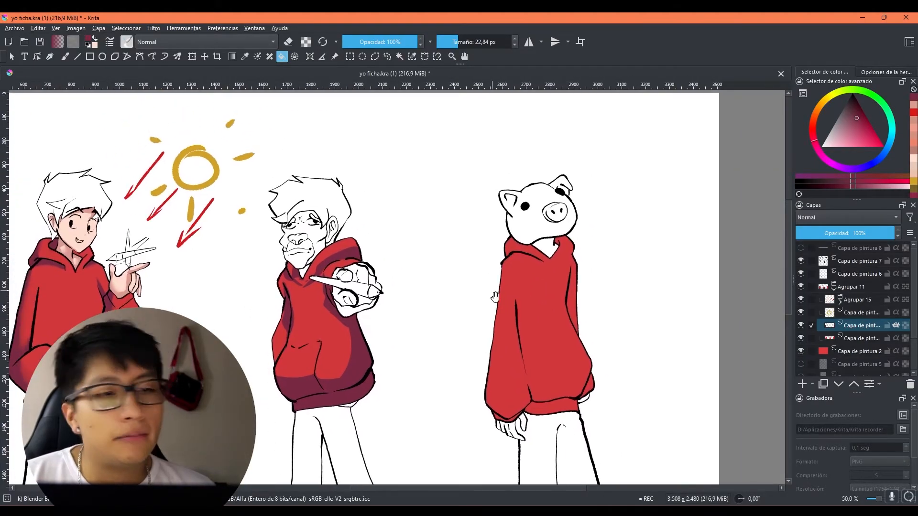
mouse_move(441, 313)
left_mouse_down()
mouse_move(467, 309)
mouse_move(485, 320)
mouse_move(410, 308)
left_mouse_up()
Step: Activate the freehand brush with the blur blender preset and soften the second character's torso-side shadow at a size of 67,02 px
left_click(65, 56)
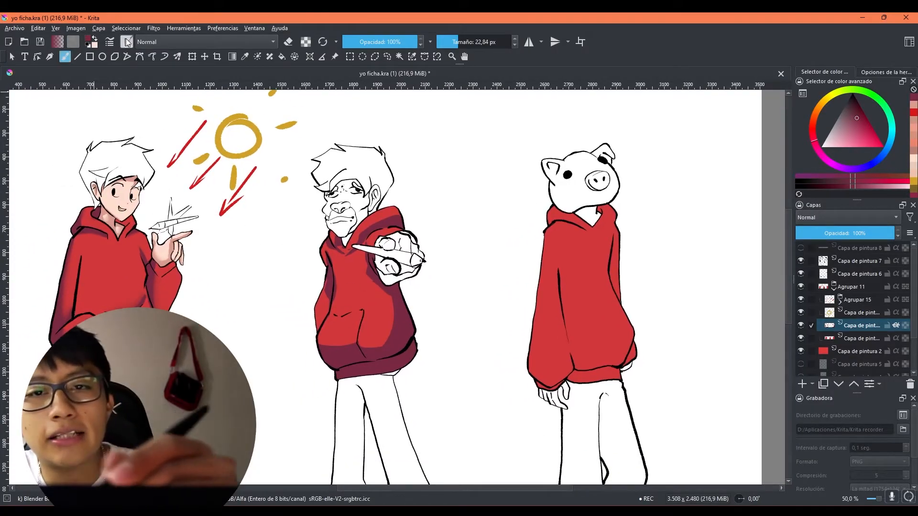
left_click(127, 41)
left_click(610, 55)
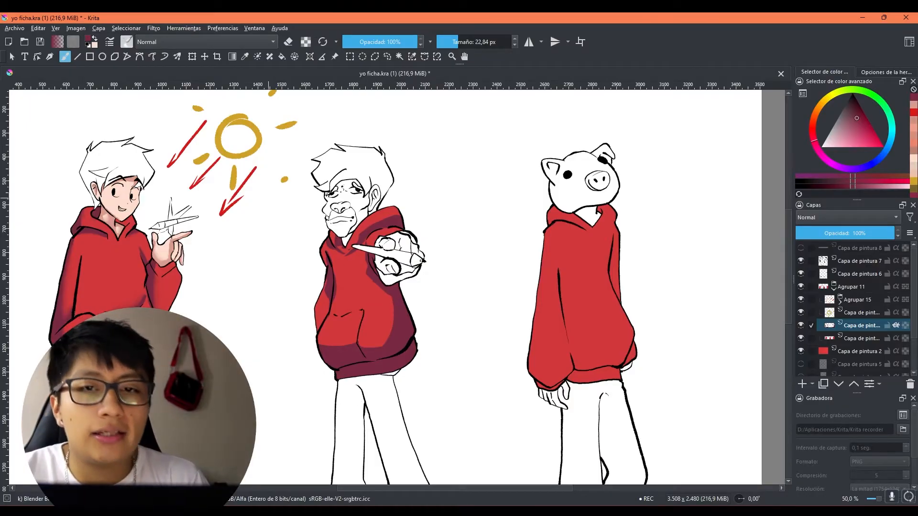
left_click(126, 42)
left_click(149, 231)
left_click_drag(393, 314, 388, 333)
key("ctrl+z")
left_click(127, 42)
left_click(147, 226)
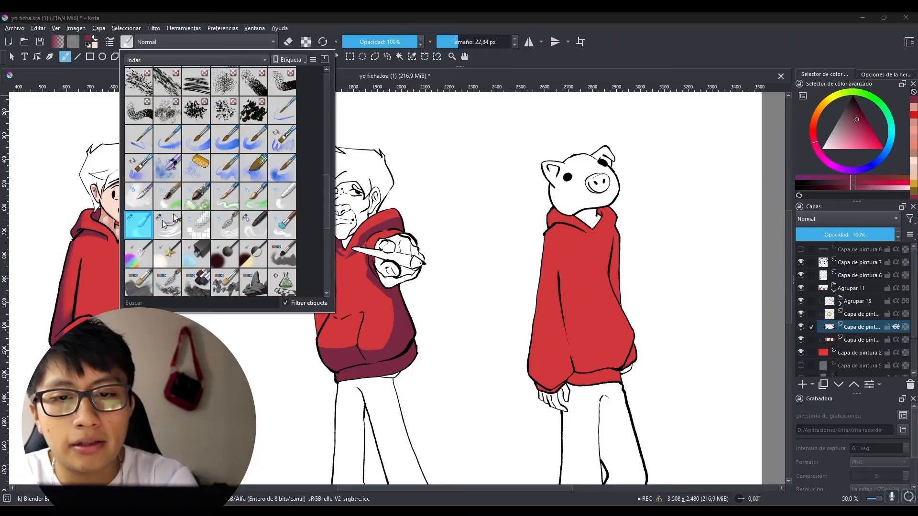
left_click(654, 54)
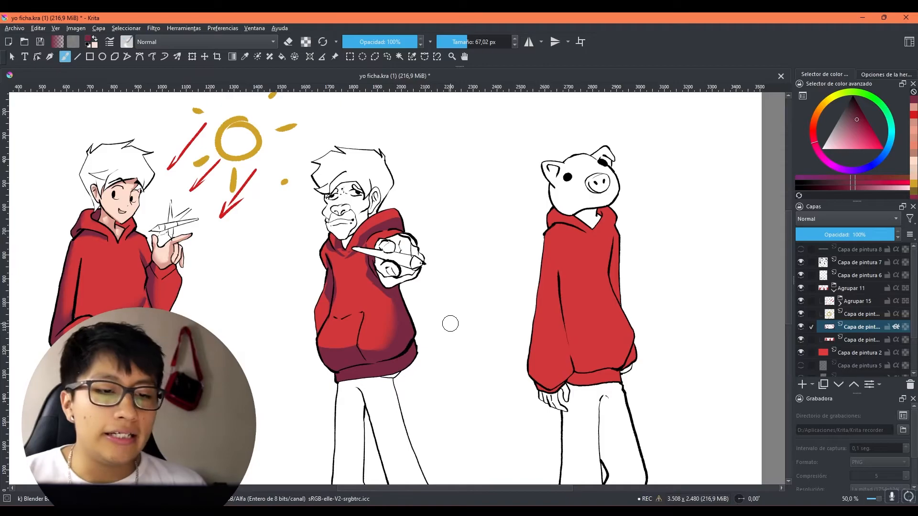
Step: Soften the second character's remaining hoodie shadows at the hem, sleeve and collar with brush sizes such as 51,23 px, 31,19 px and 48,83 px
scroll(451, 323, "up", 1)
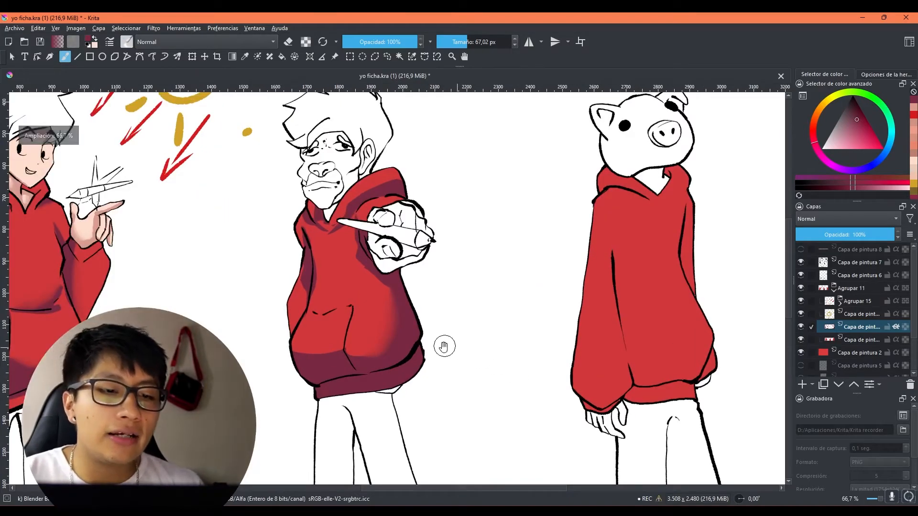
left_click_drag(450, 346, 526, 407)
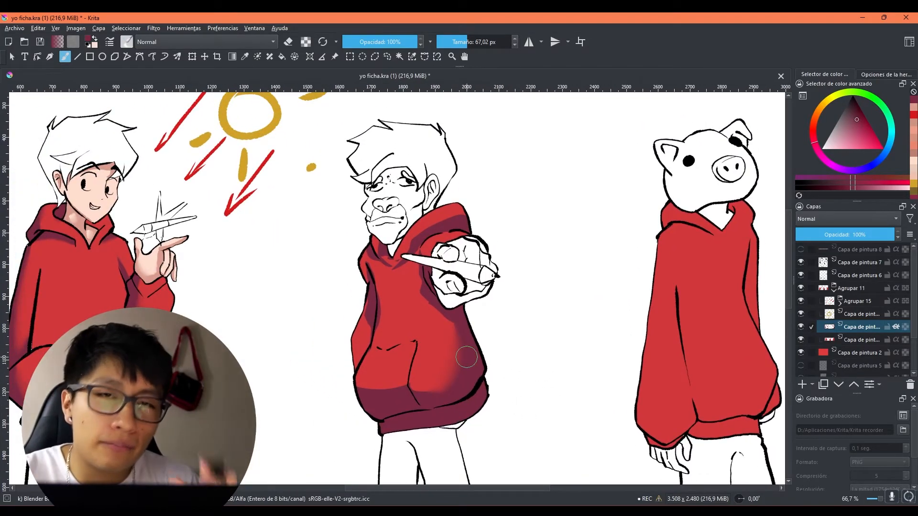
left_click_drag(526, 375, 508, 389)
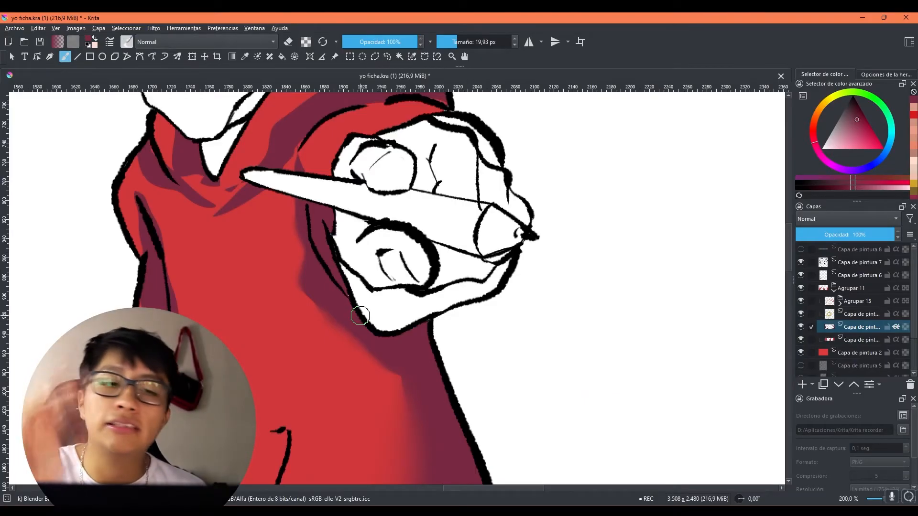
scroll(360, 316, "down", 2)
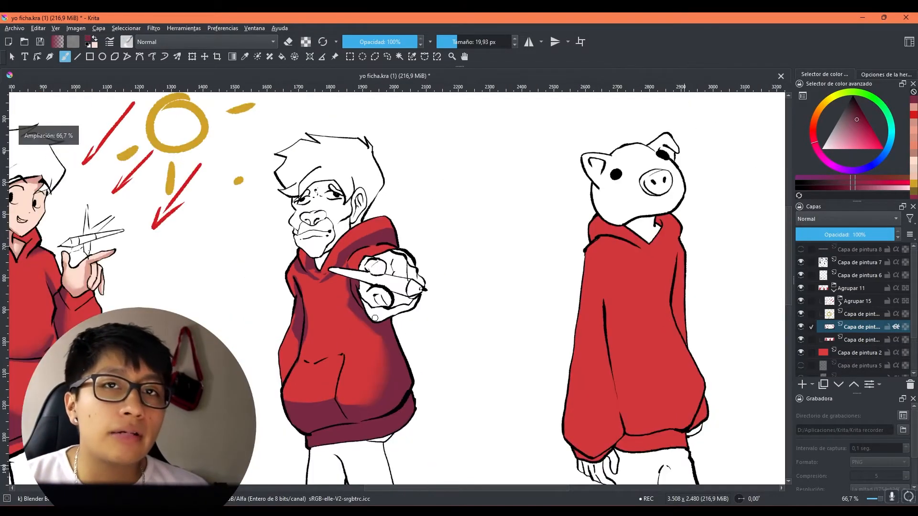
scroll(382, 325, "down", 1)
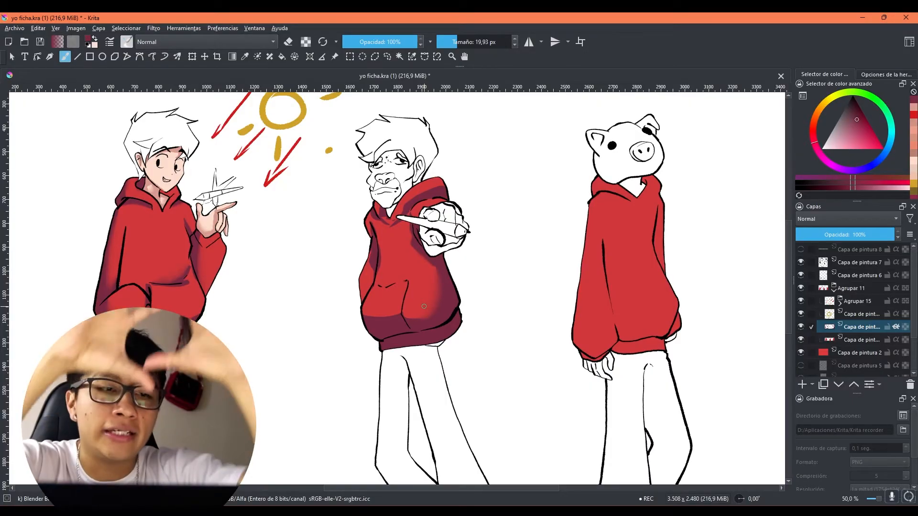
mouse_move(370, 329)
left_mouse_down()
mouse_move(389, 356)
mouse_move(402, 343)
left_mouse_up()
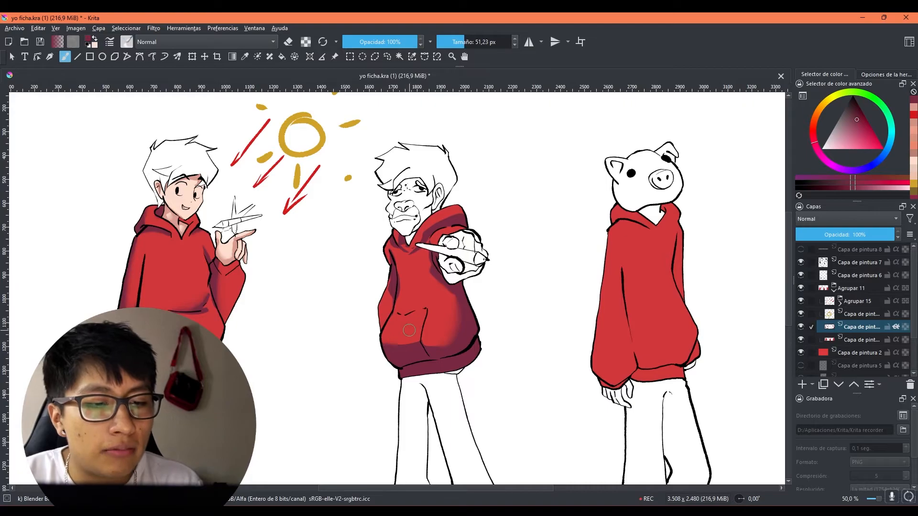
mouse_move(414, 337)
left_mouse_down()
mouse_move(403, 338)
mouse_move(421, 359)
mouse_move(404, 338)
left_mouse_up()
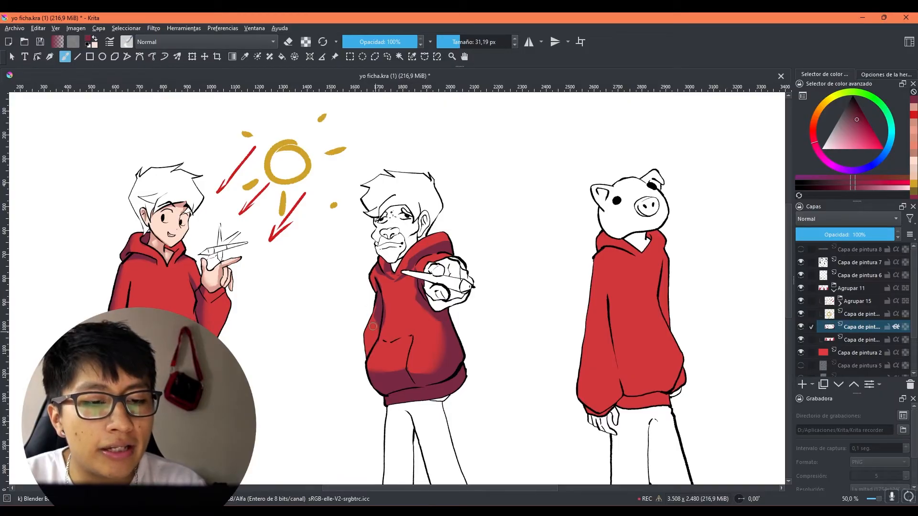
left_click_drag(392, 321, 378, 349)
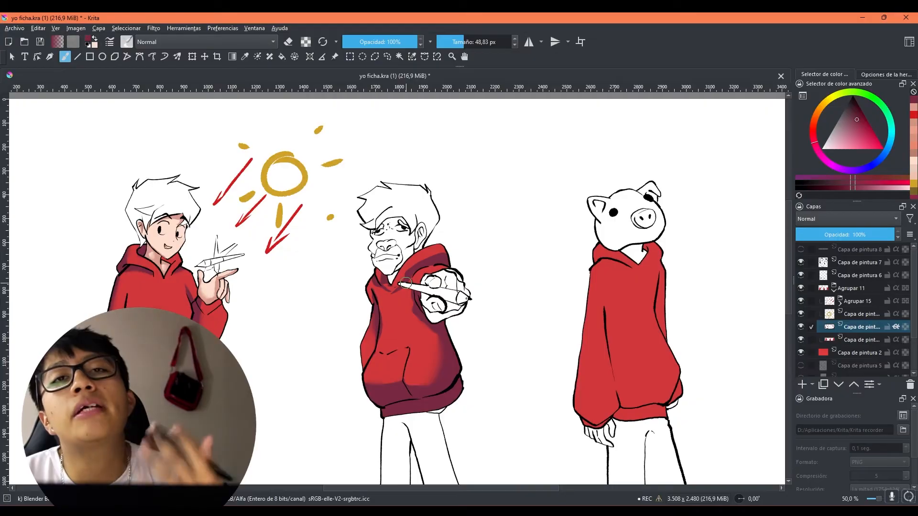
left_click_drag(507, 328, 494, 338)
left_click_drag(378, 297, 373, 297)
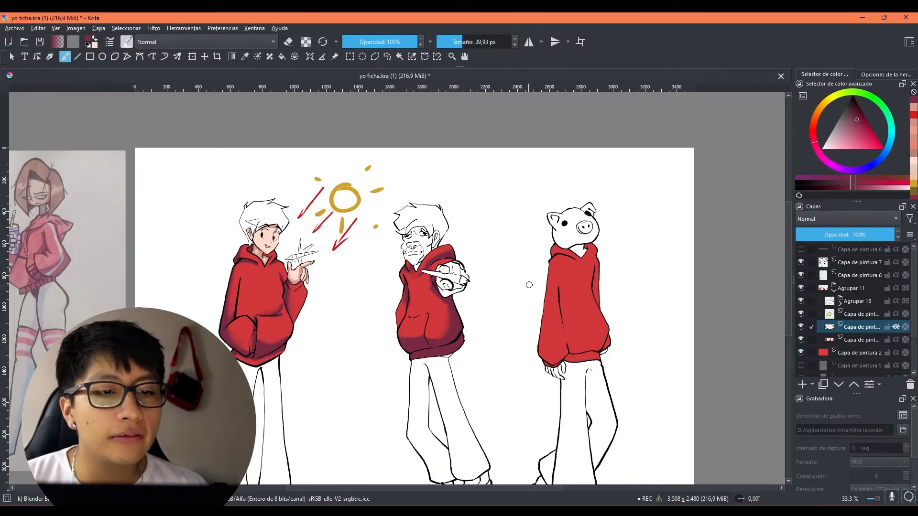
Step: Add a paint layer with inherited alpha above the hoodie shadow layer and airbrush dark maroon on the third character's lower sleeve at 173,11 px
left_click_drag(529, 284, 372, 273)
left_click_drag(491, 316, 479, 318)
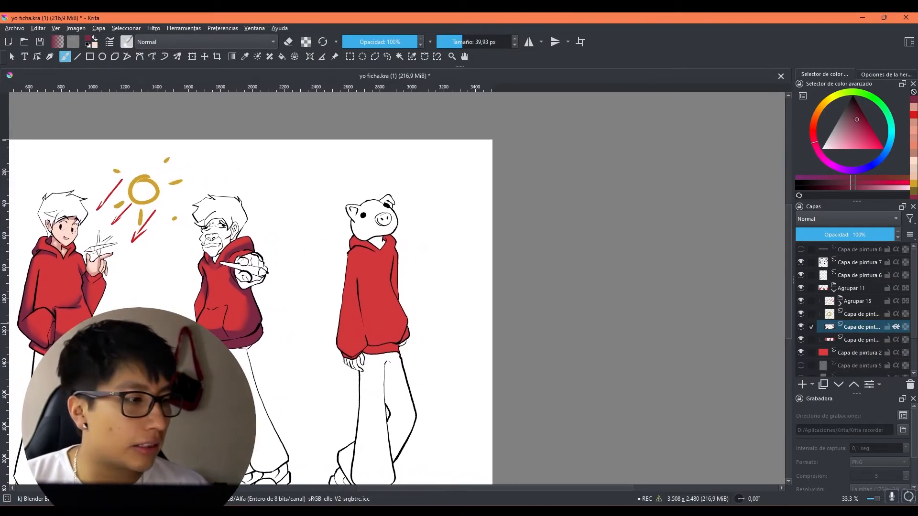
left_click(802, 384)
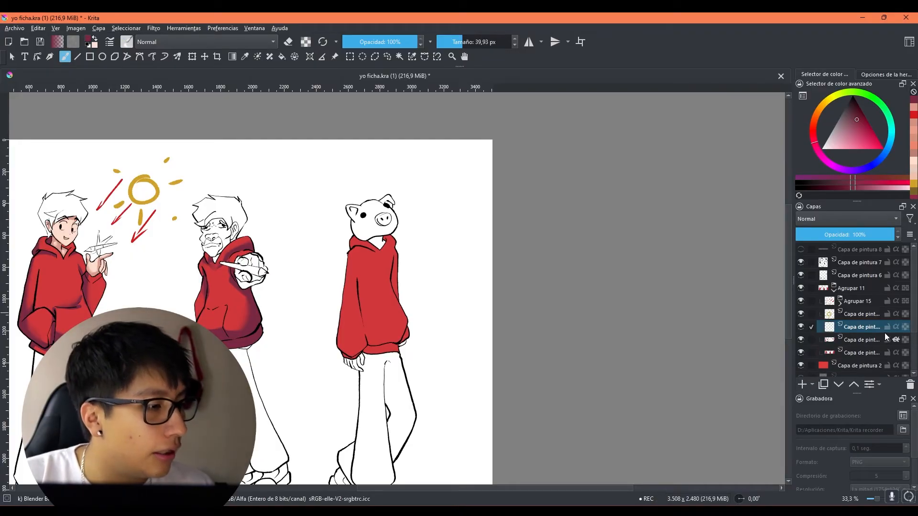
left_click(896, 329)
left_click(127, 41)
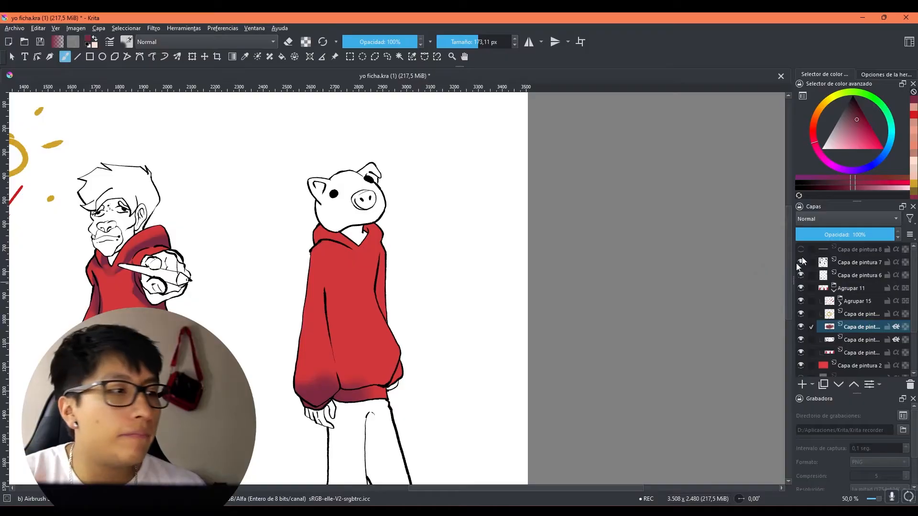
Step: Try airbrushing beyond the third character's hoodie with inherited alpha switched off, undo the strokes and switch inherited alpha back on
left_click(895, 326)
left_click_drag(498, 310, 522, 381)
mouse_move(457, 206)
left_mouse_down()
mouse_move(454, 240)
mouse_move(504, 372)
mouse_move(500, 252)
left_mouse_up()
left_click_drag(619, 361, 596, 325)
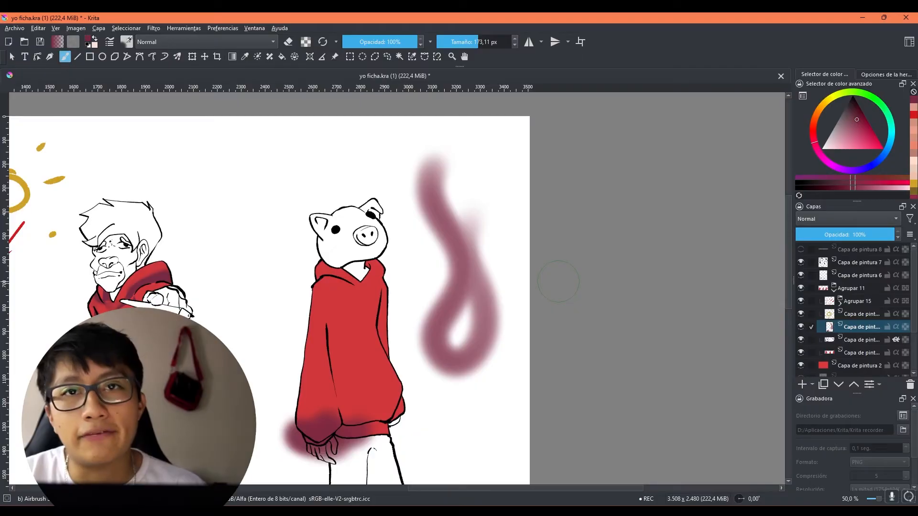
scroll(550, 275, "down", 2)
key("ctrl+z")
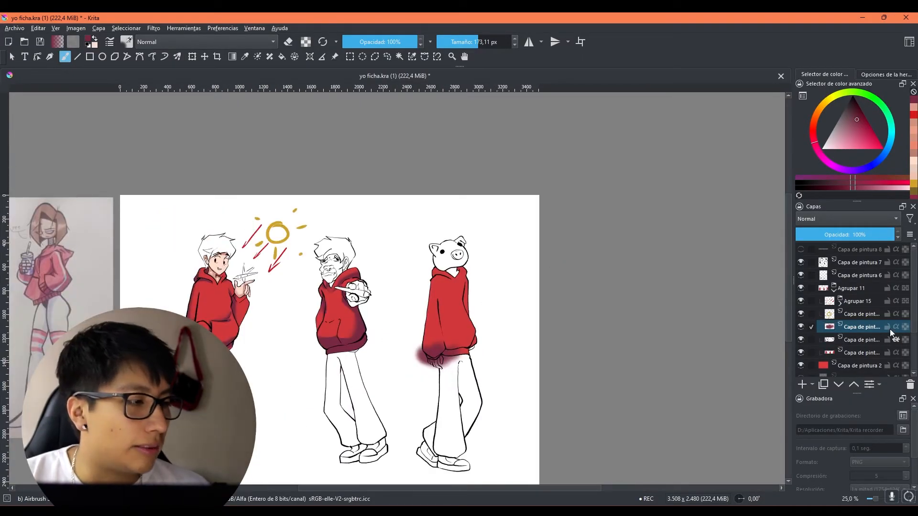
left_click(895, 327)
Step: Airbrush dark maroon shadows on the third character's lower torso, hem, far sleeve and hood, using 36,46 px for the finer areas
left_click_drag(521, 318, 427, 305)
scroll(400, 345, "up", 2)
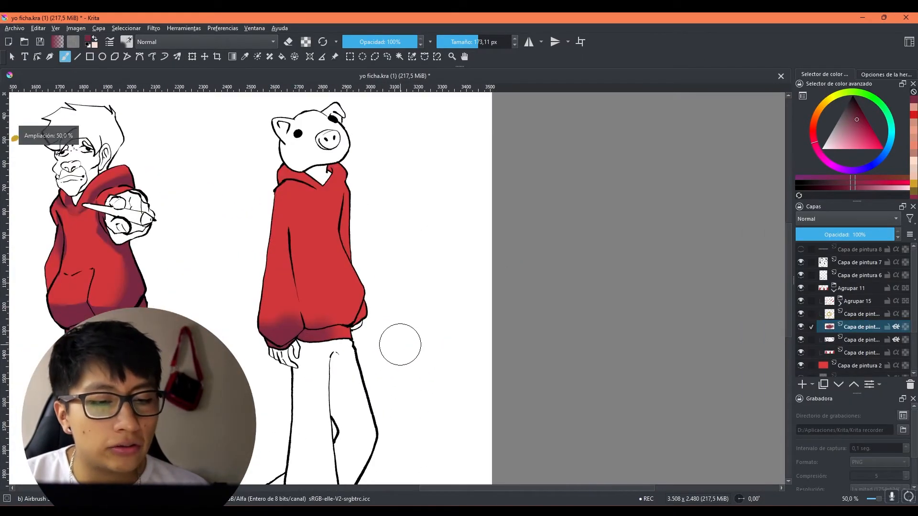
left_click_drag(393, 358, 480, 390)
scroll(388, 284, "down", 2)
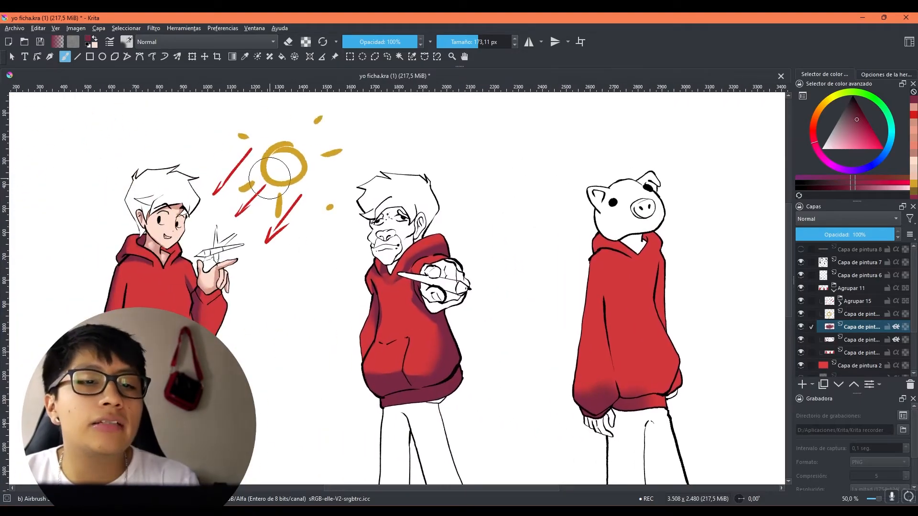
scroll(478, 277, "up", 2)
mouse_move(385, 358)
left_mouse_down()
mouse_move(439, 321)
mouse_move(459, 287)
mouse_move(440, 348)
mouse_move(360, 359)
mouse_move(443, 283)
left_mouse_up()
mouse_move(449, 248)
left_mouse_down()
mouse_move(446, 210)
mouse_move(433, 177)
mouse_move(436, 205)
mouse_move(393, 222)
mouse_move(354, 214)
left_mouse_up()
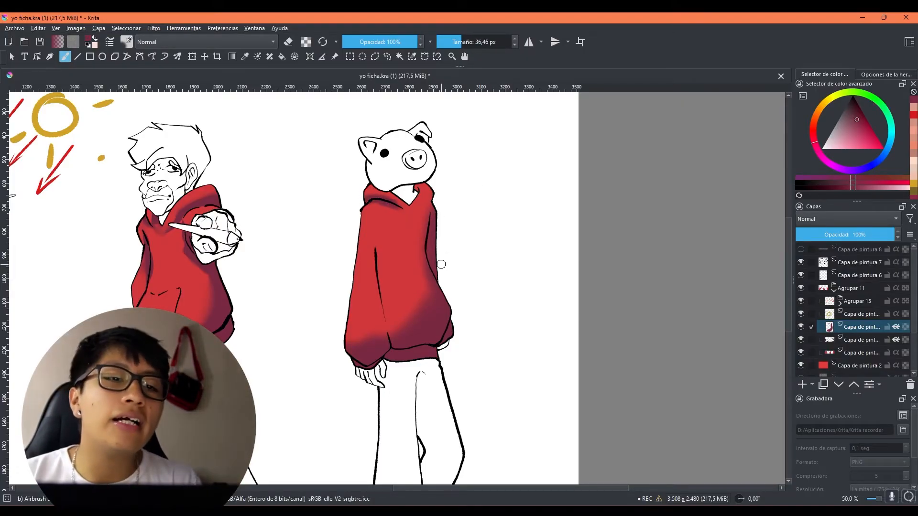
left_click_drag(491, 258, 542, 320)
mouse_move(443, 258)
left_mouse_down()
mouse_move(460, 266)
mouse_move(427, 159)
left_mouse_up()
scroll(468, 260, "up", 4)
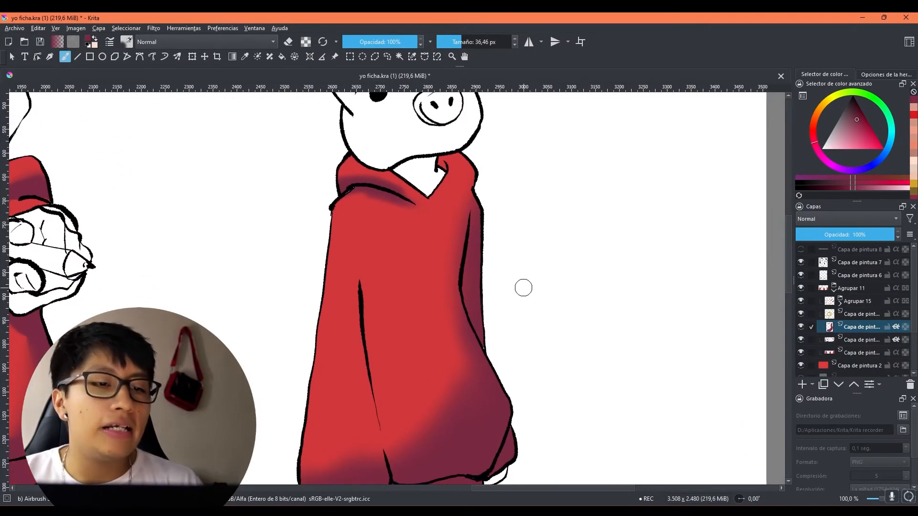
Step: Build up the third character's lower torso shadow with a 228,89 px airbrush and refine the hoodie shading at 56,46 px
scroll(514, 288, "down", 2)
left_click_drag(553, 381, 512, 368)
left_click_drag(439, 372, 454, 371)
key("bracketright")
key("bracketright")
key("bracketright")
key("bracketright")
key("bracketright")
key("bracketright")
key("bracketright")
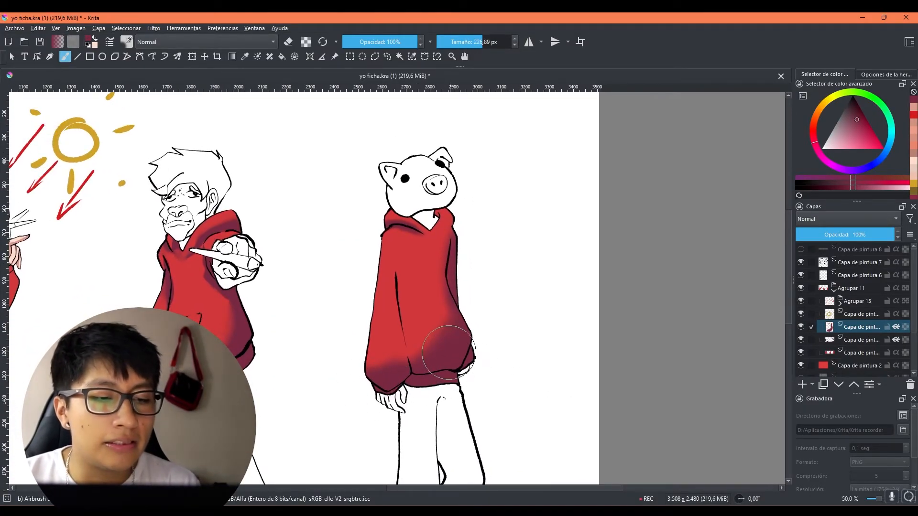
mouse_move(547, 343)
left_mouse_down()
mouse_move(529, 395)
mouse_move(510, 312)
left_mouse_up()
mouse_move(459, 259)
left_mouse_down()
mouse_move(406, 258)
mouse_move(432, 238)
mouse_move(409, 247)
left_mouse_up()
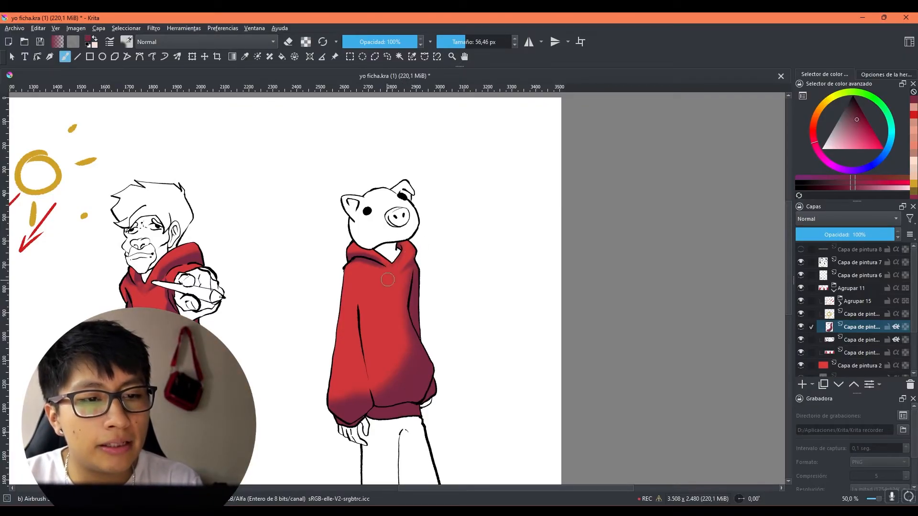
Step: Shade the third character's near sleeve fold at 23,78 px, the lower sleeve at 77,99 px and the torso centre at 49,45 px
left_click_drag(442, 268, 432, 268)
left_click_drag(360, 278, 366, 332)
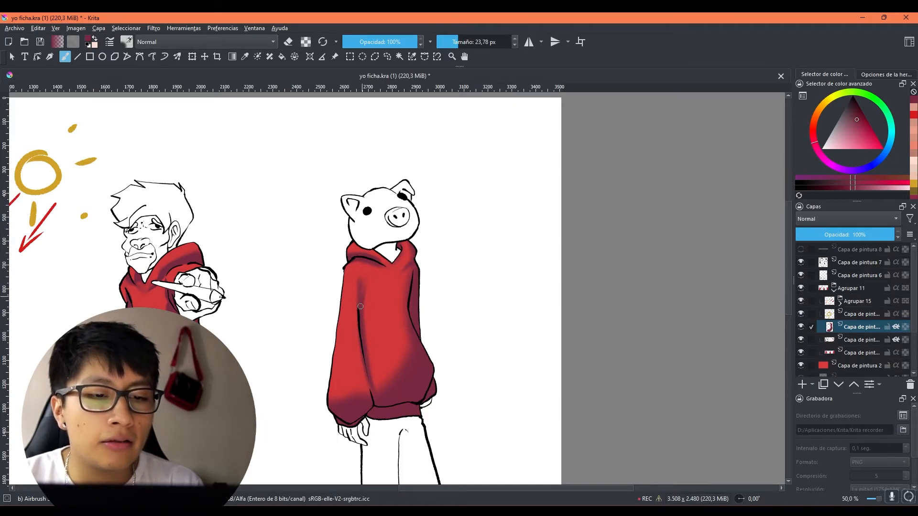
left_click_drag(335, 378, 352, 377)
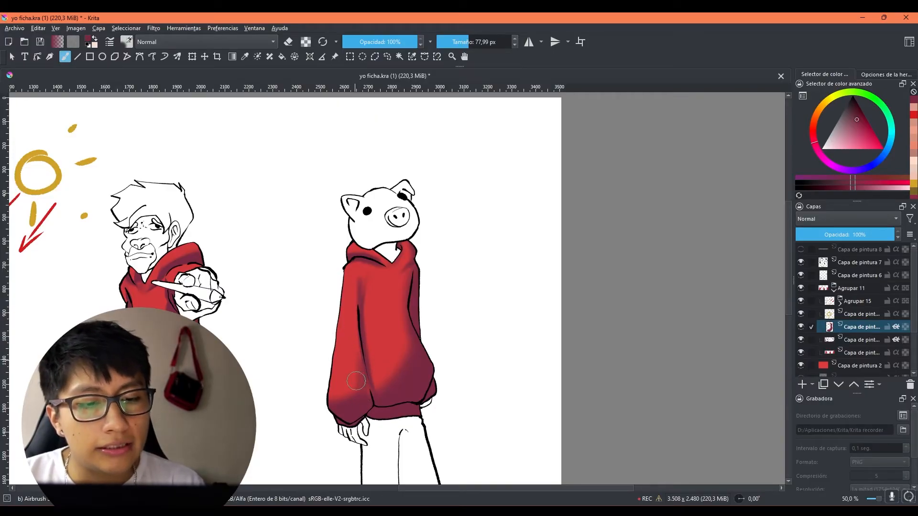
mouse_move(450, 300)
left_mouse_down()
mouse_move(384, 399)
mouse_move(409, 346)
mouse_move(412, 256)
mouse_move(409, 323)
mouse_move(430, 284)
left_mouse_up()
mouse_move(389, 327)
left_mouse_down()
mouse_move(415, 314)
mouse_move(414, 294)
mouse_move(407, 306)
mouse_move(425, 288)
left_mouse_up()
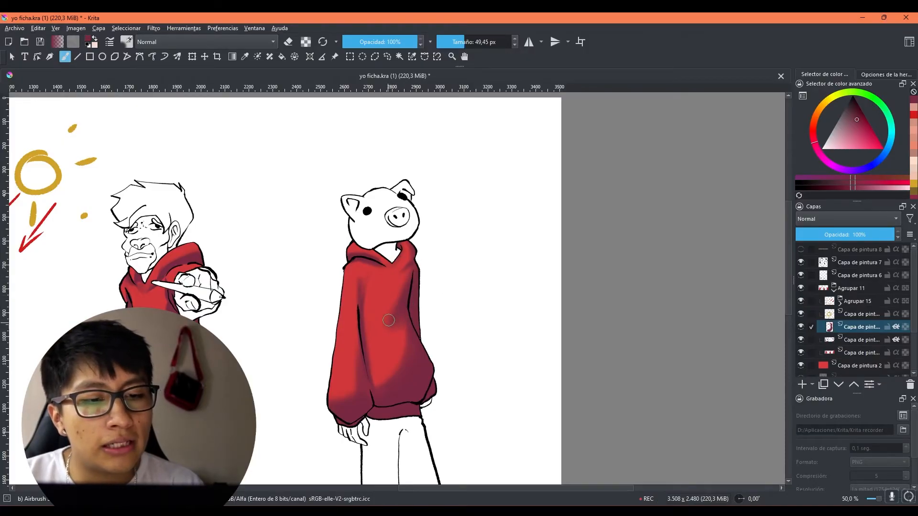
scroll(545, 249, "down", 1)
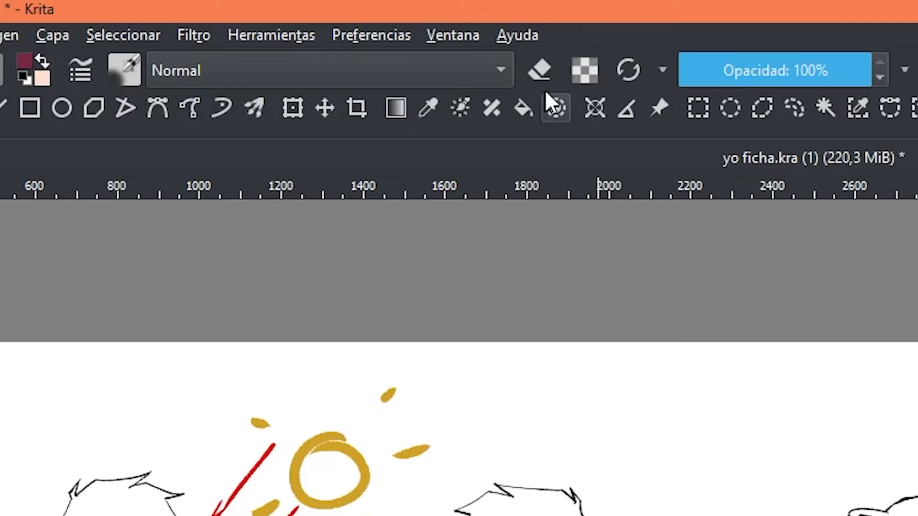
Step: Erase part of the torso shadow on the third character's hoodie with the airbrush in eraser mode at 49,45, 72,87 and 37,72 px
left_click(543, 79)
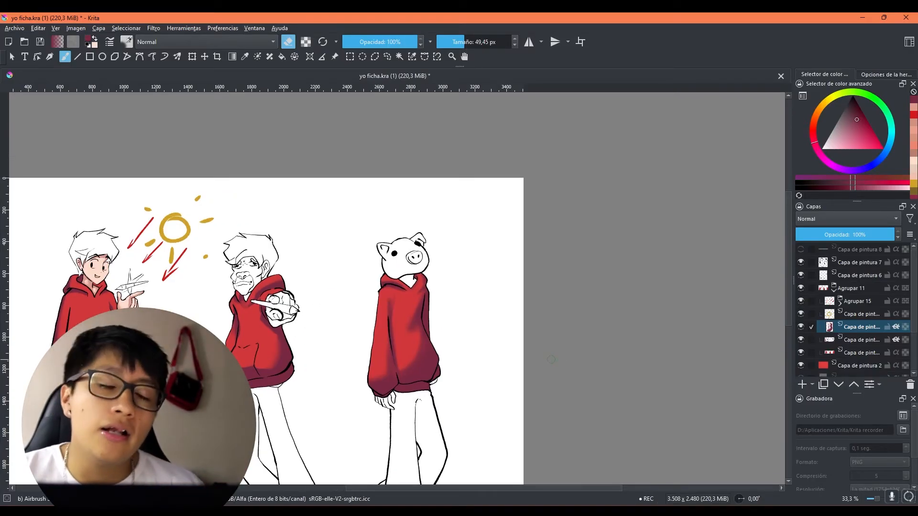
scroll(534, 372, "up", 2)
left_click_drag(455, 348, 538, 341)
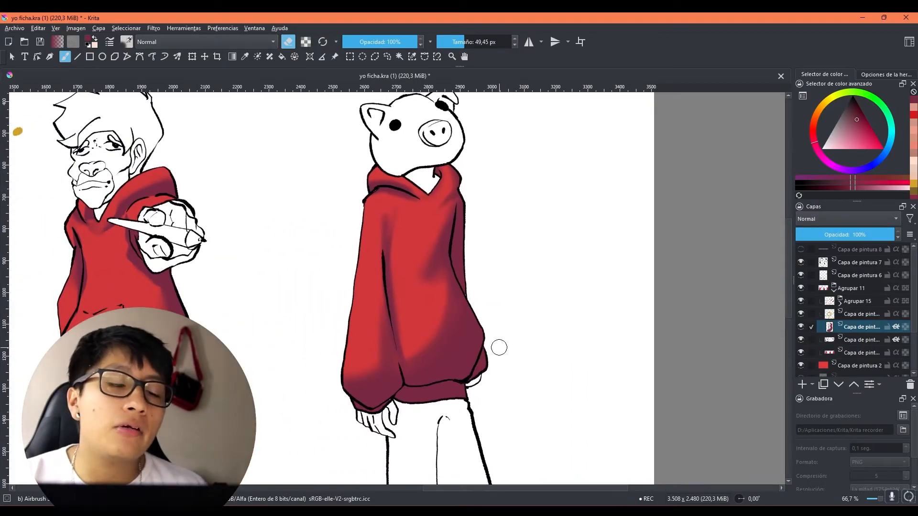
scroll(497, 346, "down", 1)
scroll(497, 346, "up", 1)
mouse_move(463, 307)
left_mouse_down("shift")
mouse_move(472, 307)
mouse_move(434, 319)
mouse_move(407, 366)
left_mouse_up("shift")
mouse_move(433, 307)
left_mouse_down()
mouse_move(412, 360)
mouse_move(432, 310)
mouse_move(453, 328)
mouse_move(425, 336)
left_mouse_up()
left_click_drag(432, 271, 421, 271, "shift")
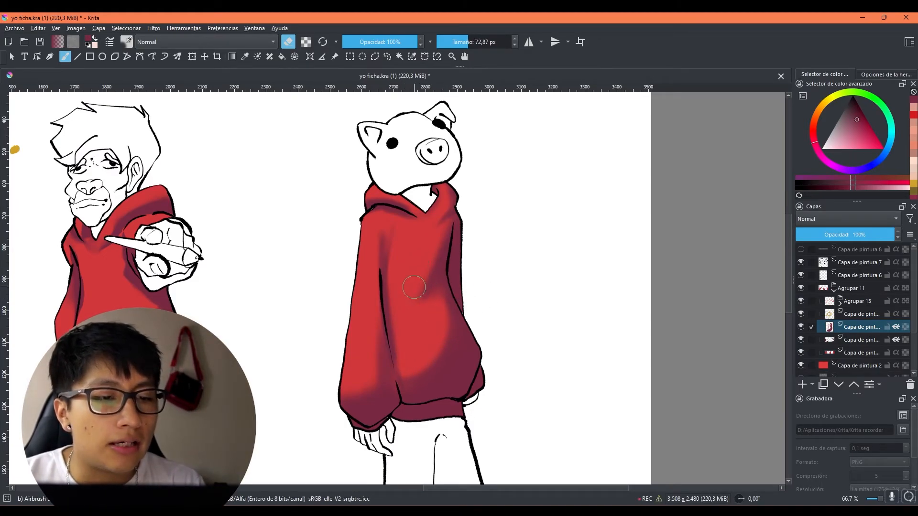
left_click_drag(399, 228, 394, 228, "shift")
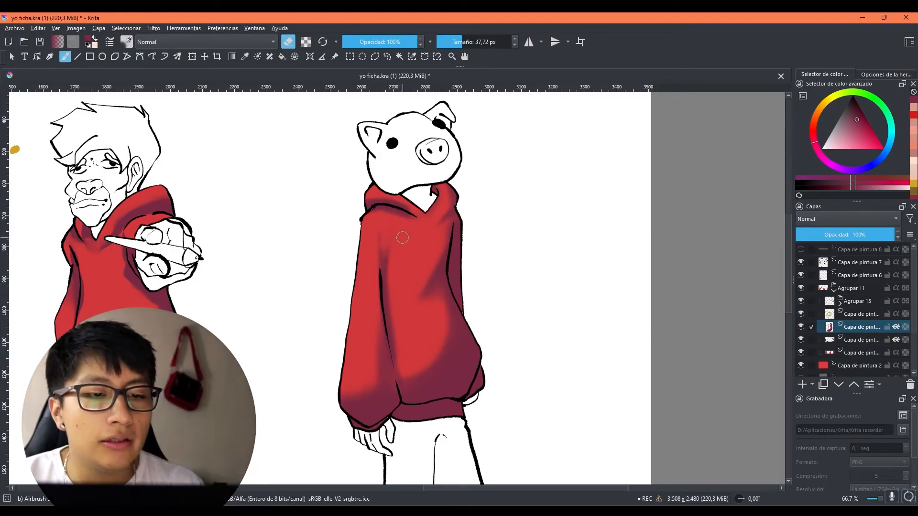
Step: Soften the third character's lower sleeve shadow with the airbrush eraser at 88,11 px and the hood area at 49,96 px, and leave eraser mode
scroll(403, 238, "down", 1, "ctrl")
mouse_move(397, 315)
left_mouse_down("shift")
mouse_move(377, 316)
mouse_move(376, 345)
mouse_move(368, 288)
mouse_move(369, 337)
left_mouse_up("shift")
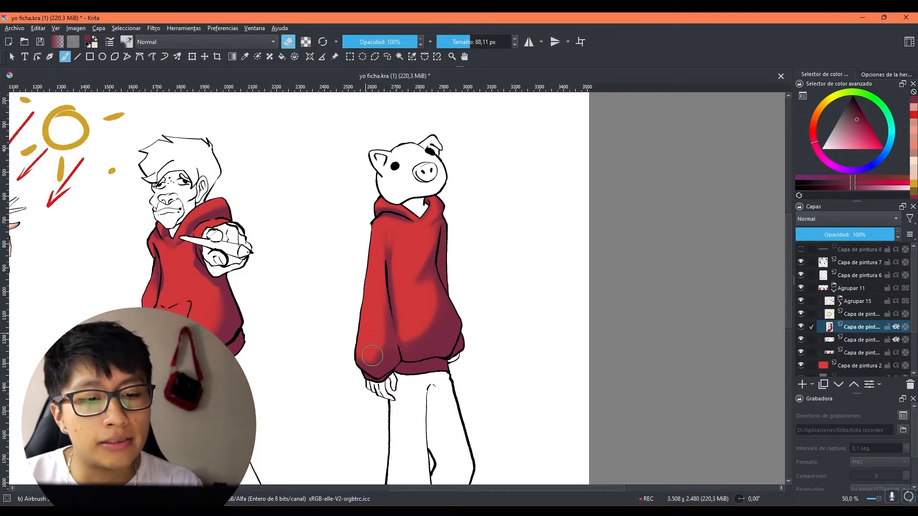
scroll(582, 364, "up", 2)
scroll(583, 364, "down", 1, "ctrl")
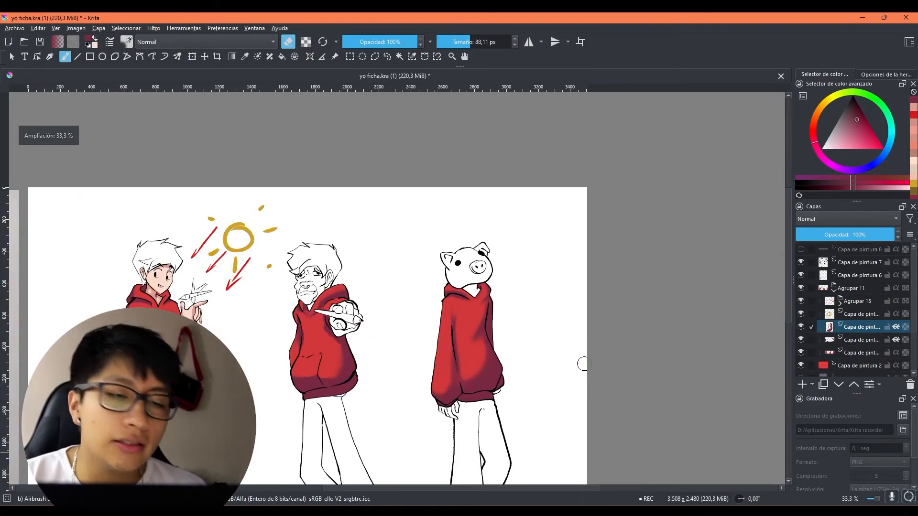
scroll(516, 340, "up", 1, "ctrl")
left_click_drag(543, 344, 529, 356)
left_click_drag(412, 274, 403, 274, "shift")
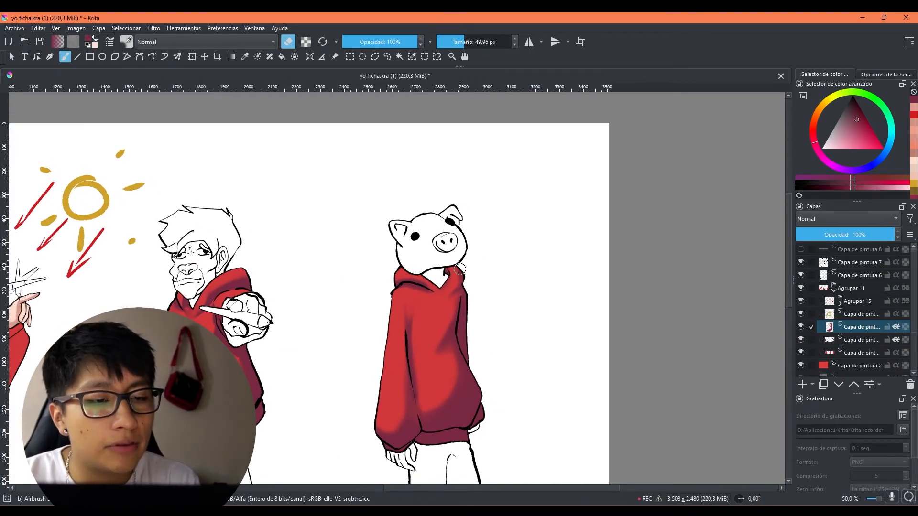
scroll(445, 306, "down", 1)
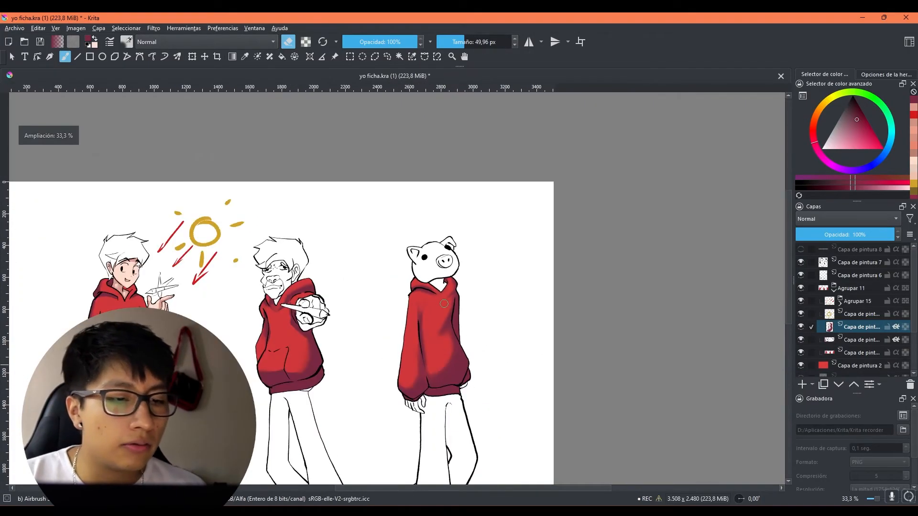
scroll(640, 219, "down", 1)
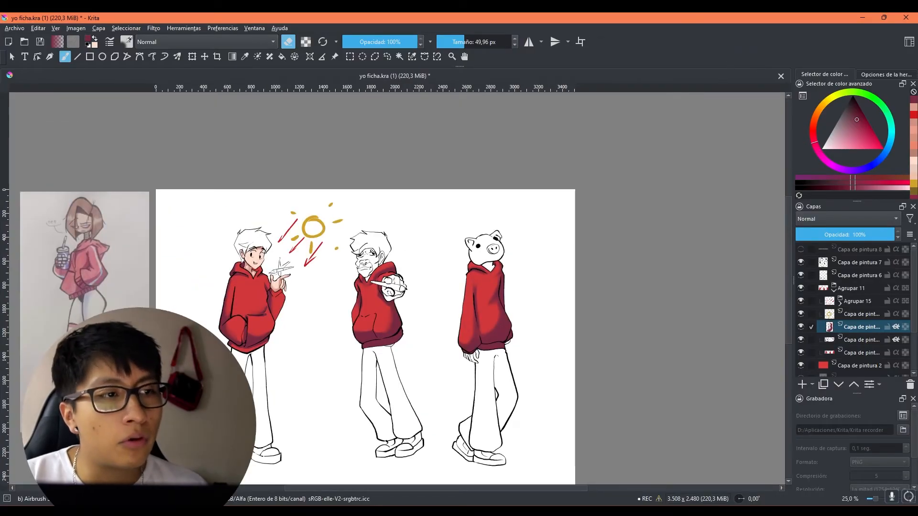
left_click_drag(512, 285, 422, 314)
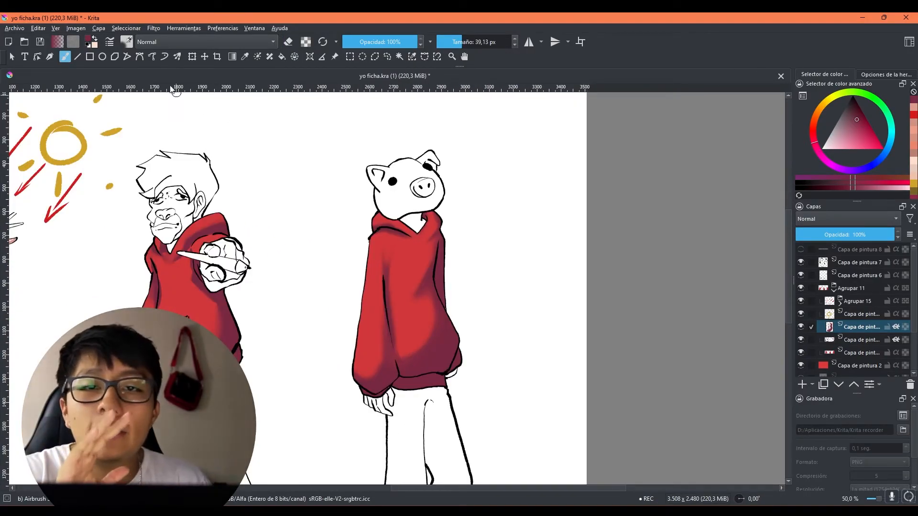
Step: Choose the k) Blender brush preset and blend the shadow edge on the third character's lower torso at 90,52 px
left_click(129, 42)
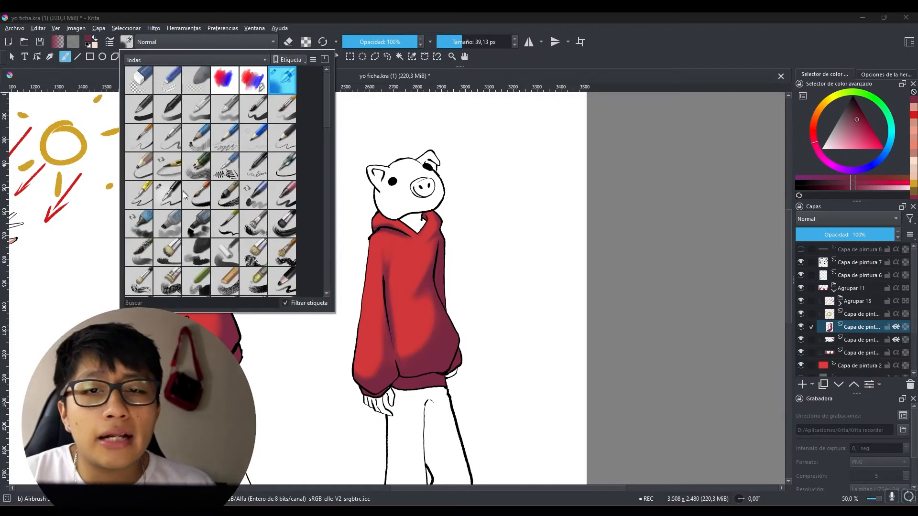
mouse_move(182, 192)
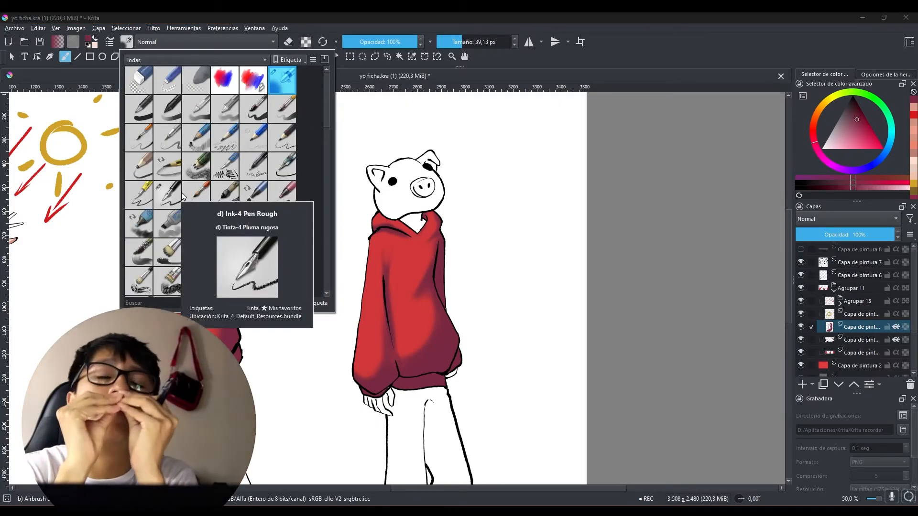
scroll(174, 199, "down", 3)
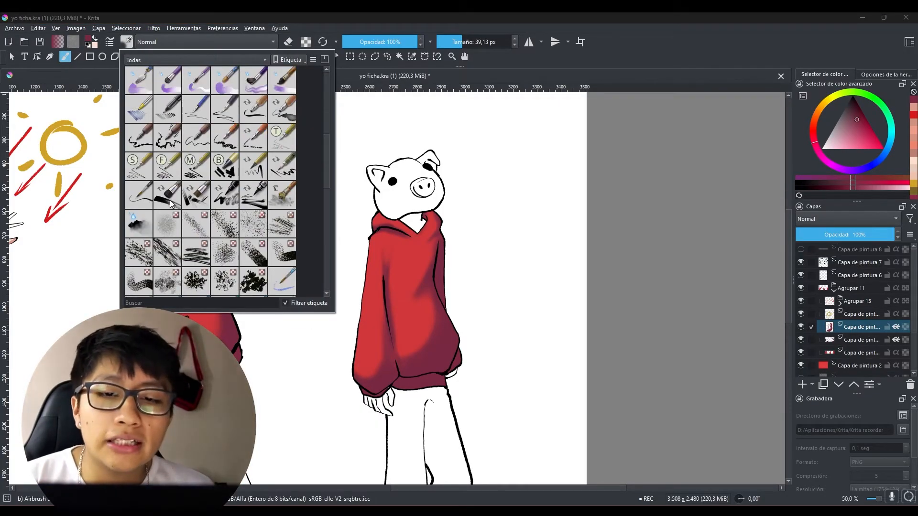
scroll(155, 201, "down", 3)
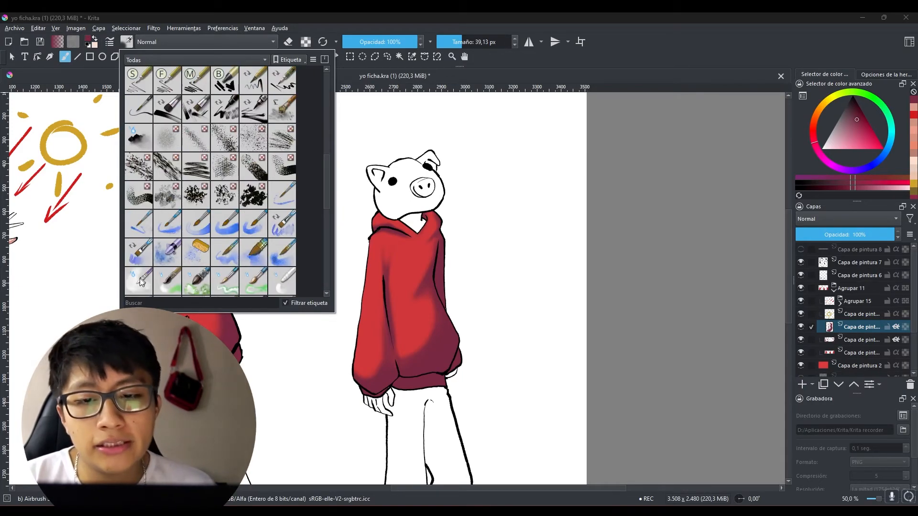
scroll(142, 281, "down", 3)
left_click(129, 227)
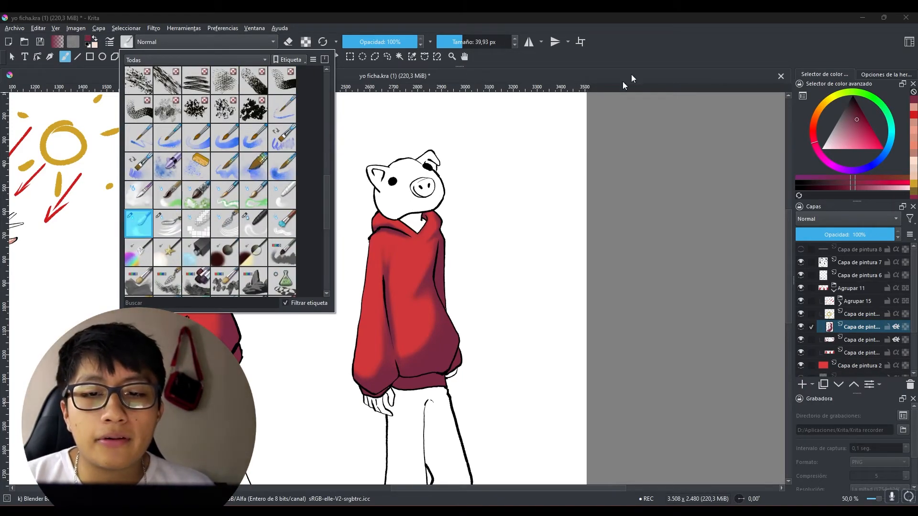
left_click(662, 47)
mouse_move(418, 324)
left_mouse_down()
mouse_move(441, 314)
mouse_move(411, 347)
left_mouse_up()
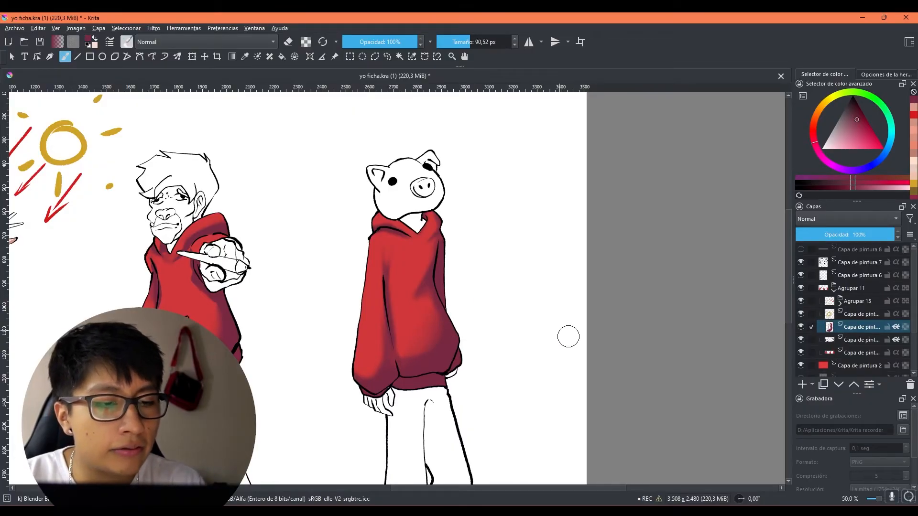
Step: Blend the shadow transitions on the middle and upper torso of the third character's hoodie with the blender at 88,04 px
scroll(538, 343, "right", 2)
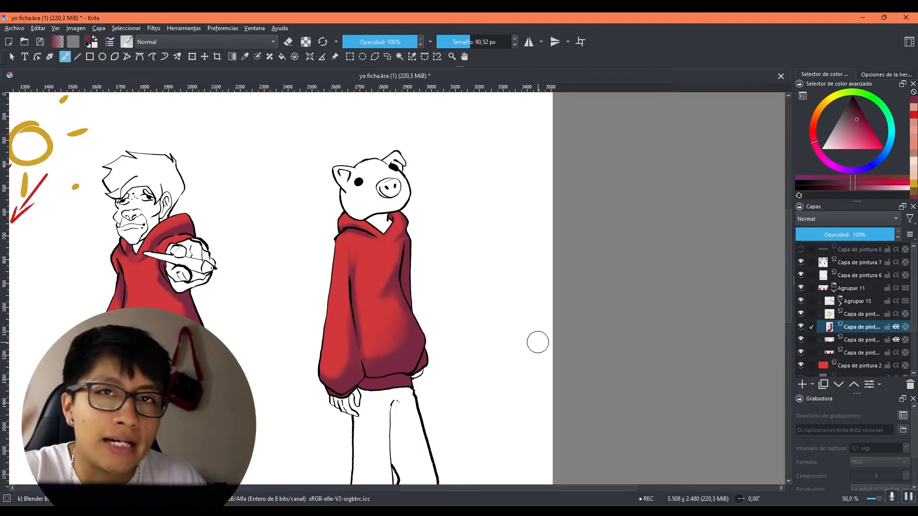
scroll(507, 330, "down", 2)
scroll(464, 323, "up", 2)
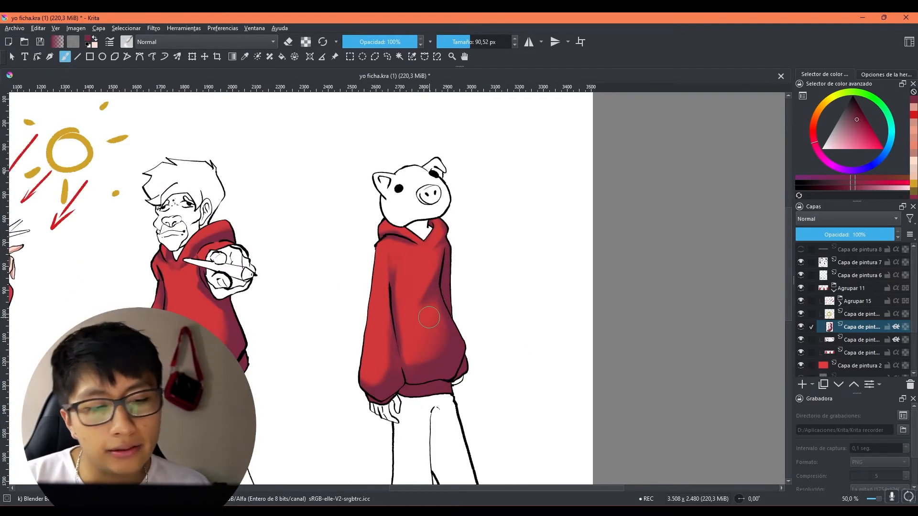
left_click_drag(437, 296, 415, 297)
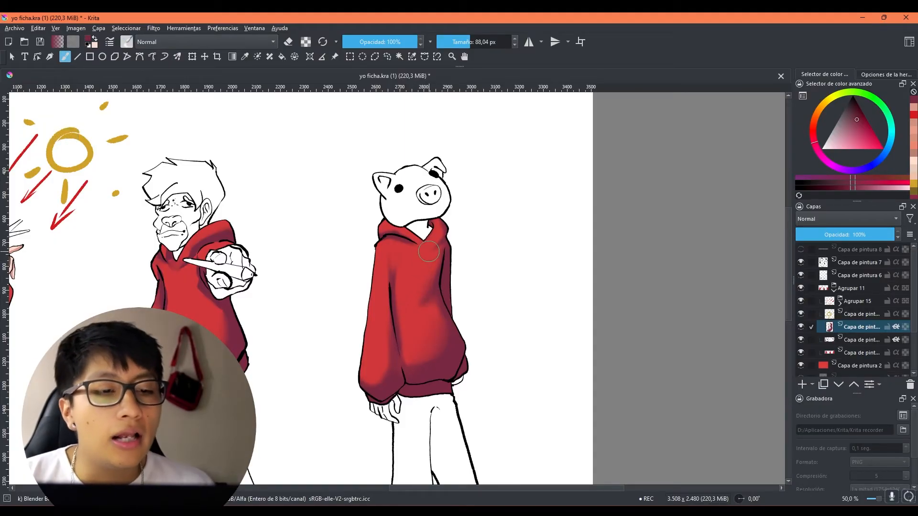
scroll(429, 251, "down", 2)
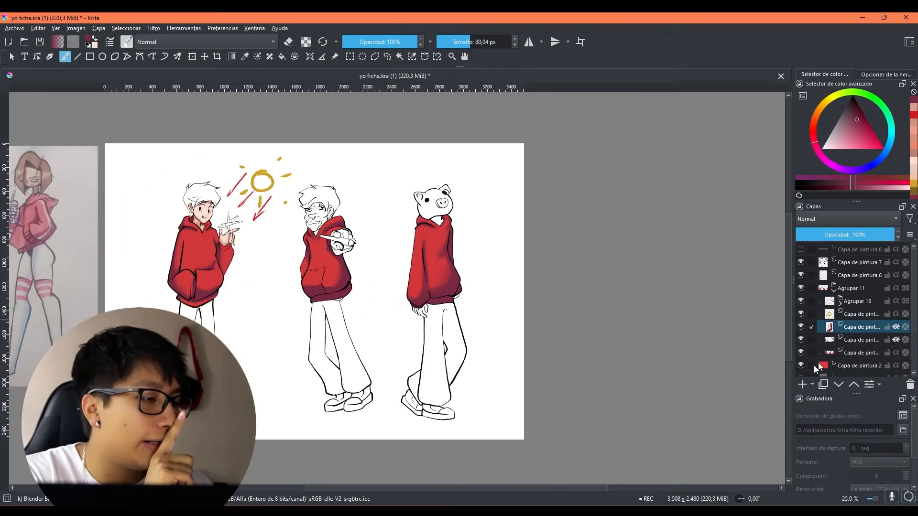
Step: Add a paint layer with inherited alpha above the hoodie shadow layer, choose an orange colour and select the airbrush preset
left_click(802, 385)
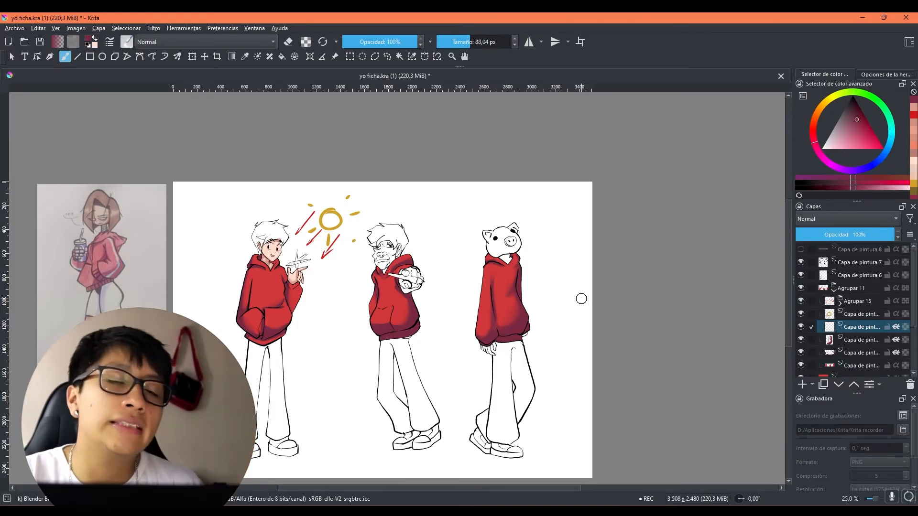
left_click(818, 115)
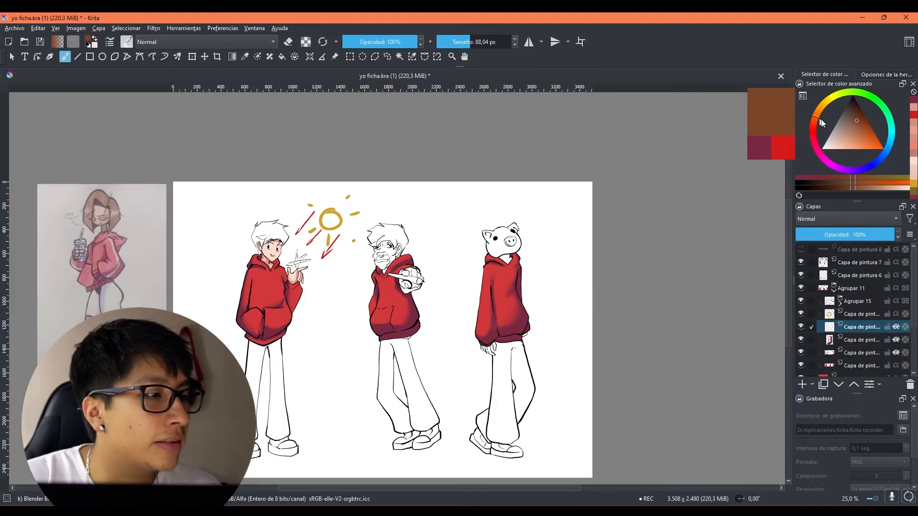
left_click_drag(858, 140, 865, 141)
left_click(130, 42)
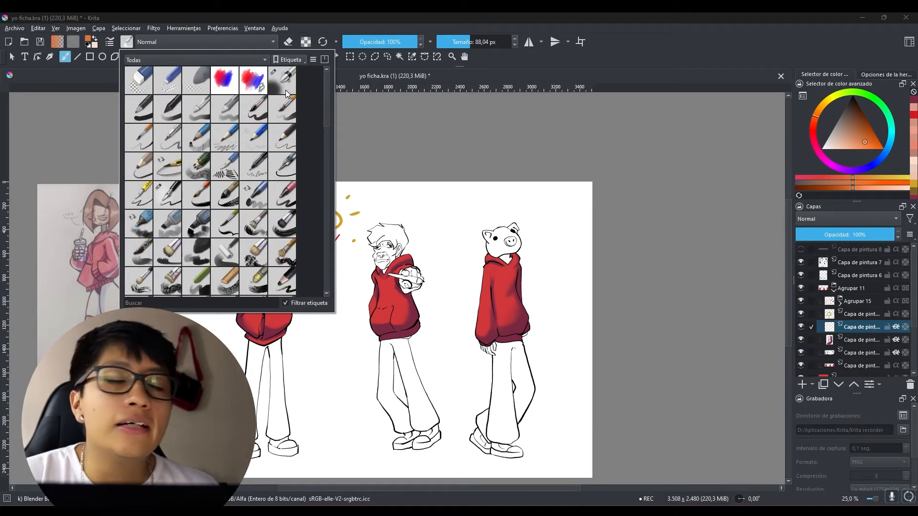
left_click(288, 90)
left_click(748, 61)
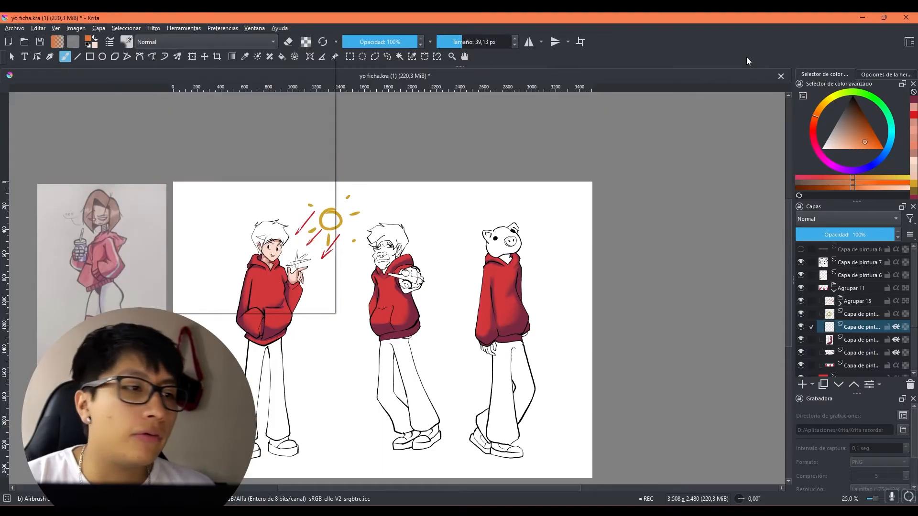
Step: Airbrush orange reflected light along the hem and cuffs of the third character's hoodie at 200,91 and 95,31 px
left_click_drag(546, 300, 471, 261)
scroll(458, 287, "up", 1)
mouse_move(431, 322)
left_mouse_down()
mouse_move(500, 294)
mouse_move(465, 258)
mouse_move(454, 299)
left_mouse_up()
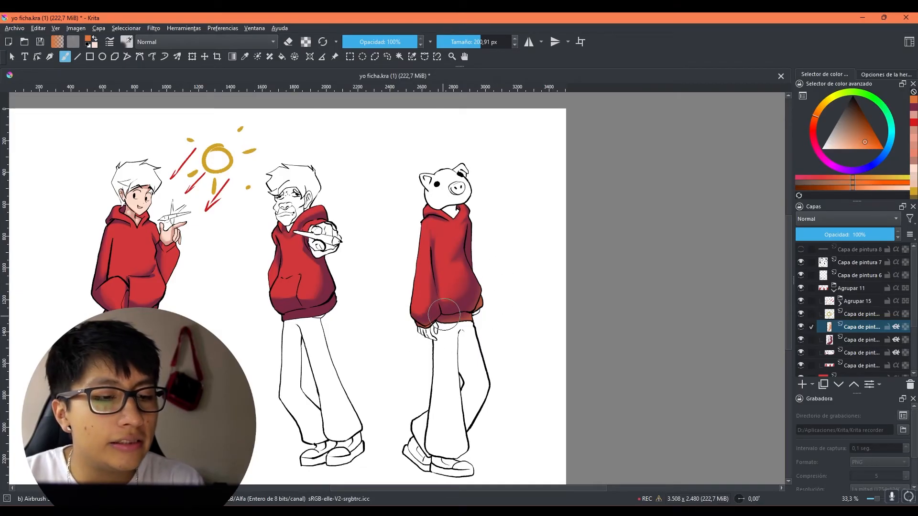
key("bracketleft")
key("bracketleft")
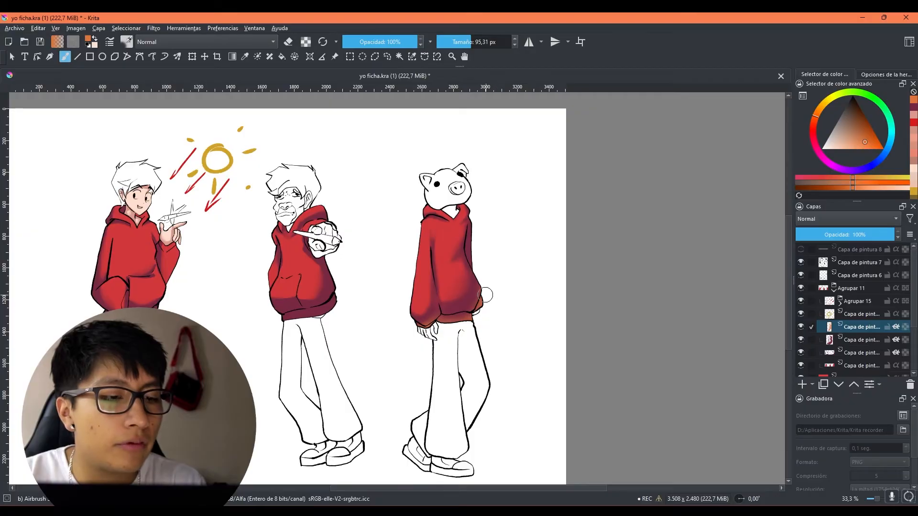
left_click_drag(478, 217, 479, 279)
left_click_drag(521, 301, 545, 325)
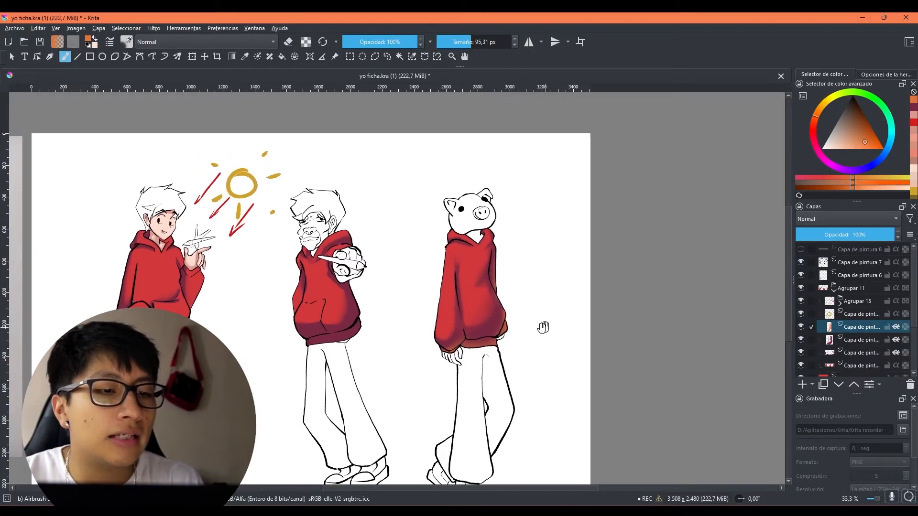
Step: Airbrush orange reflected light along the hem of the first character's hoodie at 101,53 px
key("bracketleft")
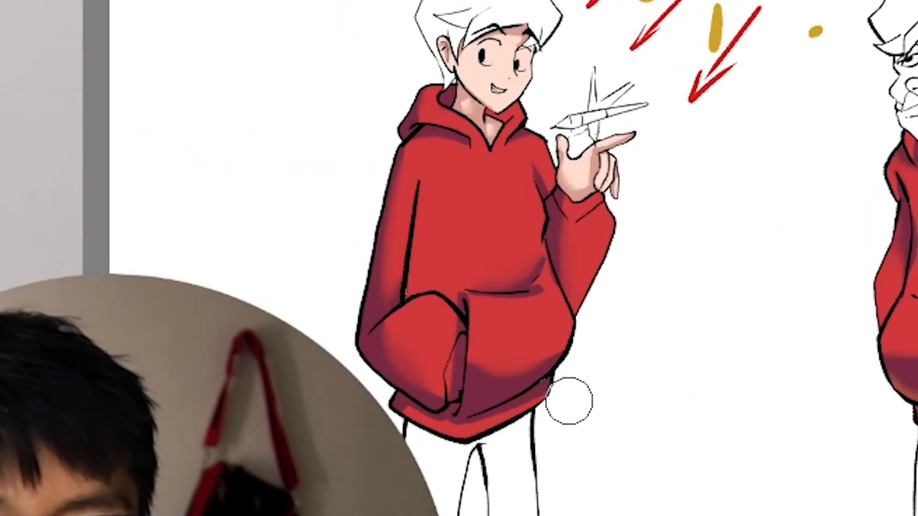
left_click_drag(555, 410, 505, 420)
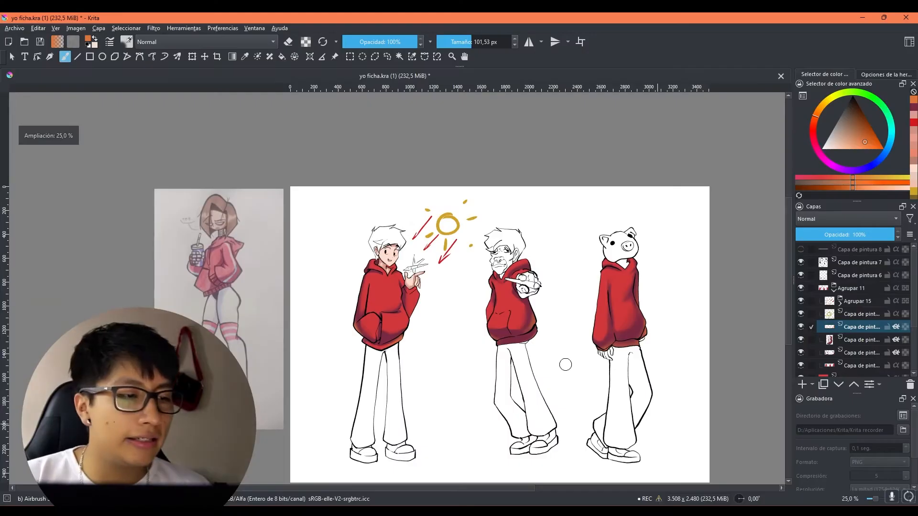
left_click_drag(697, 299, 686, 257)
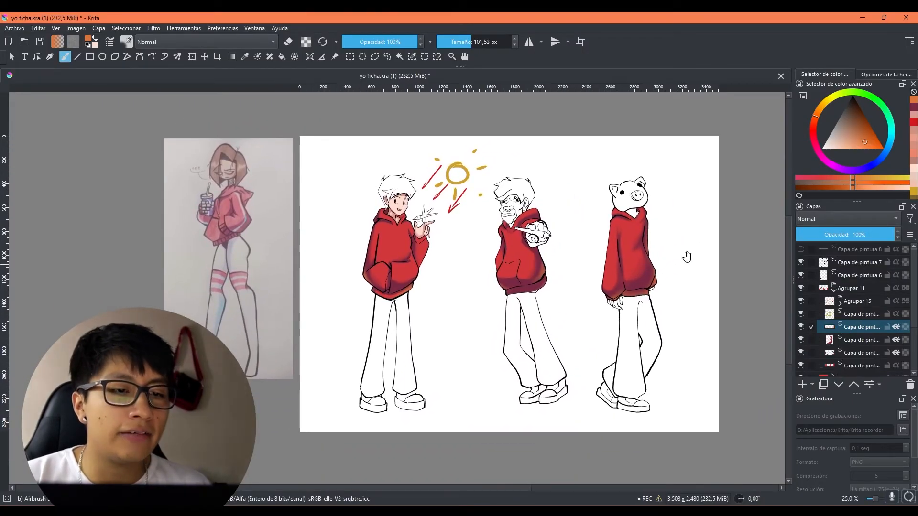
Step: Hide and show the orange light layer to compare the hoodies with and without it, and look over the available filters
left_click(801, 327)
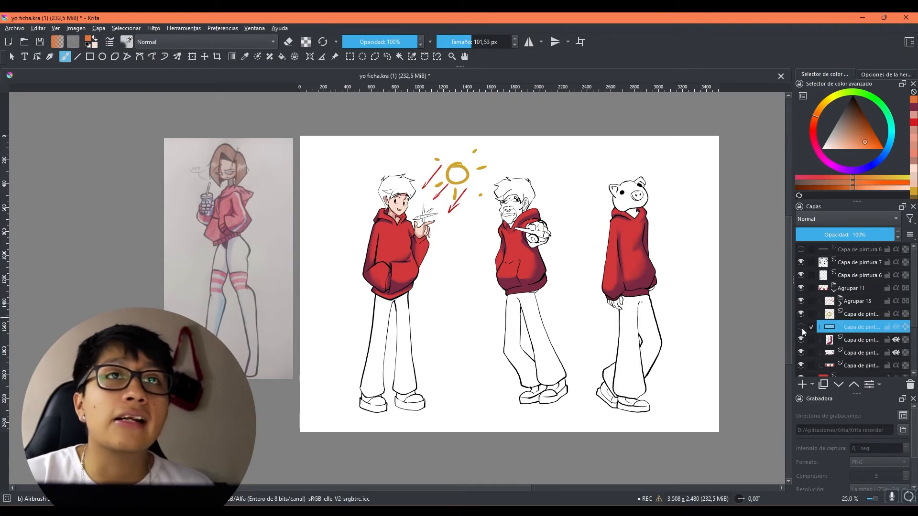
left_click(802, 329)
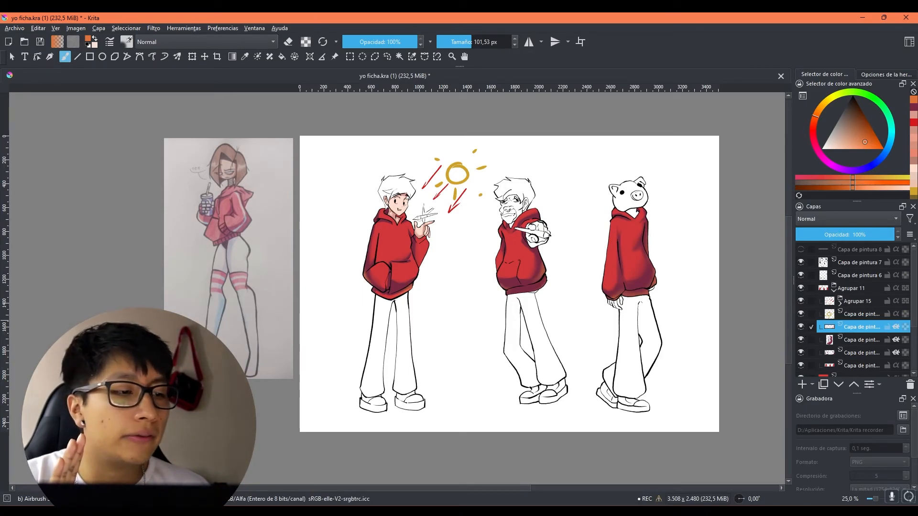
left_click(153, 27)
mouse_move(180, 75)
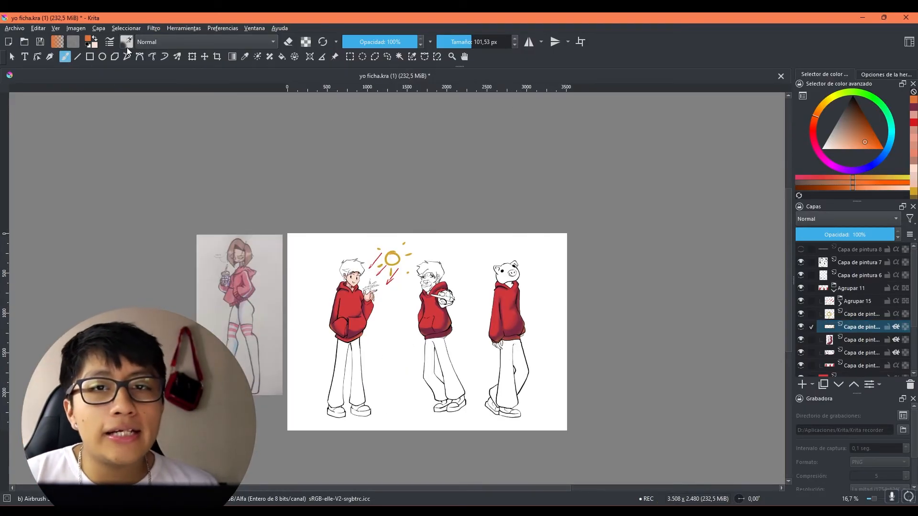
Step: Select the AlcoholMarker brush preset with the plain red and blue swatch
left_click(126, 43)
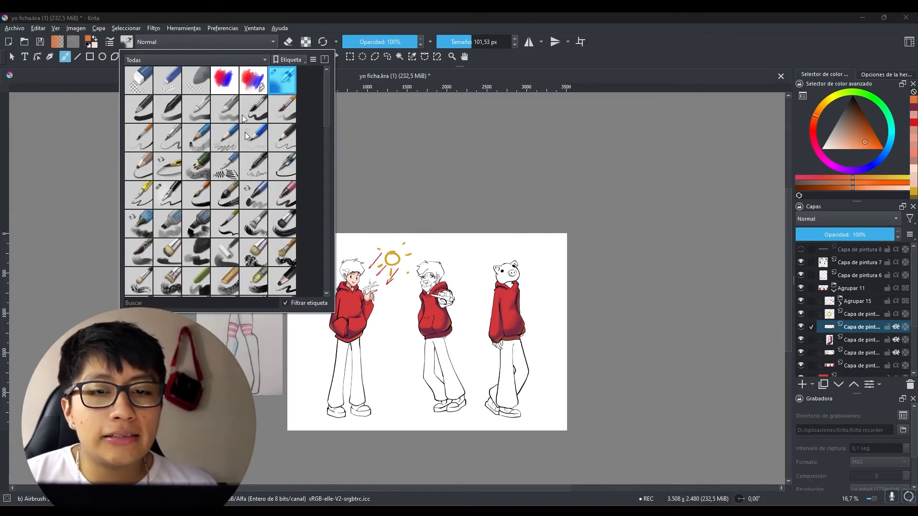
left_click(250, 87)
left_click(227, 84)
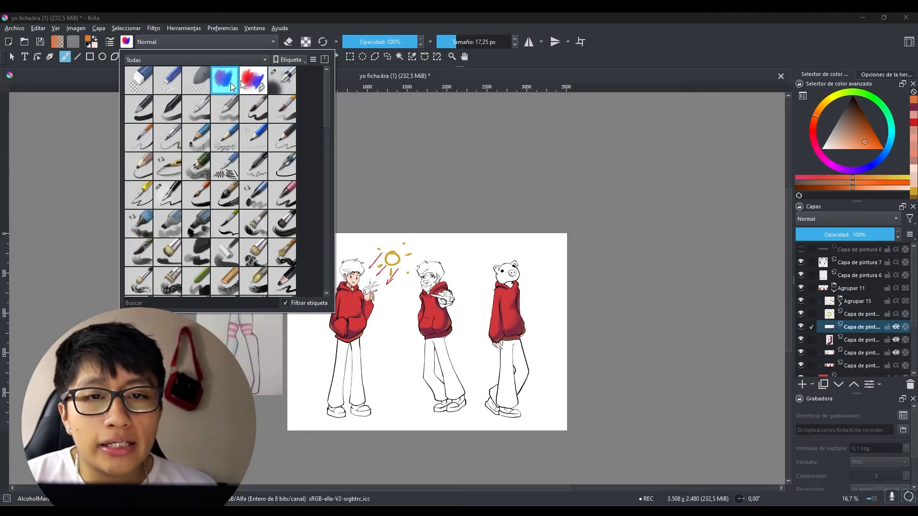
Step: Add a paint layer for the hoodie highlights and choose a pale orange painting colour
left_click(683, 36)
left_click(804, 384)
mouse_move(625, 366)
left_mouse_down()
mouse_move(566, 333)
mouse_move(463, 357)
left_mouse_up()
scroll(413, 286, "up", 3)
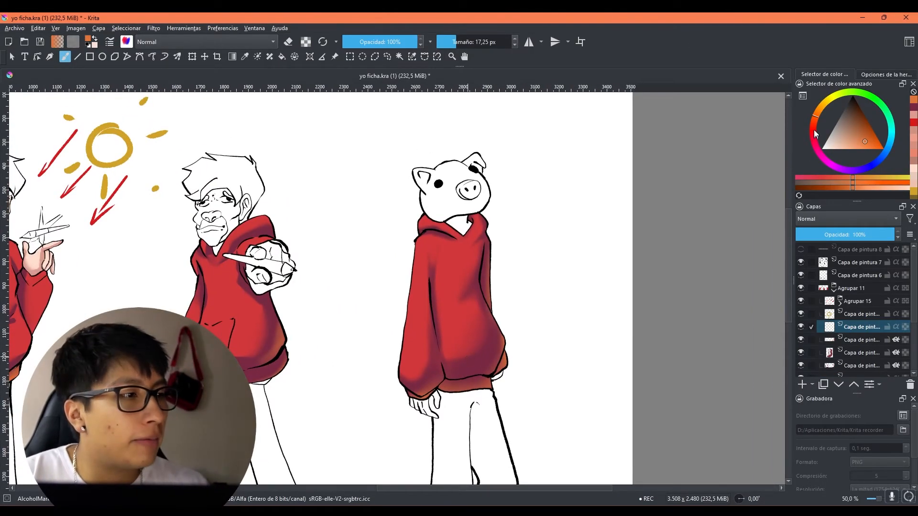
left_click(823, 105)
left_click(848, 141)
left_click(844, 145)
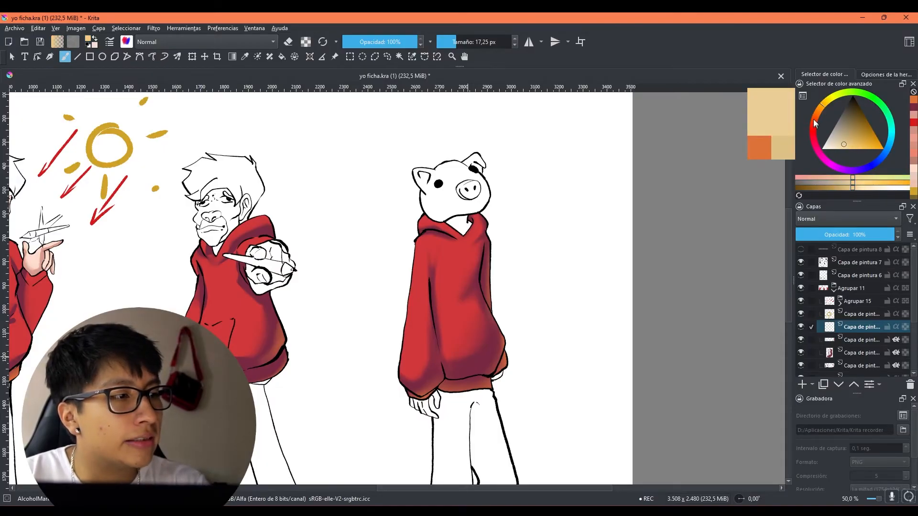
left_click(814, 120)
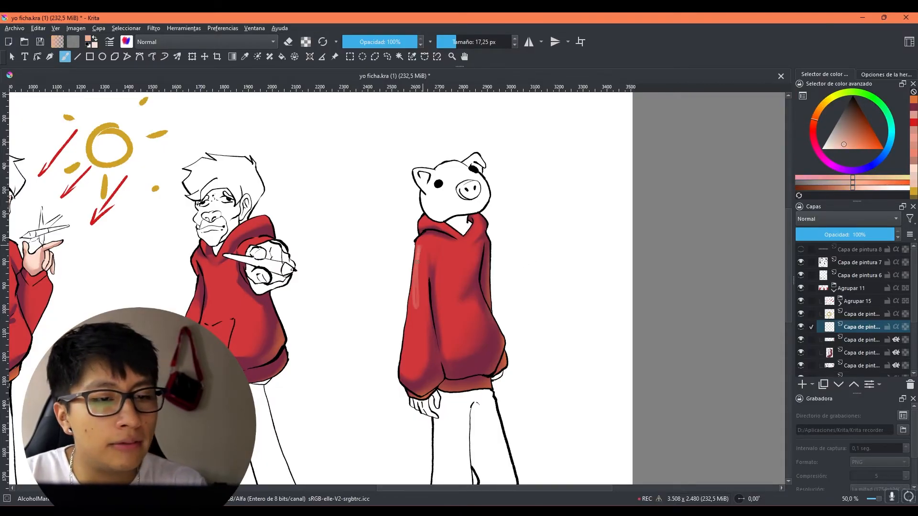
Step: Paint light highlights along the outer sleeve of the third character's hoodie at 67,72 px and make the layer inherit alpha
left_click_drag(588, 317, 523, 329)
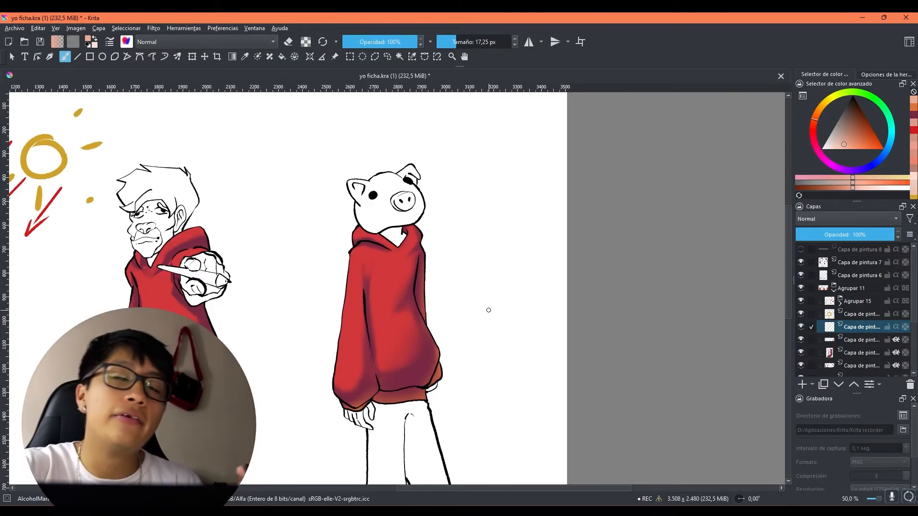
mouse_move(437, 289)
left_mouse_down()
mouse_move(494, 280)
mouse_move(407, 308)
left_mouse_up()
left_click_drag(362, 277, 357, 321)
left_click_drag(361, 280, 355, 306)
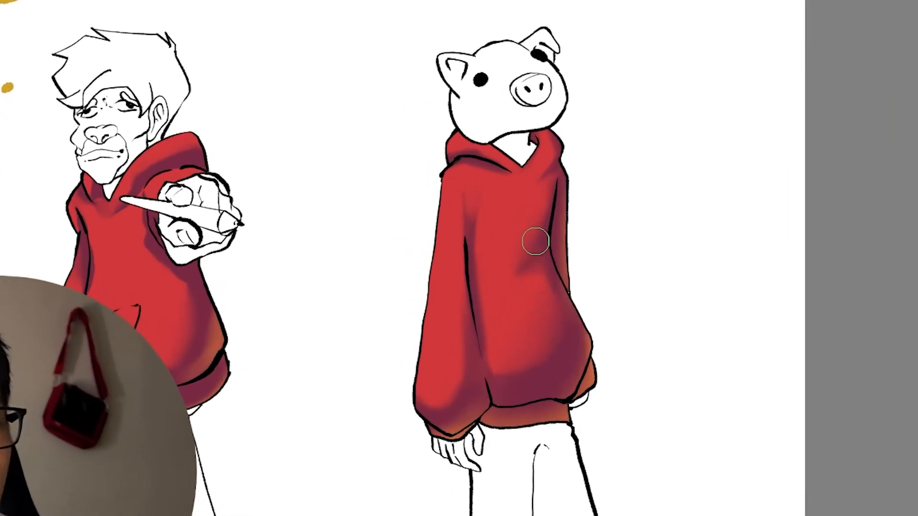
left_click_drag(384, 195, 381, 279)
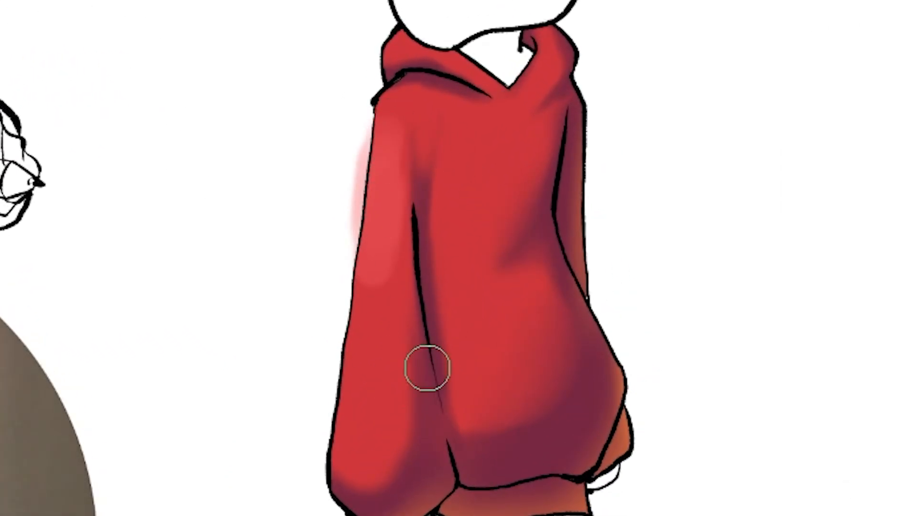
key("ctrl+alt+g")
mouse_move(395, 181)
left_mouse_down()
mouse_move(379, 265)
mouse_move(383, 186)
left_mouse_up()
mouse_move(375, 272)
left_mouse_down()
mouse_move(377, 380)
mouse_move(370, 276)
left_mouse_up()
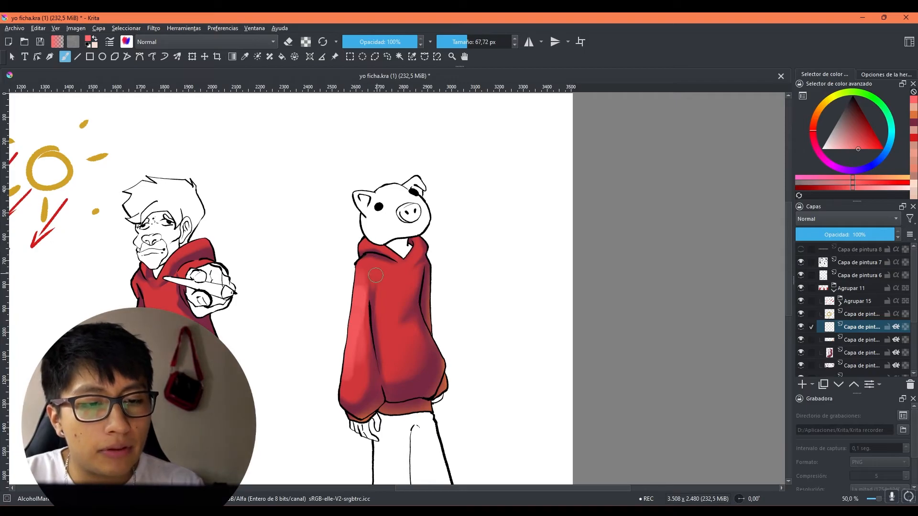
Step: Paint light red highlights over the torso of the third character's hoodie with brush sizes between 25,44 and 56,03 px
key("bracketleft")
key("bracketleft")
key("bracketleft")
key("bracketleft")
key("bracketleft")
key("bracketleft")
key("bracketleft")
key("bracketleft")
key("bracketleft")
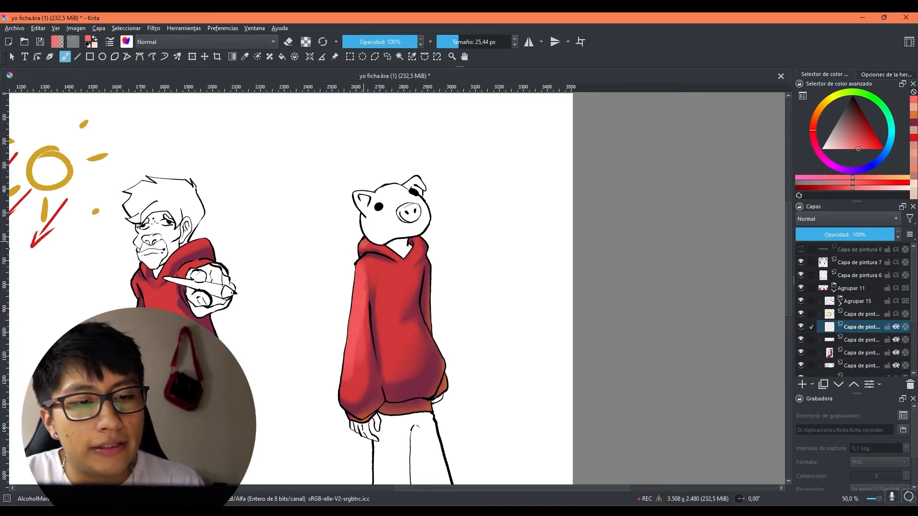
key("bracketright")
key("bracketright")
key("bracketright")
key("bracketright")
key("bracketright")
key("bracketright")
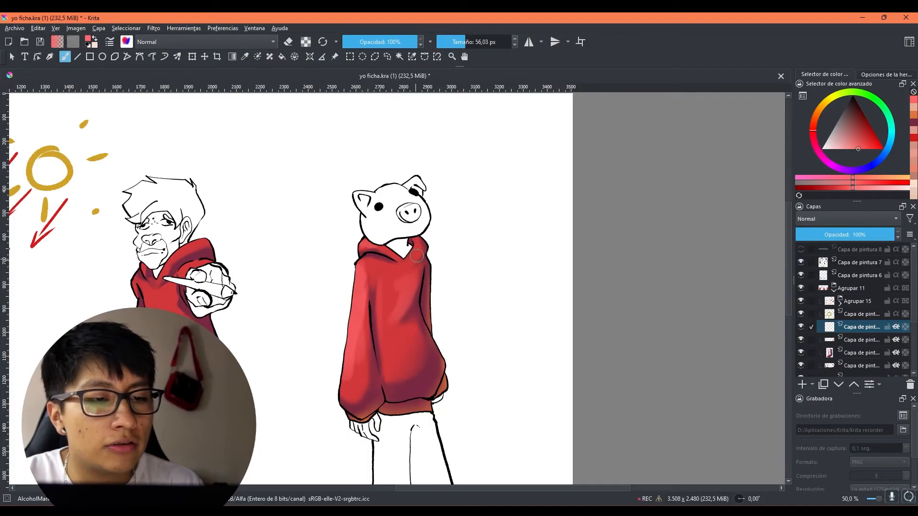
left_click_drag(414, 336, 416, 331)
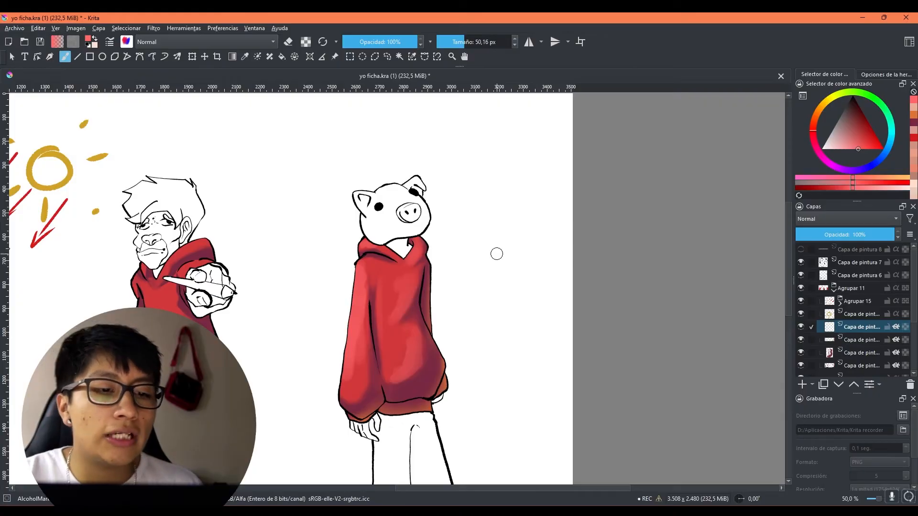
Step: Blend the highlights on the third character's hoodie with the Blender Blur preset at 82,41 px
scroll(497, 253, "down", 2)
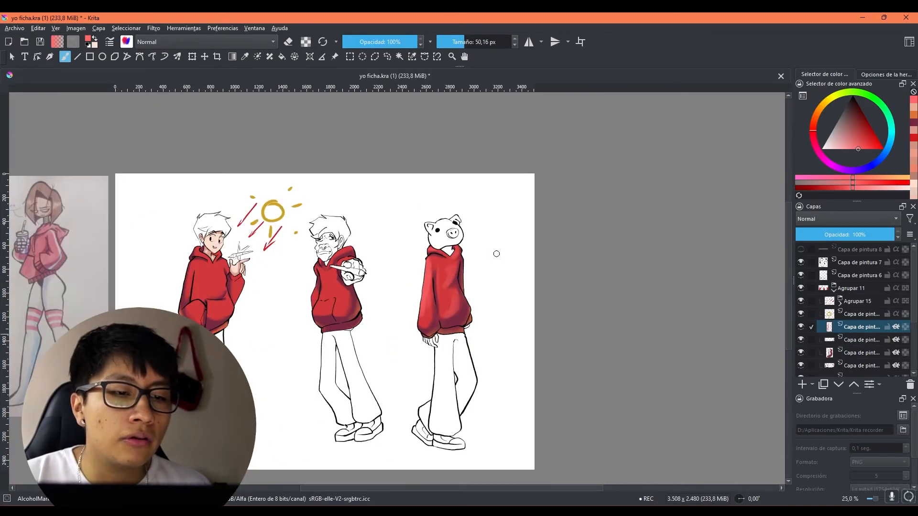
left_click(127, 42)
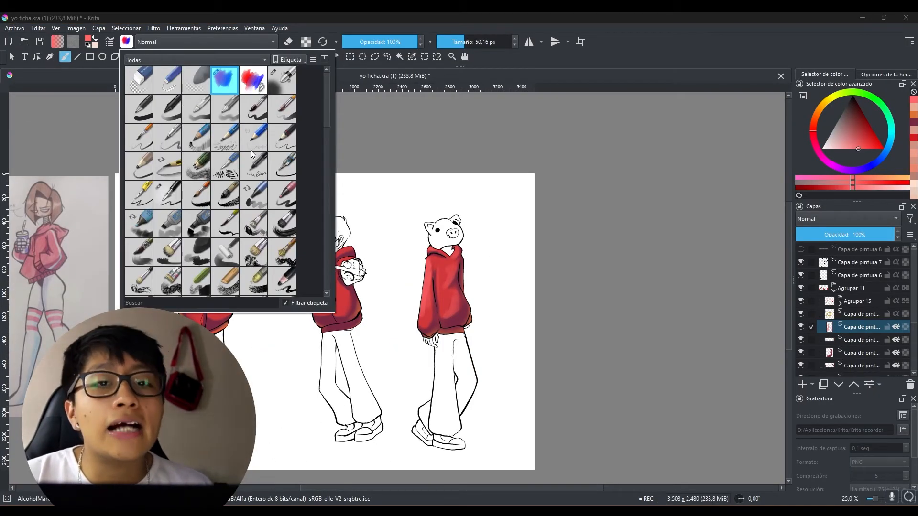
scroll(182, 217, "down", 5)
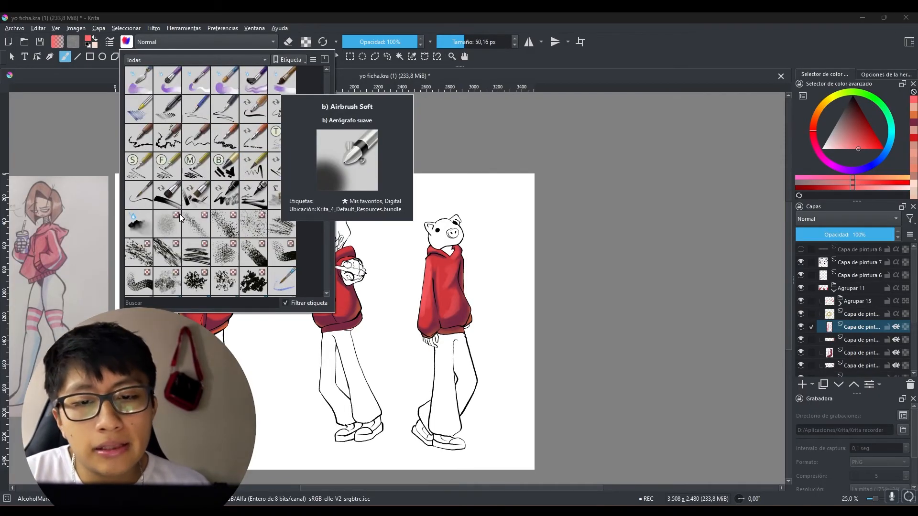
left_click(145, 231)
left_click(649, 63)
scroll(447, 315, "up", 3)
left_click_drag(545, 331, 495, 398)
left_click_drag(438, 359, 434, 360)
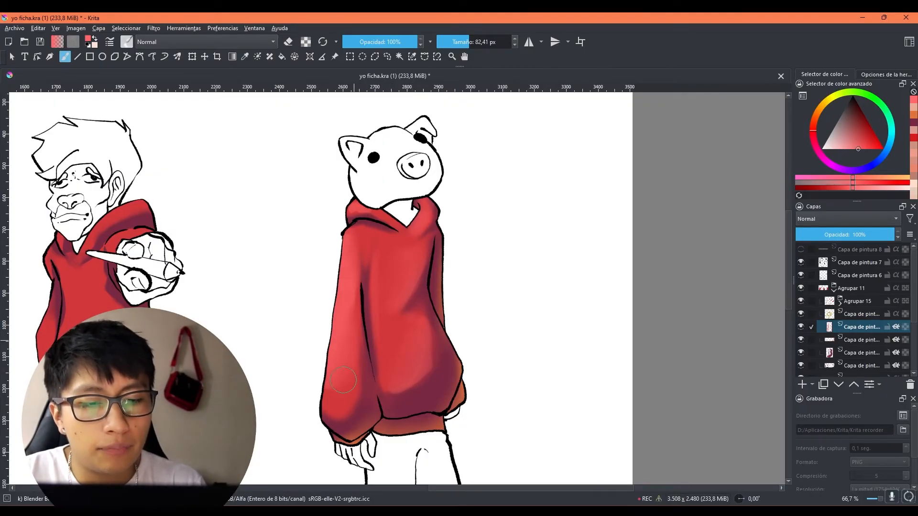
scroll(395, 384, "down", 3)
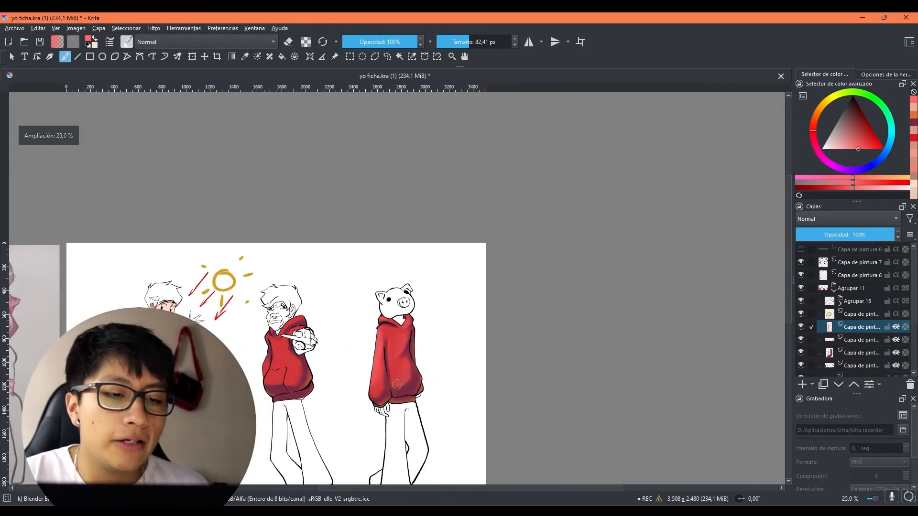
Step: Try the Sumar and Superponer blending modes on the highlight layer
left_click_drag(545, 262, 566, 233)
scroll(484, 319, "up", 1)
left_click_drag(509, 334, 491, 299)
left_click(807, 218)
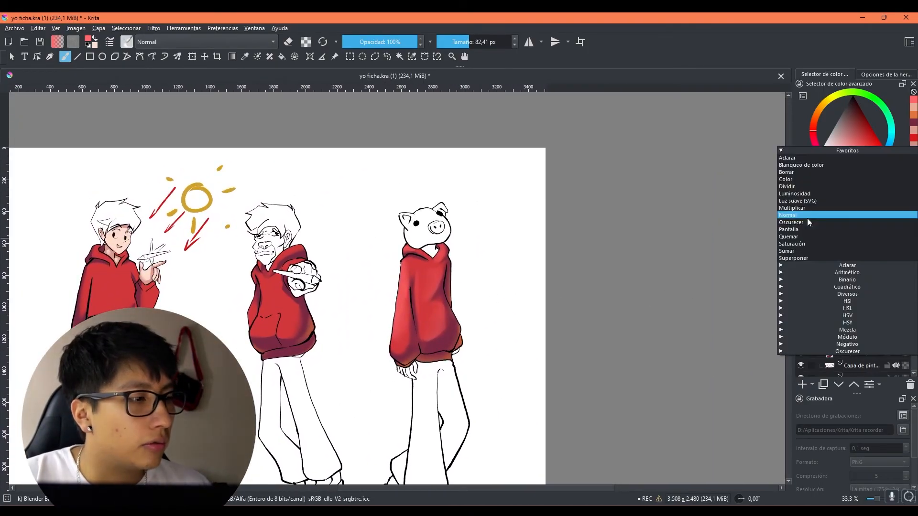
left_click(794, 247)
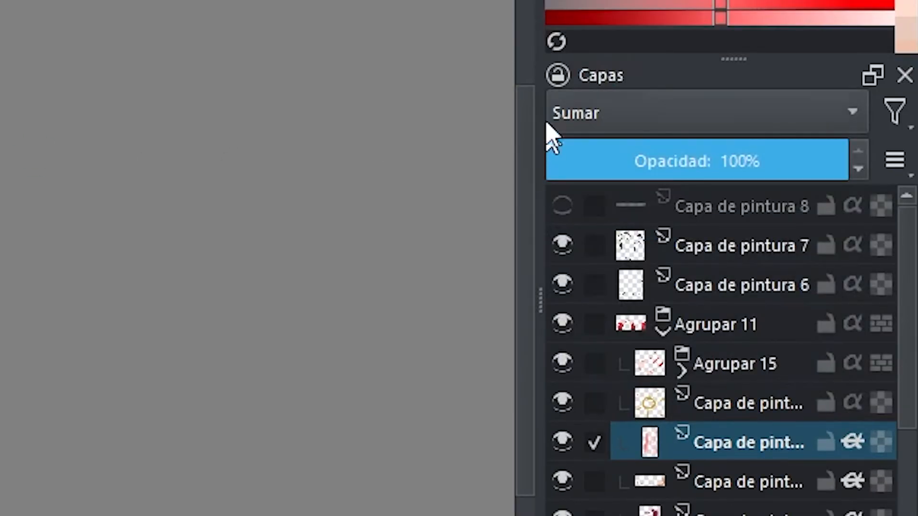
left_click(619, 113)
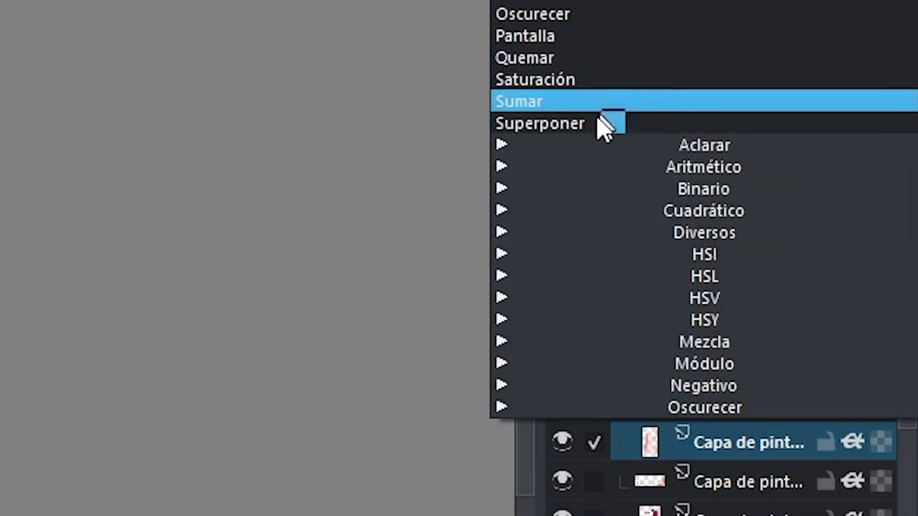
left_click(607, 123)
left_click(818, 218)
left_click(818, 217)
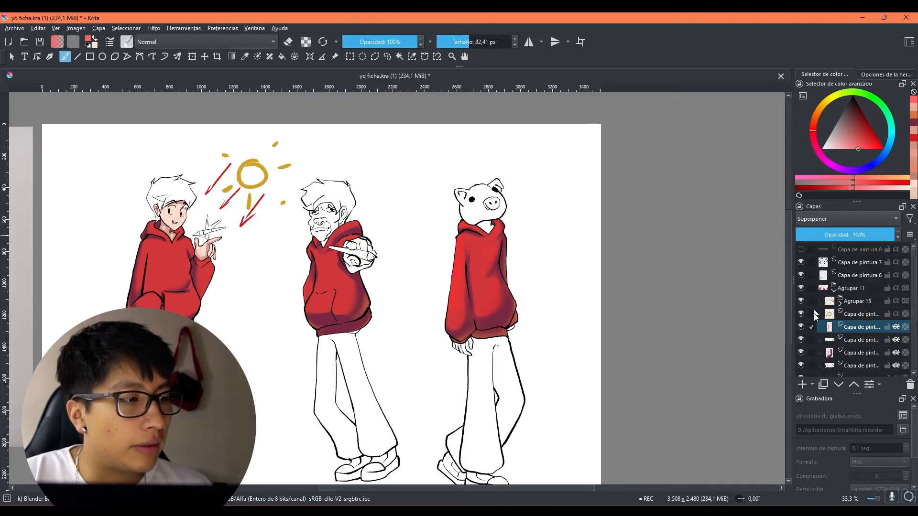
Step: Try the Pantalla and Oscurecer blending modes, and set the highlight layer's blending mode to Quemar
left_click(825, 219)
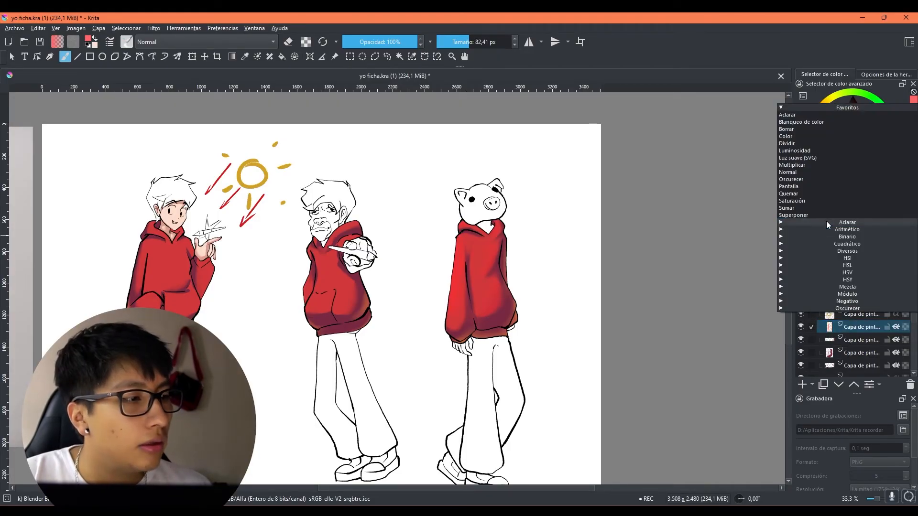
left_click(800, 187)
left_click(812, 212)
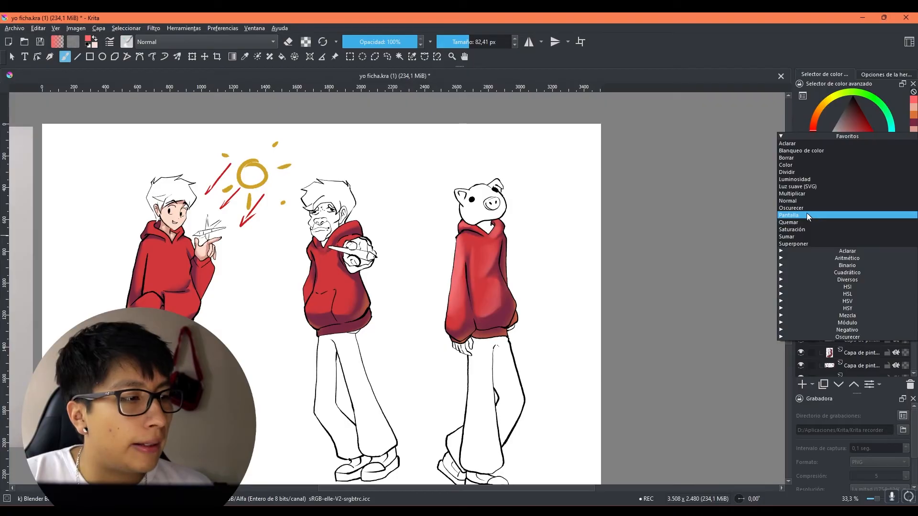
left_click(801, 206)
left_click(810, 216)
left_click(807, 230)
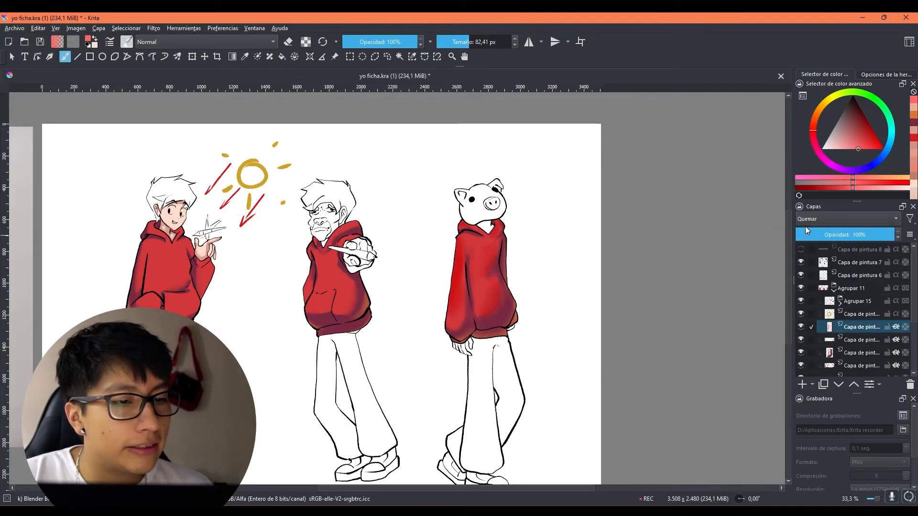
scroll(463, 289, "up", 1)
left_click_drag(467, 297, 536, 317)
scroll(574, 314, "down", 2)
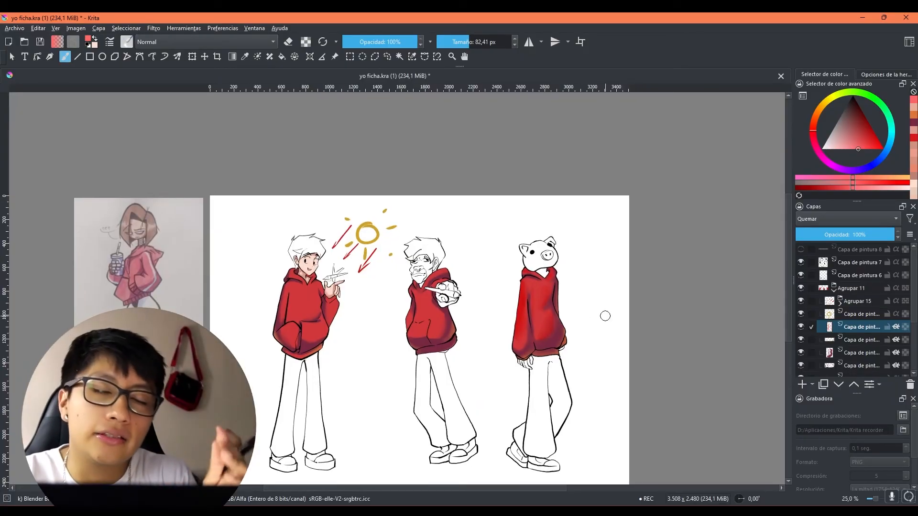
Step: Go over the Blender Blur, smearing blender and Airbrush Soft presets, and select the marker preset with the pink pen
left_click(129, 44)
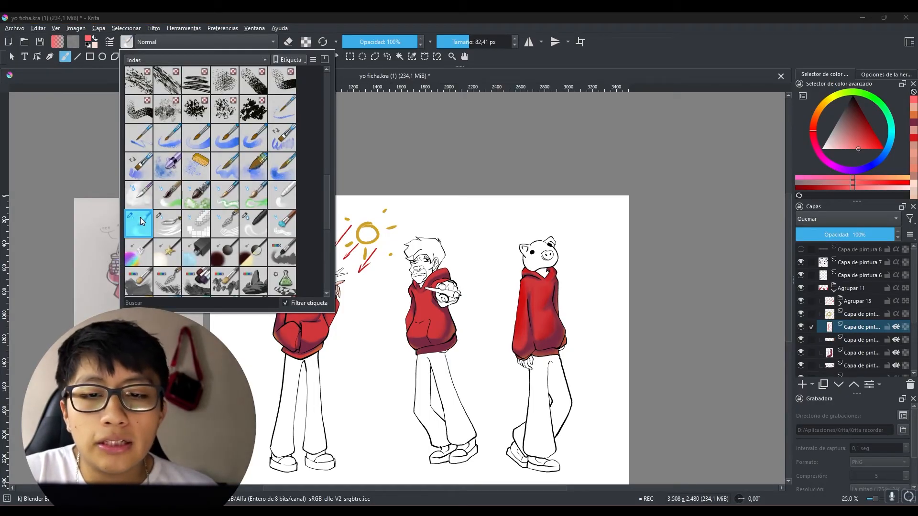
mouse_move(142, 227)
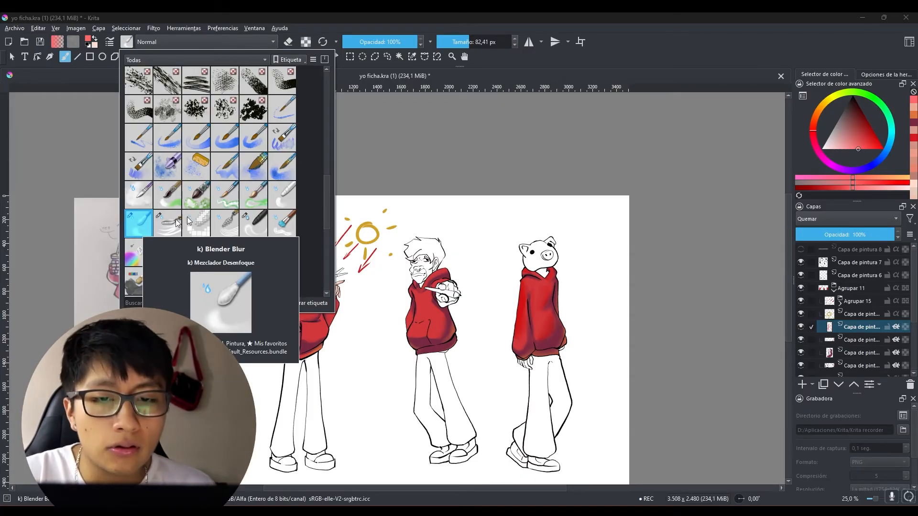
left_click(256, 232)
mouse_move(253, 233)
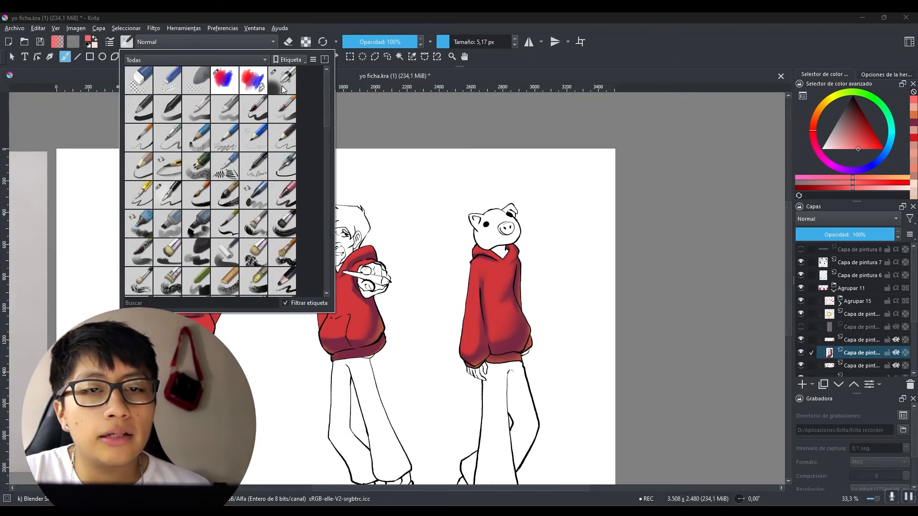
left_click(283, 81)
mouse_move(285, 94)
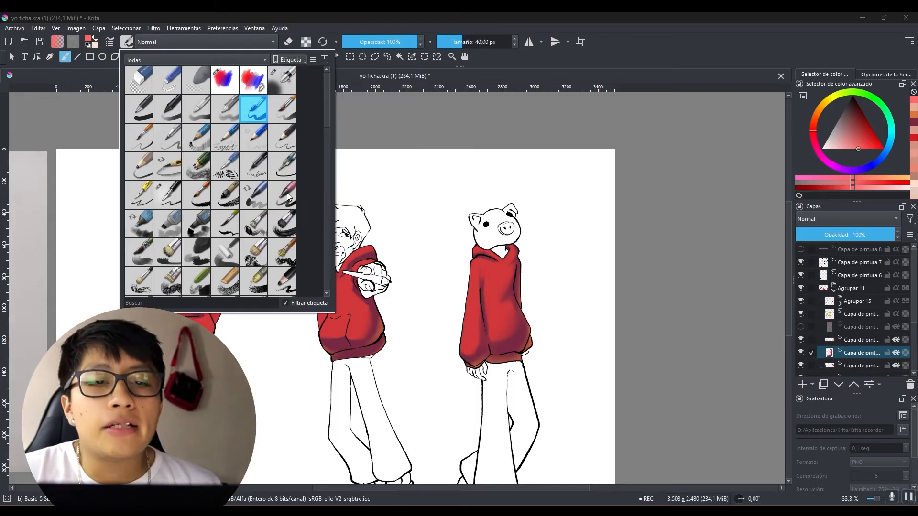
left_click(286, 197)
mouse_move(283, 207)
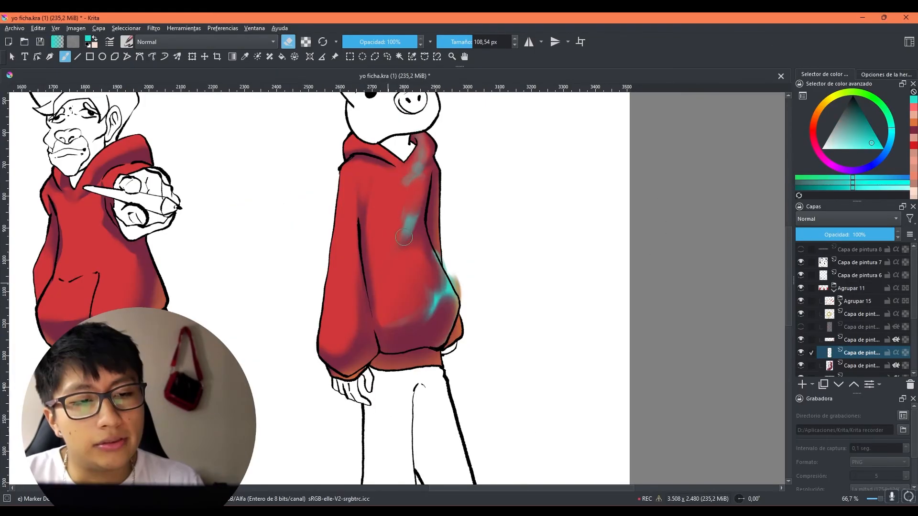
Step: Paint a turquoise test stroke down the torso of the third hoodie and fade its ends with eraser mode at 125,39 px
left_click(292, 43)
mouse_move(379, 195)
left_mouse_down()
mouse_move(404, 318)
mouse_move(395, 308)
mouse_move(416, 336)
mouse_move(395, 305)
mouse_move(388, 266)
left_mouse_up()
left_click(290, 44)
left_click_drag(397, 304, 395, 278)
mouse_move(373, 165)
left_mouse_down()
mouse_move(387, 223)
mouse_move(375, 206)
mouse_move(381, 213)
left_mouse_up()
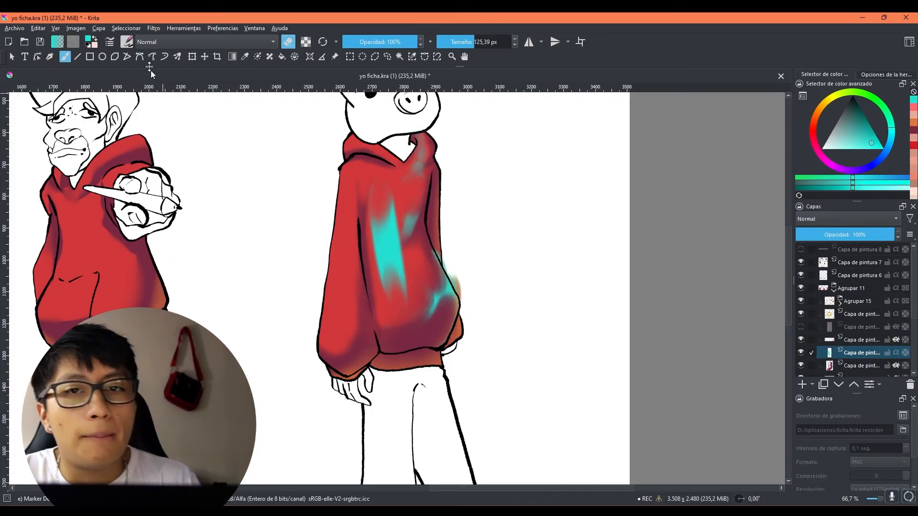
Step: Smudge the turquoise test stroke on the third hoodie with the smearing blender preset at 83,63 px
left_click(127, 42)
left_click_drag(325, 122, 319, 228)
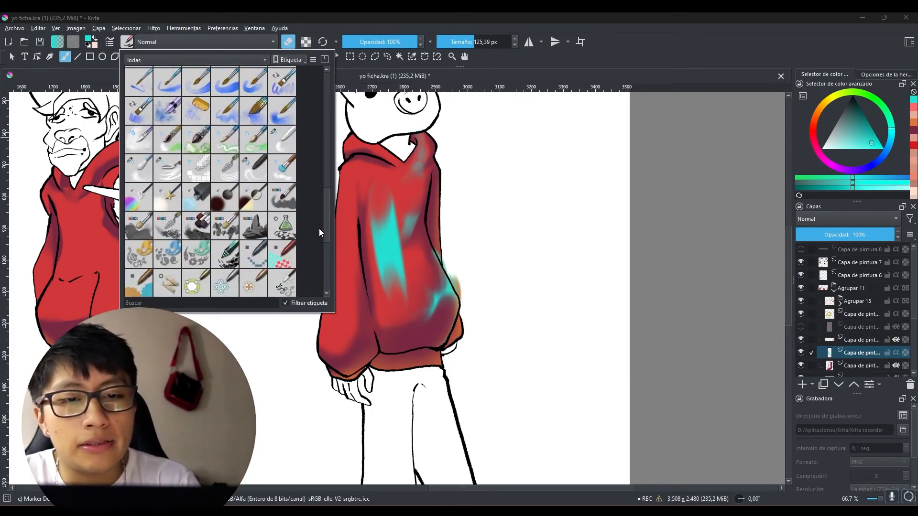
left_click(253, 182)
left_click_drag(434, 194, 442, 194)
left_click_drag(381, 189, 392, 275)
mouse_move(383, 208)
left_mouse_down()
mouse_move(406, 326)
mouse_move(392, 273)
left_mouse_up()
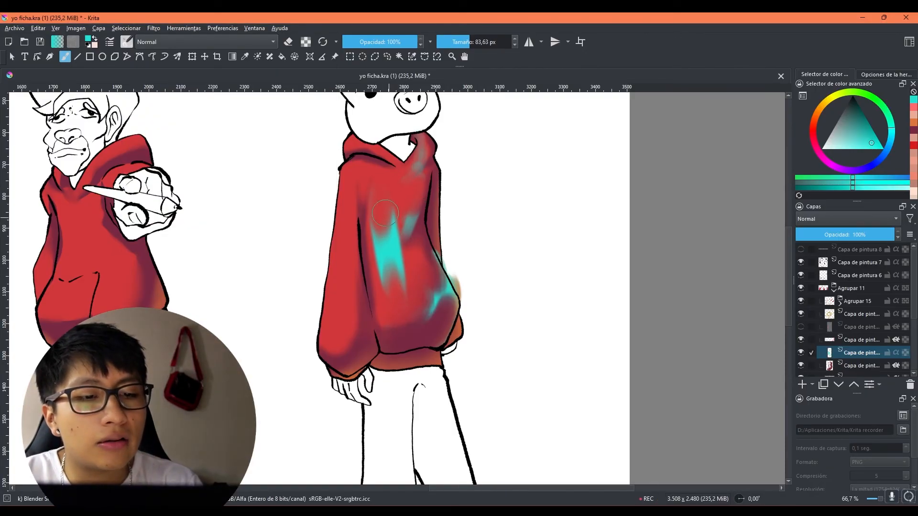
left_click_drag(403, 310, 394, 253)
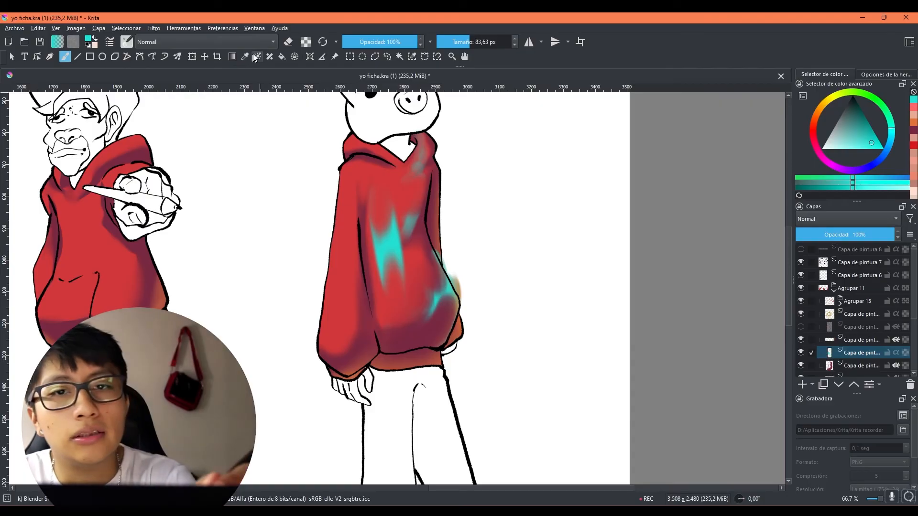
Step: Reselect the pink pen marker preset, partly erase the turquoise stroke, and paint a longer, wider one down the third hoodie's torso
left_click(127, 41)
scroll(325, 216, "up", 10)
left_click(282, 194)
left_click(548, 62)
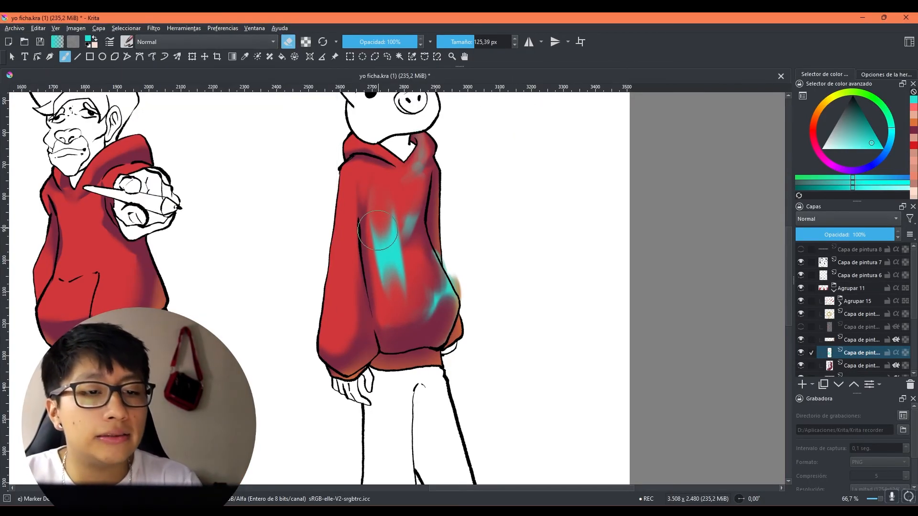
left_click_drag(385, 202, 404, 202)
left_click_drag(383, 213, 398, 321)
key("e")
mouse_move(366, 167)
left_mouse_down()
mouse_move(398, 369)
mouse_move(391, 300)
left_mouse_up()
key("e")
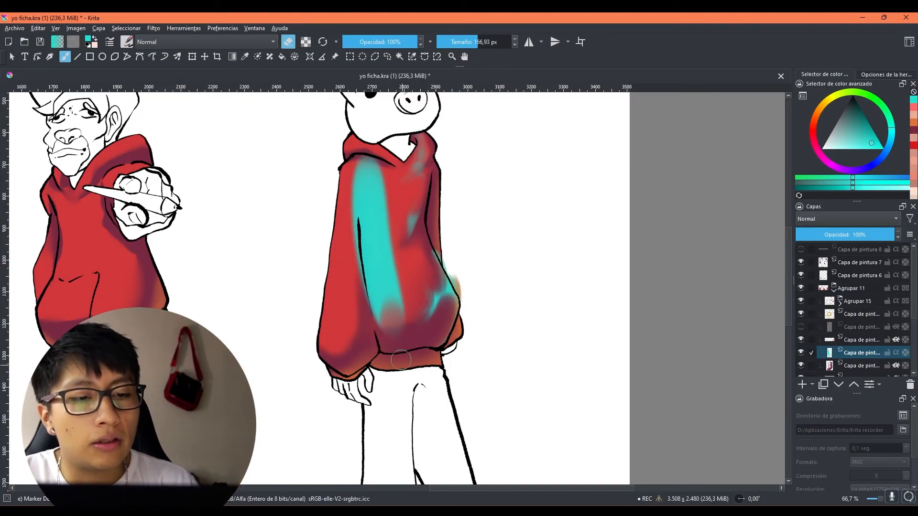
Step: Fade the long turquoise stroke on the third hoodie with eraser mode at 166,93 px and hide the test layer
mouse_move(400, 354)
left_mouse_down()
mouse_move(388, 282)
mouse_move(382, 313)
mouse_move(368, 282)
left_mouse_up()
mouse_move(370, 321)
left_mouse_down()
mouse_move(362, 244)
mouse_move(368, 275)
left_mouse_up()
left_click_drag(370, 158, 373, 208)
mouse_move(365, 175)
left_mouse_down()
mouse_move(382, 173)
mouse_move(395, 222)
left_mouse_up()
left_click_drag(388, 184, 389, 243)
scroll(398, 275, "down", 2)
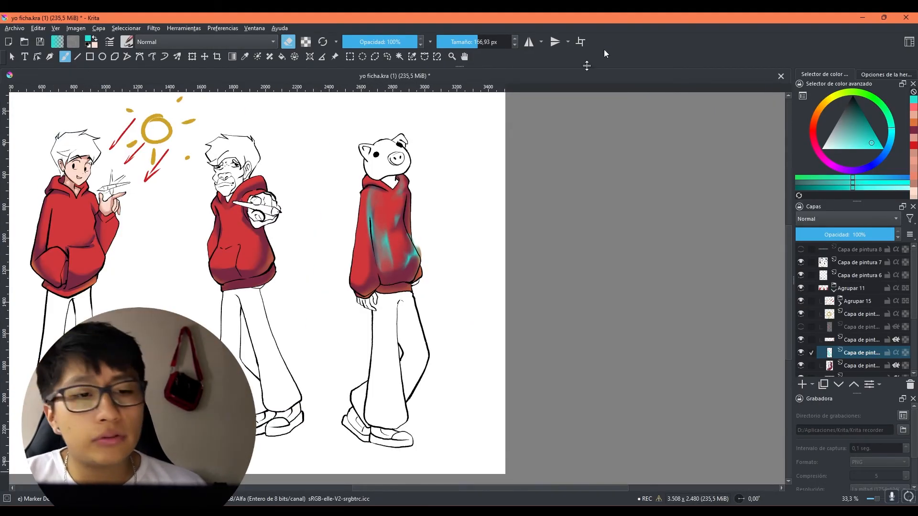
mouse_move(433, 275)
left_mouse_down()
mouse_move(487, 349)
mouse_move(540, 340)
mouse_move(502, 356)
mouse_move(562, 339)
left_mouse_up()
scroll(498, 337, "up", 2)
scroll(543, 344, "down", 2)
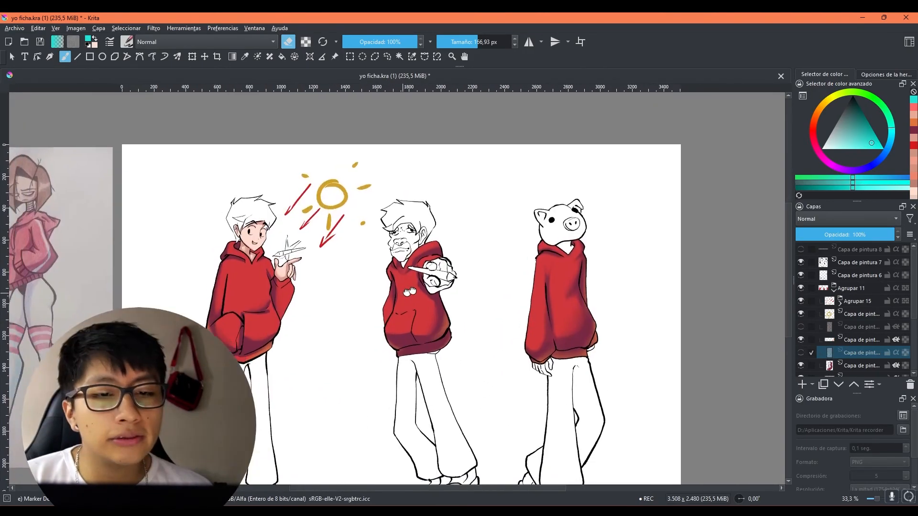
left_click_drag(404, 292, 426, 284)
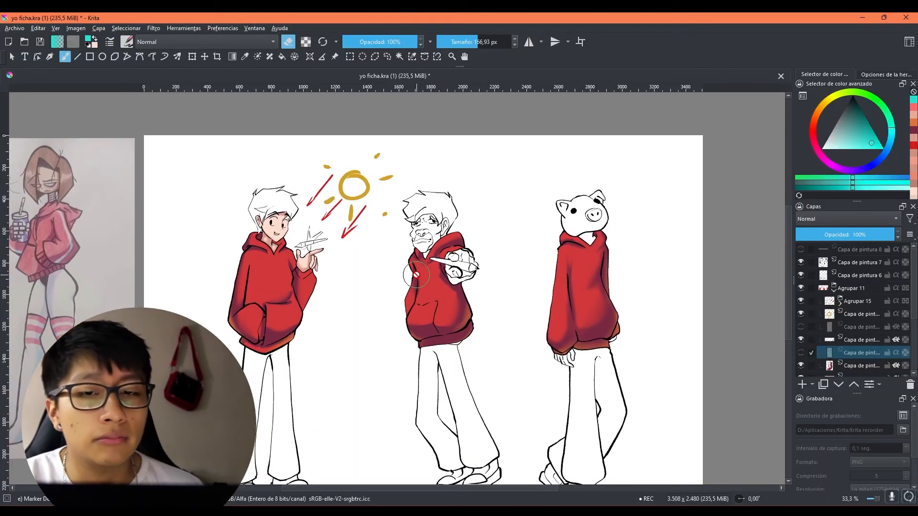
Step: Look through the full collection of brush presets without choosing one
scroll(418, 268, "down", 2)
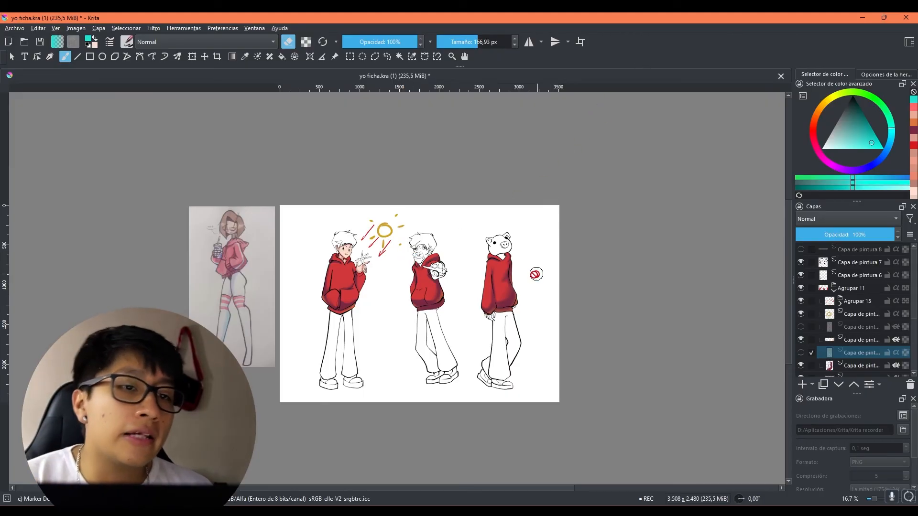
left_click_drag(539, 271, 485, 319)
left_click(127, 42)
scroll(281, 220, "down", 5)
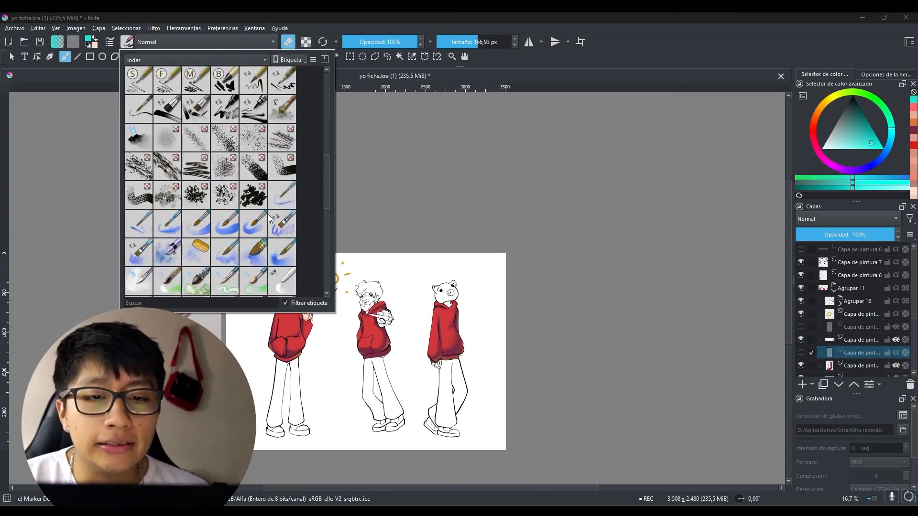
scroll(301, 206, "down", 3)
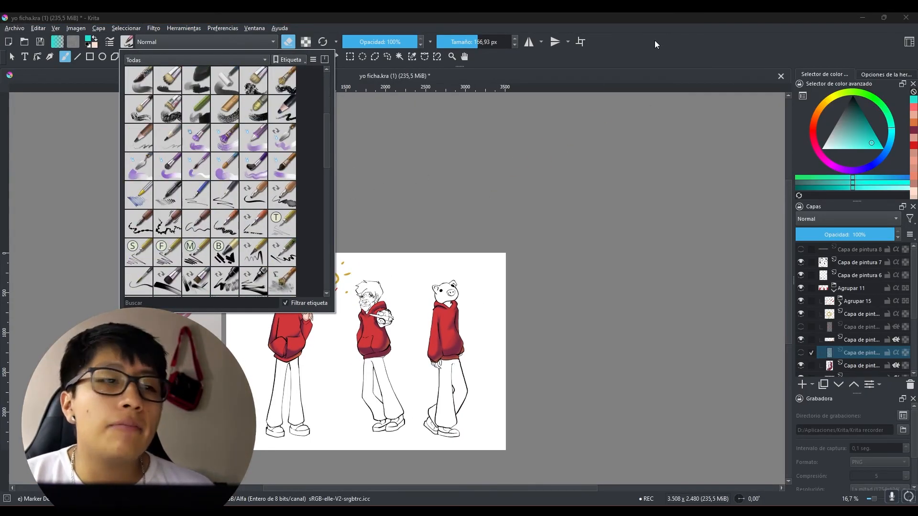
left_click(655, 41)
mouse_move(474, 239)
left_mouse_down()
mouse_move(458, 218)
mouse_move(514, 115)
left_mouse_up()
scroll(455, 229, "up", 1)
scroll(500, 229, "up", 2)
left_click_drag(511, 255, 547, 225)
scroll(504, 306, "up", 1)
scroll(477, 318, "down", 3)
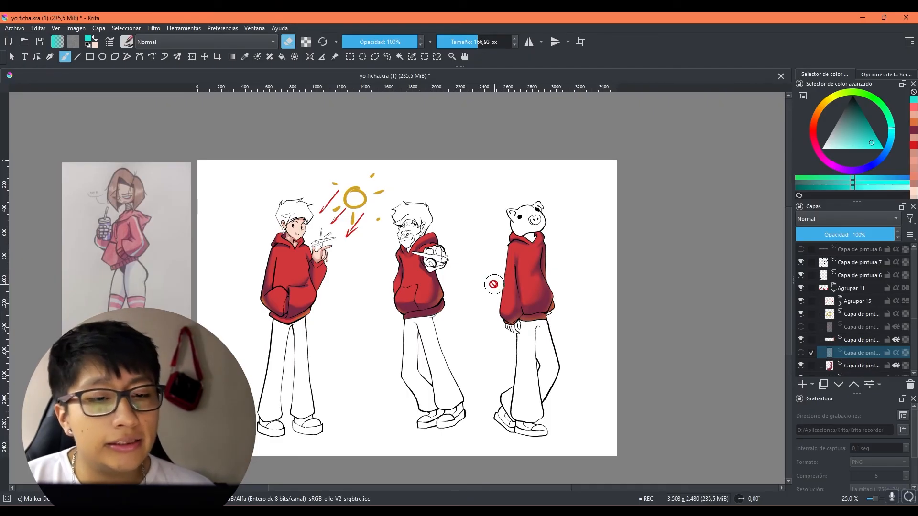
scroll(438, 284, "up", 1)
mouse_move(459, 312)
left_mouse_down()
mouse_move(473, 321)
mouse_move(451, 328)
left_mouse_up()
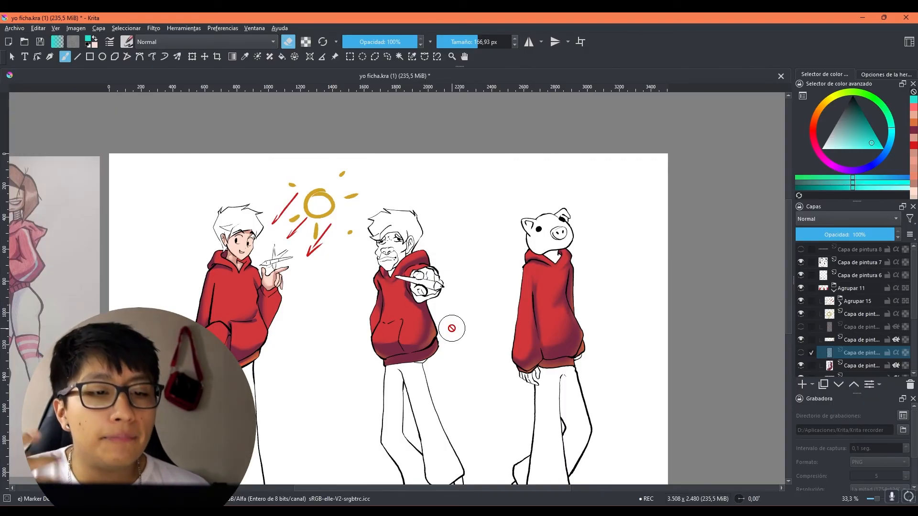
scroll(453, 329, "down", 1)
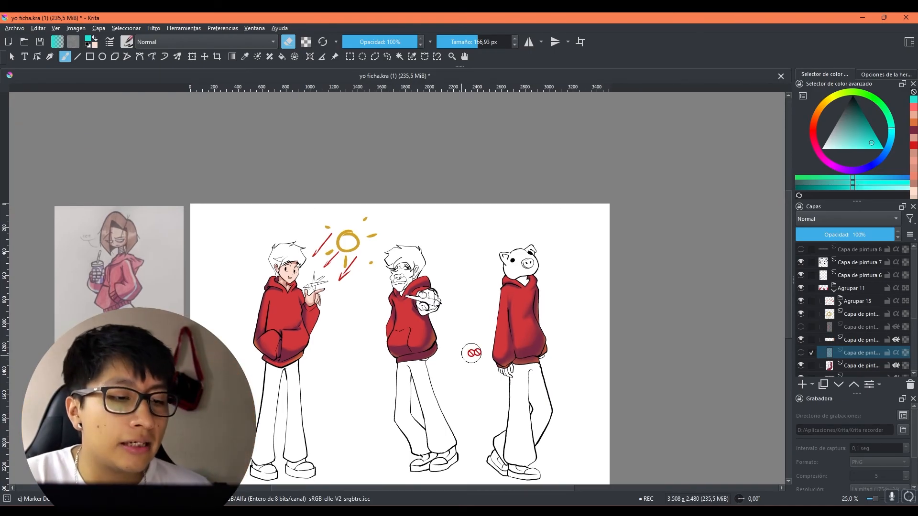
left_click_drag(591, 366, 612, 355)
scroll(390, 296, "up", 1)
scroll(386, 298, "up", 1)
left_click_drag(383, 301, 248, 203)
scroll(356, 245, "down", 1)
Step: Switch to the airbrush preset for the third character's trousers, choose a reddish orange and enlarge the brush to 249,72 px
left_click_drag(598, 324, 537, 234)
left_click_drag(541, 265, 536, 267)
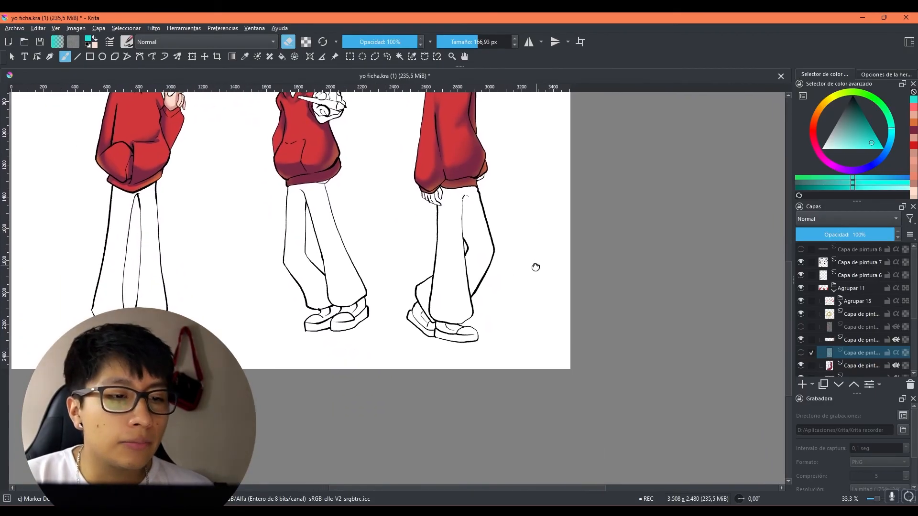
scroll(463, 267, "up", 1)
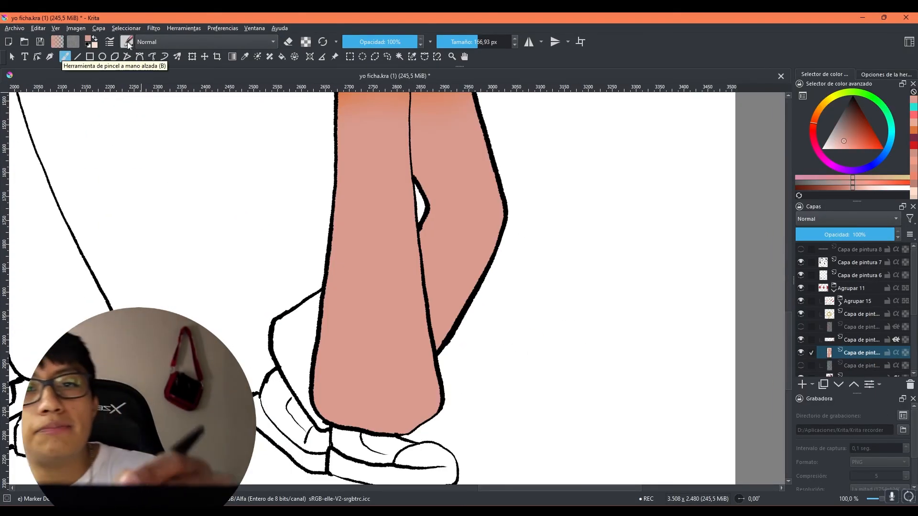
left_click(126, 42)
scroll(211, 182, "up", 2)
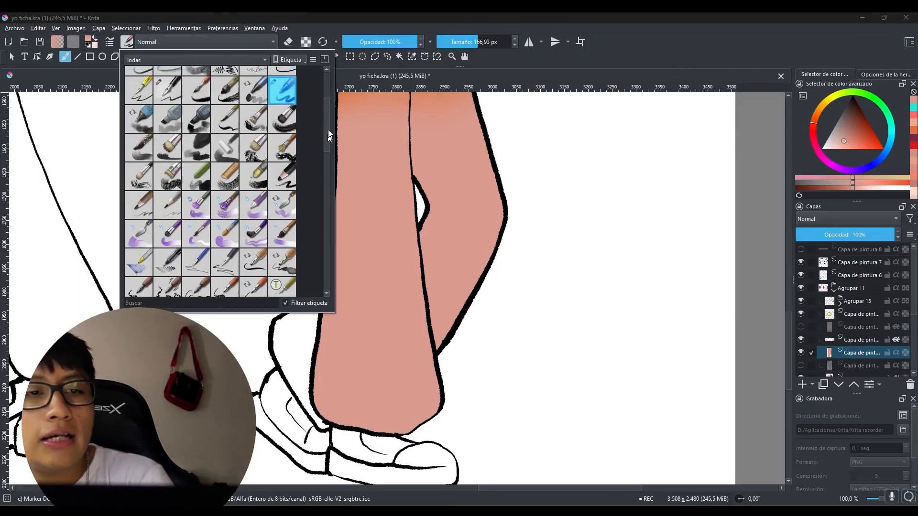
left_click(282, 195)
left_click(862, 142)
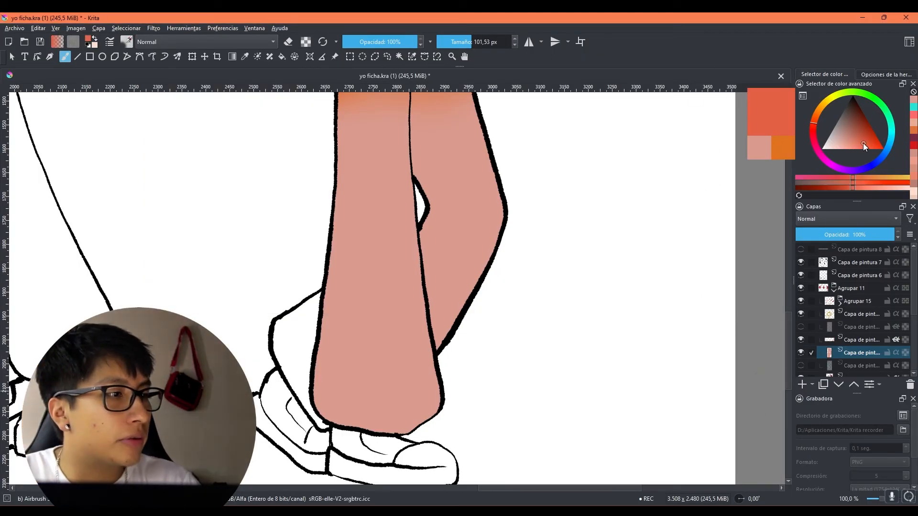
key("bracketright")
mouse_move(467, 317)
left_mouse_down("shift")
mouse_move(536, 259)
mouse_move(476, 234)
left_mouse_up("shift")
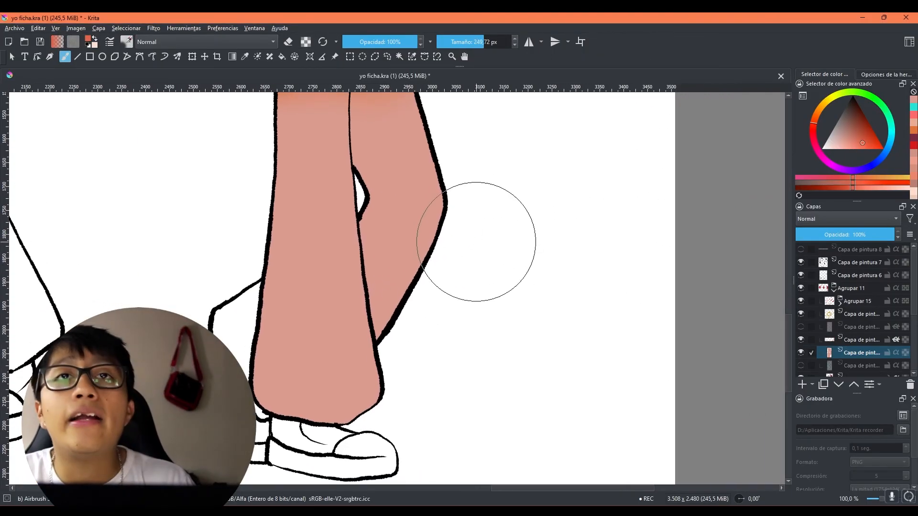
mouse_move(396, 338)
left_mouse_down()
mouse_move(439, 185)
mouse_move(428, 288)
mouse_move(446, 291)
left_mouse_up()
key("ctrl+z")
Step: Add a layer with inherited alpha above the trousers' base and airbrush reddish-orange shading along the outer edges of both legs
left_click(802, 385)
left_click(897, 354)
scroll(559, 318, "down", 1)
left_click_drag(486, 284, 498, 205)
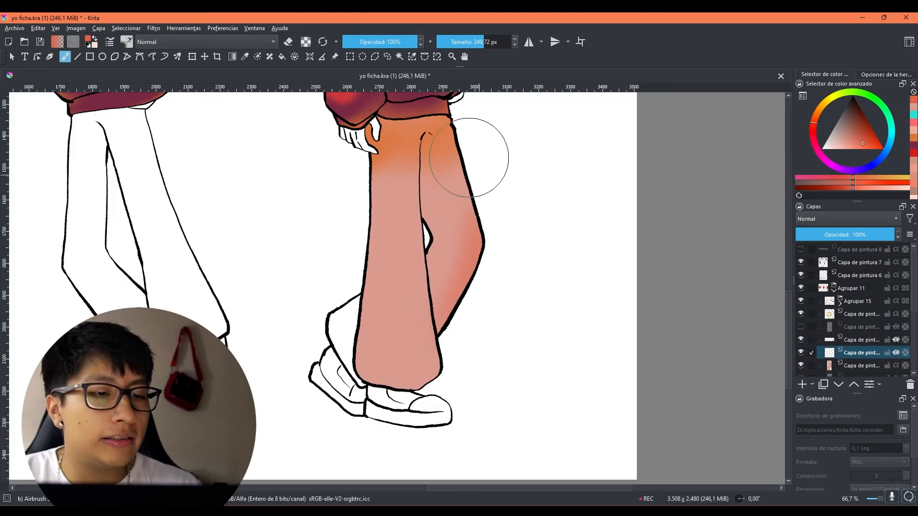
left_click_drag(470, 260, 447, 324)
left_click_drag(371, 198, 372, 428)
left_click_drag(354, 237, 415, 428)
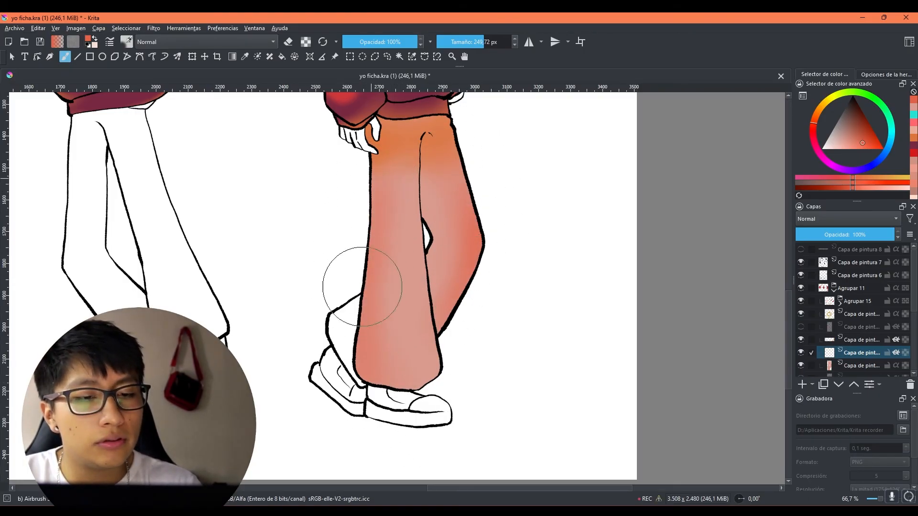
Step: Airbrush highlights down the third character's trousers, using white at 43,90 px and a broader pale pink at 172,75 px
left_click_drag(537, 318, 477, 339)
left_click(533, 269, "ctrl")
mouse_move(350, 341)
left_mouse_down()
mouse_move(324, 370)
mouse_move(337, 340)
left_mouse_up()
left_click_drag(338, 318, 336, 264)
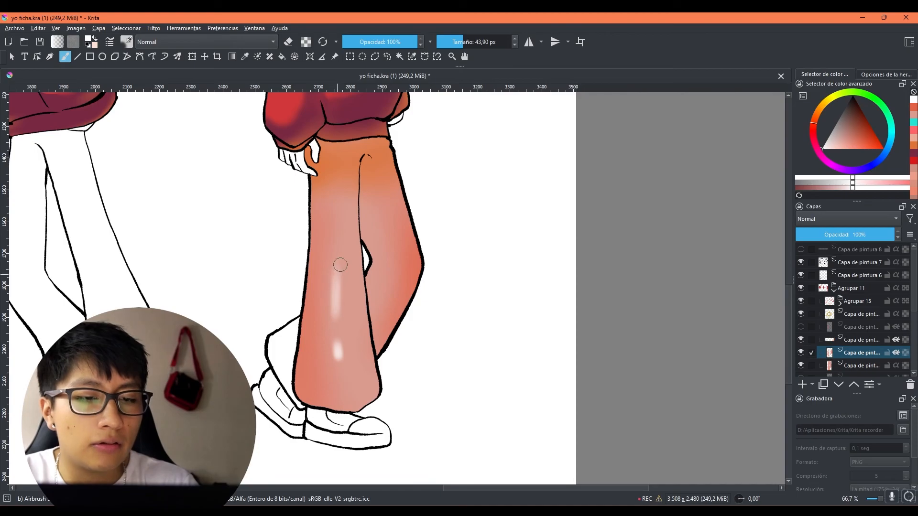
mouse_move(304, 409)
left_mouse_down()
mouse_move(296, 358)
mouse_move(306, 237)
left_mouse_up()
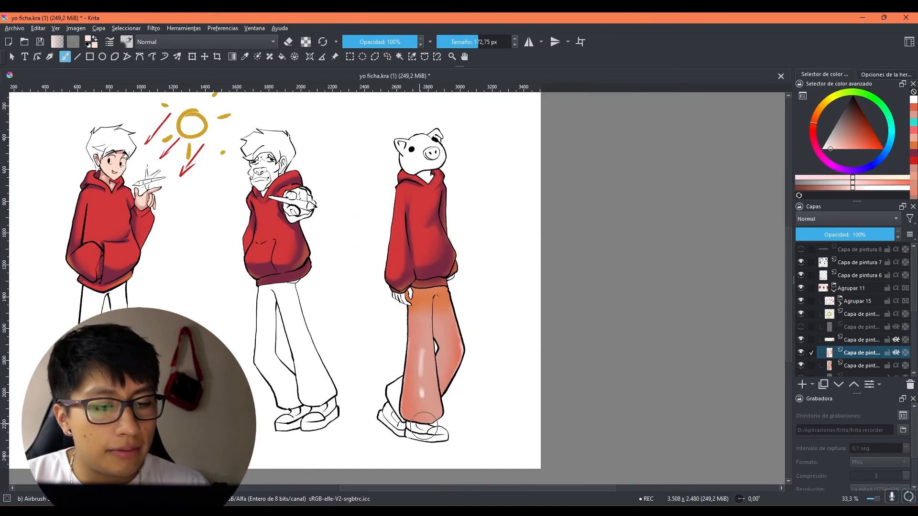
mouse_move(424, 425)
left_mouse_down()
mouse_move(420, 335)
mouse_move(425, 402)
mouse_move(447, 330)
mouse_move(449, 383)
left_mouse_up()
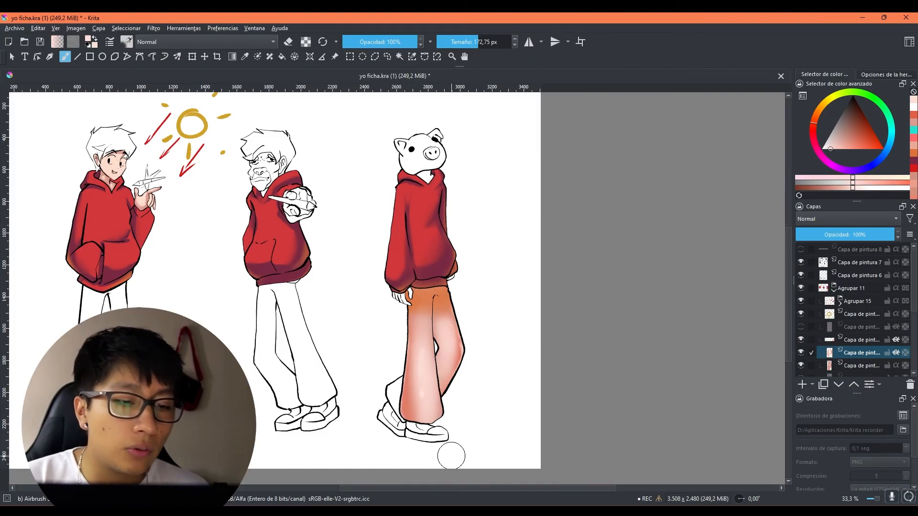
Step: Examine the shaded trousers on the third character and the hoodie shading across the whole three-character sheet
left_click_drag(542, 388, 542, 287)
left_click_drag(310, 213, 438, 339)
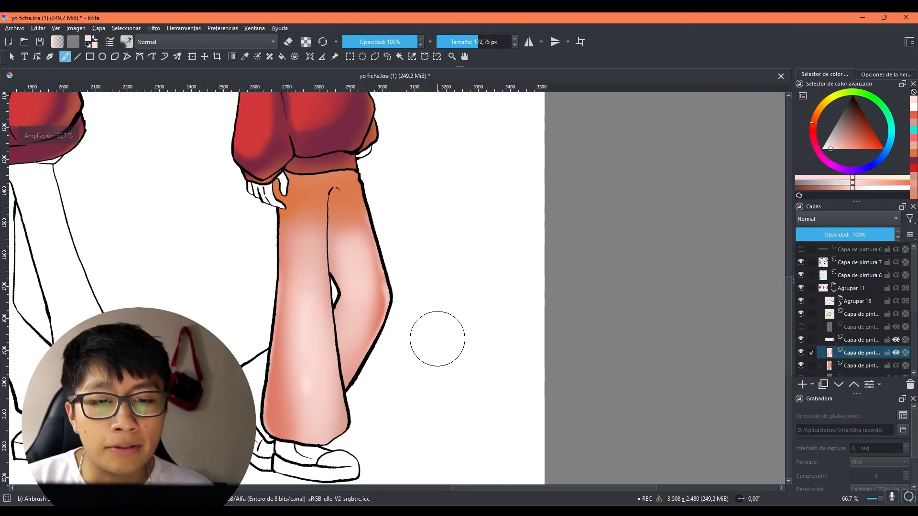
scroll(438, 339, "down", 3)
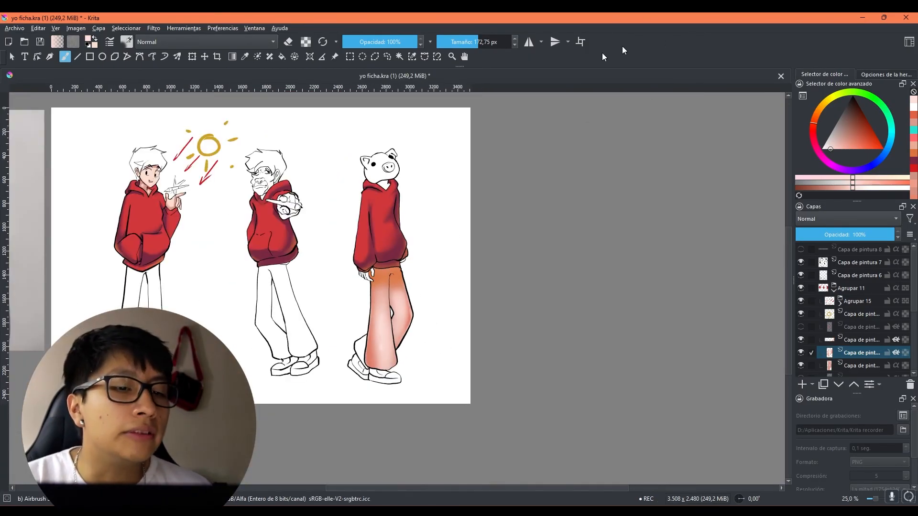
left_click_drag(369, 247, 449, 310)
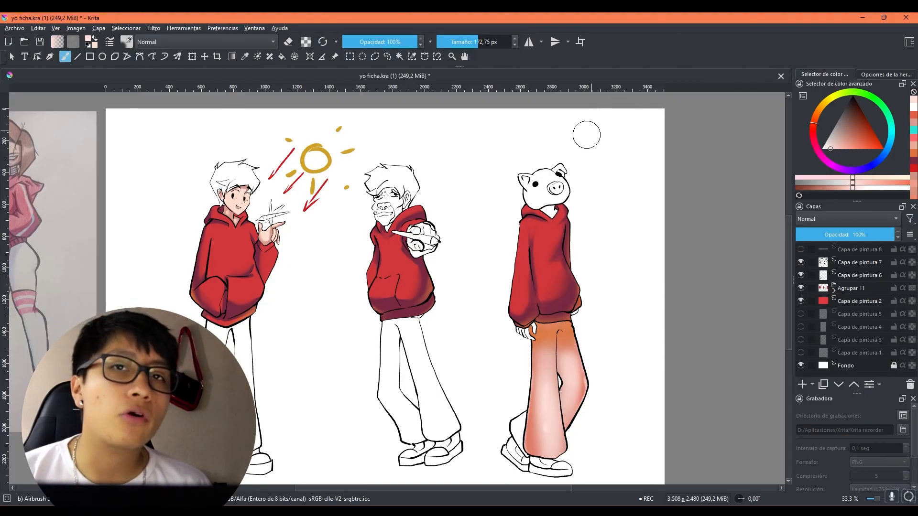
scroll(545, 213, "down", 1)
left_click_drag(516, 227, 492, 246)
scroll(549, 272, "up", 2)
left_click_drag(548, 272, 508, 257)
scroll(454, 270, "up", 1)
scroll(471, 269, "up", 1)
left_click_drag(533, 320, 572, 273)
scroll(572, 273, "down", 4)
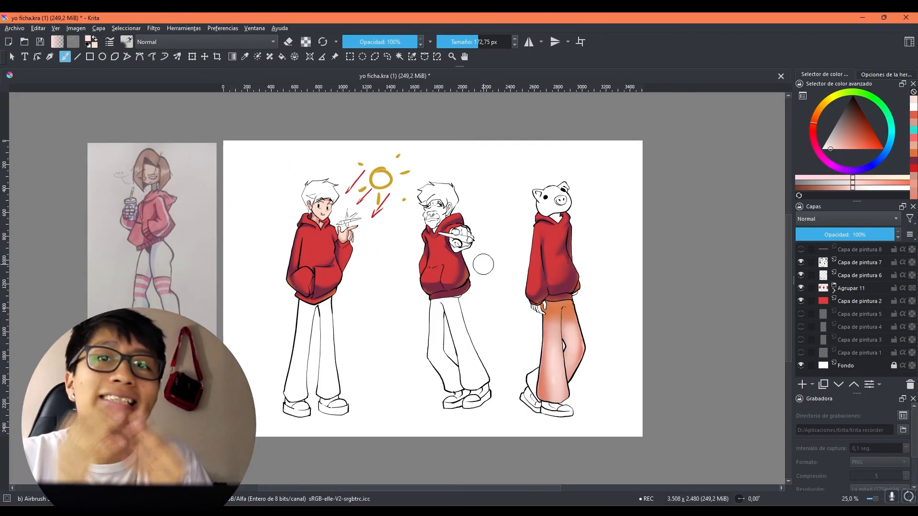